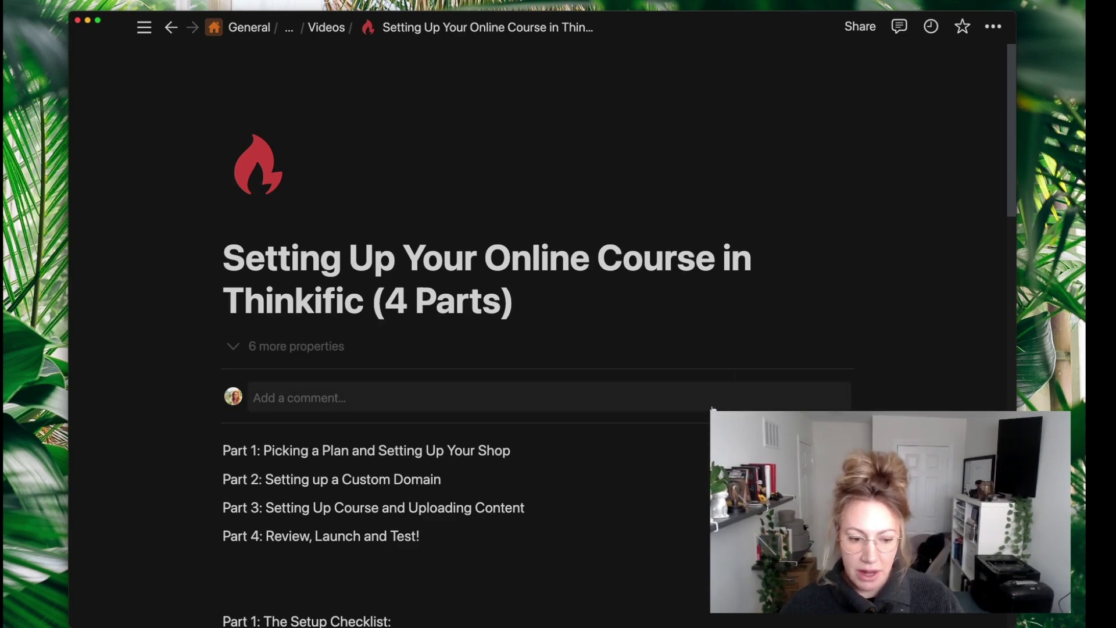
Review the course setup notes, from the four-part outline through the Part 1 setup and Part 2 custom domain checklists
{"action": "scroll", "coordinate": [713, 409], "scroll_direction": "down", "scroll_amount": 3}
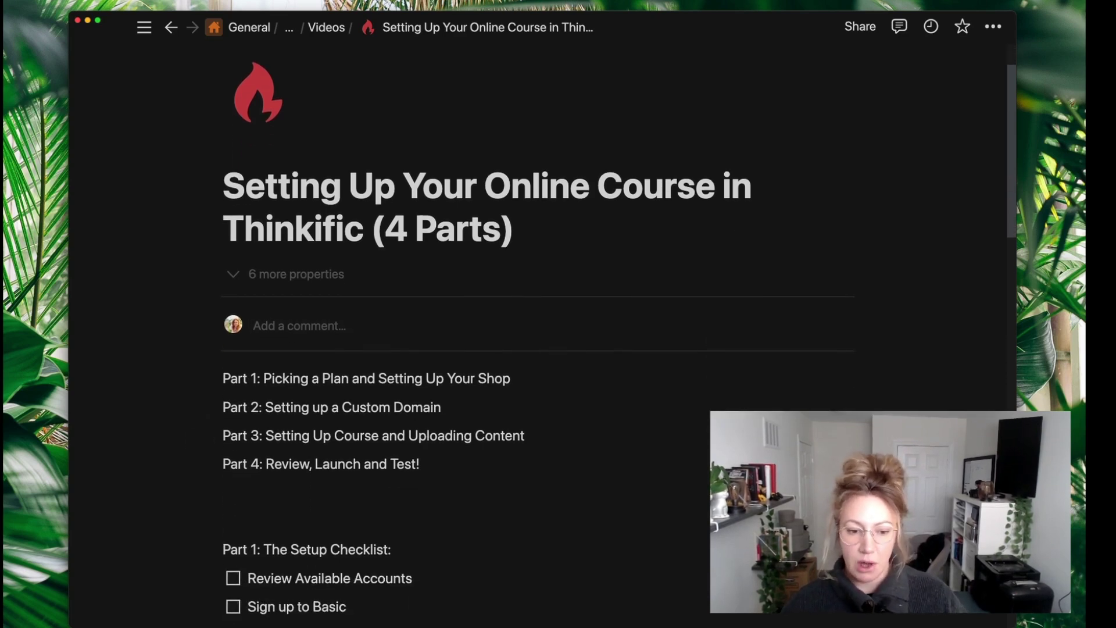
{"action": "scroll", "coordinate": [324, 240], "scroll_direction": "down", "scroll_amount": 5}
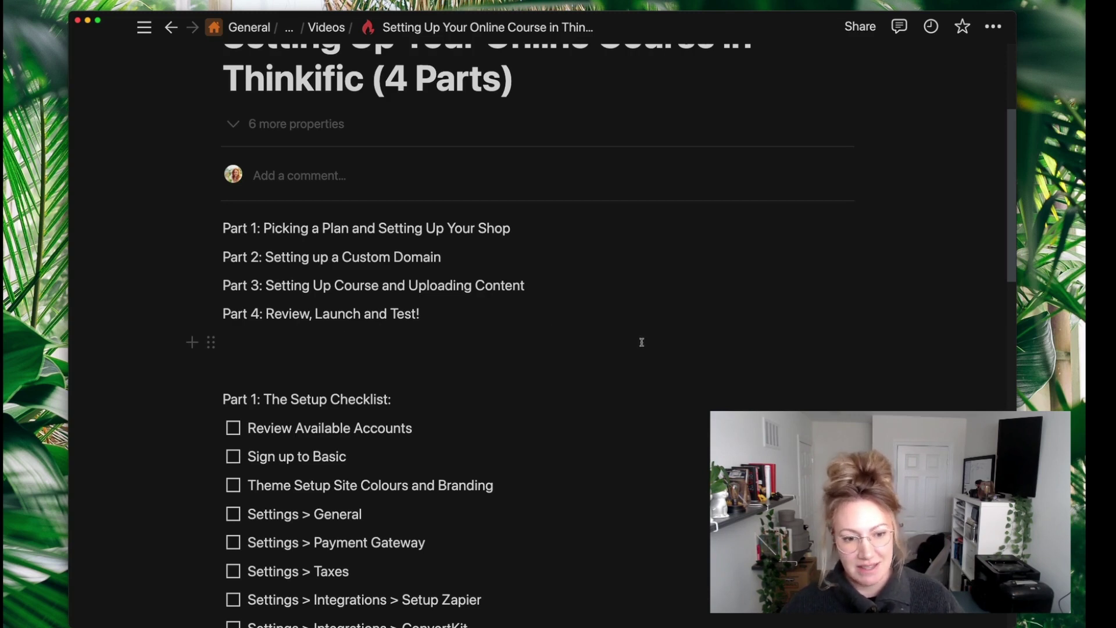
{"action": "scroll", "coordinate": [690, 345], "scroll_direction": "down", "scroll_amount": 4}
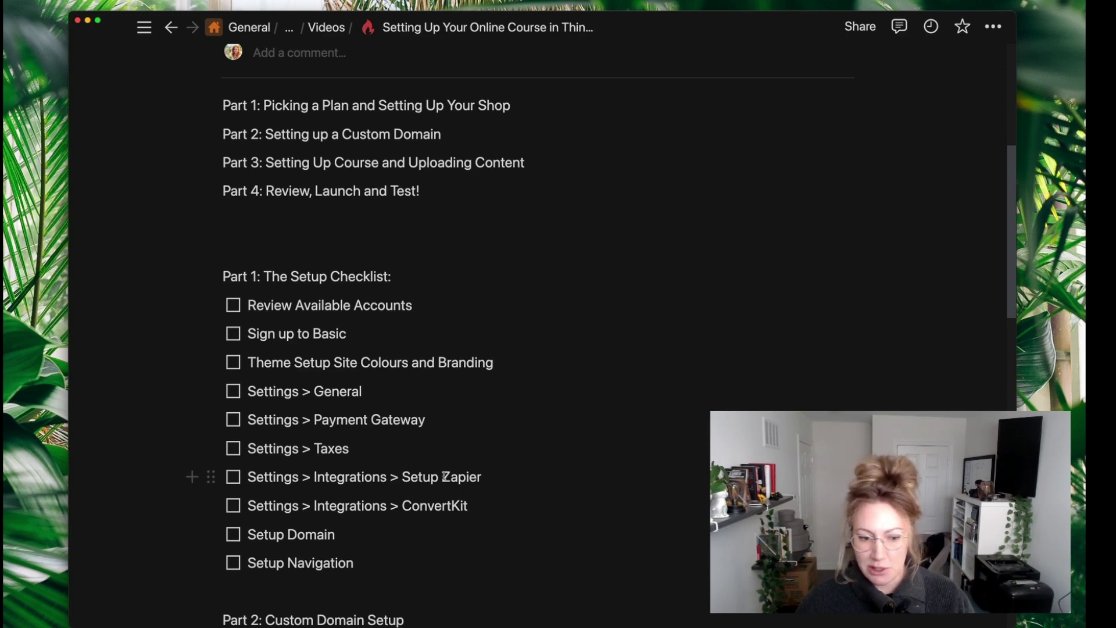
{"action": "scroll", "coordinate": [347, 563], "scroll_direction": "down", "scroll_amount": 5}
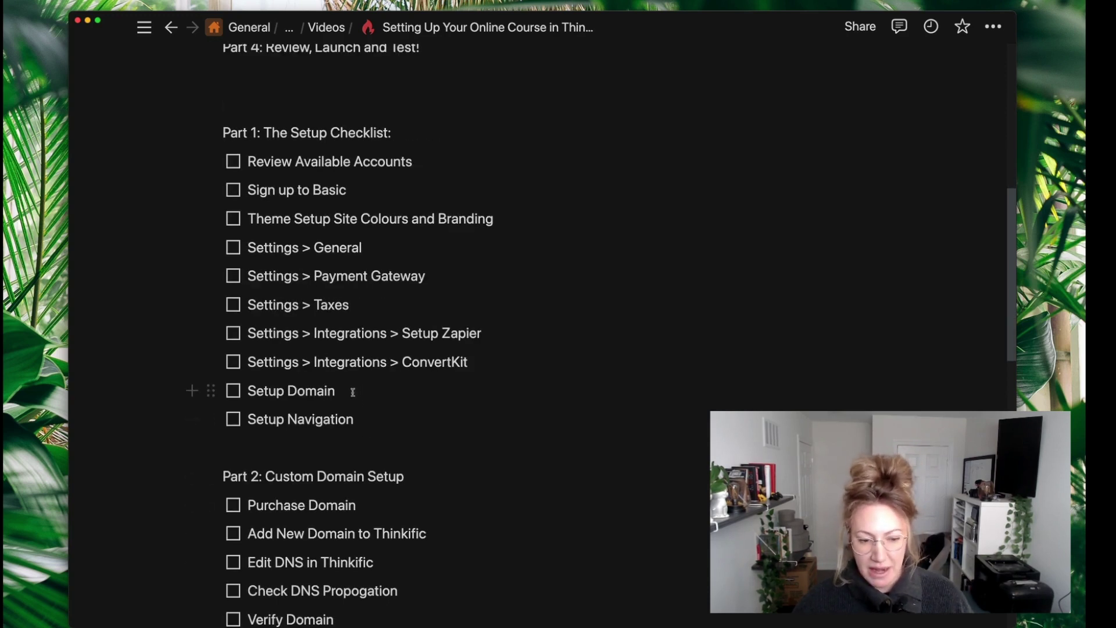
{"action": "scroll", "coordinate": [410, 445], "scroll_direction": "down", "scroll_amount": 2}
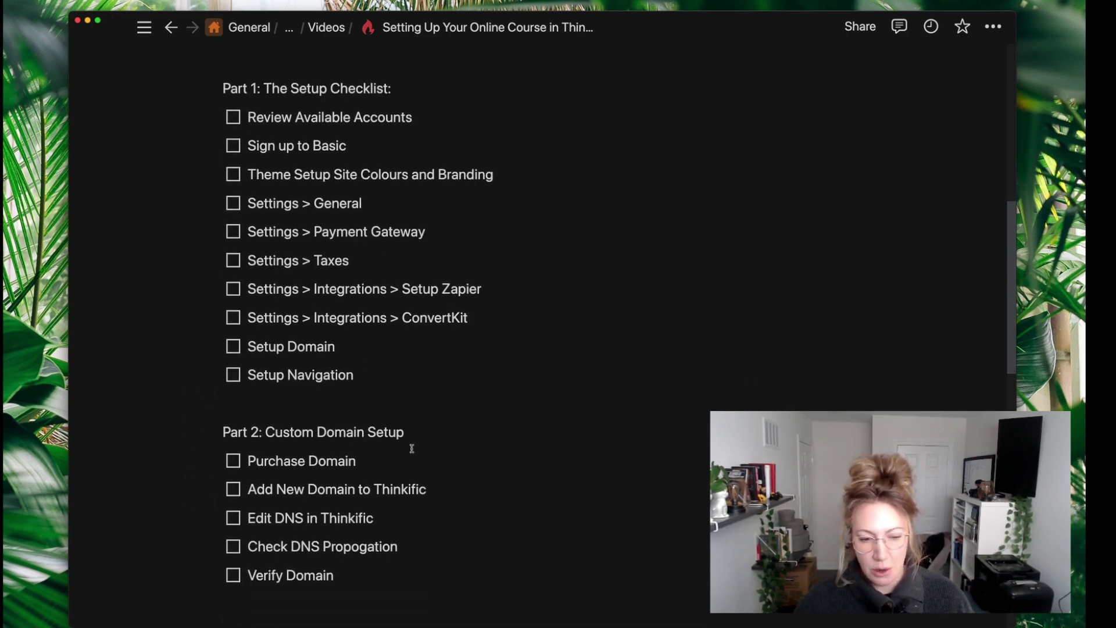
{"action": "scroll", "coordinate": [412, 448], "scroll_direction": "down", "scroll_amount": 3}
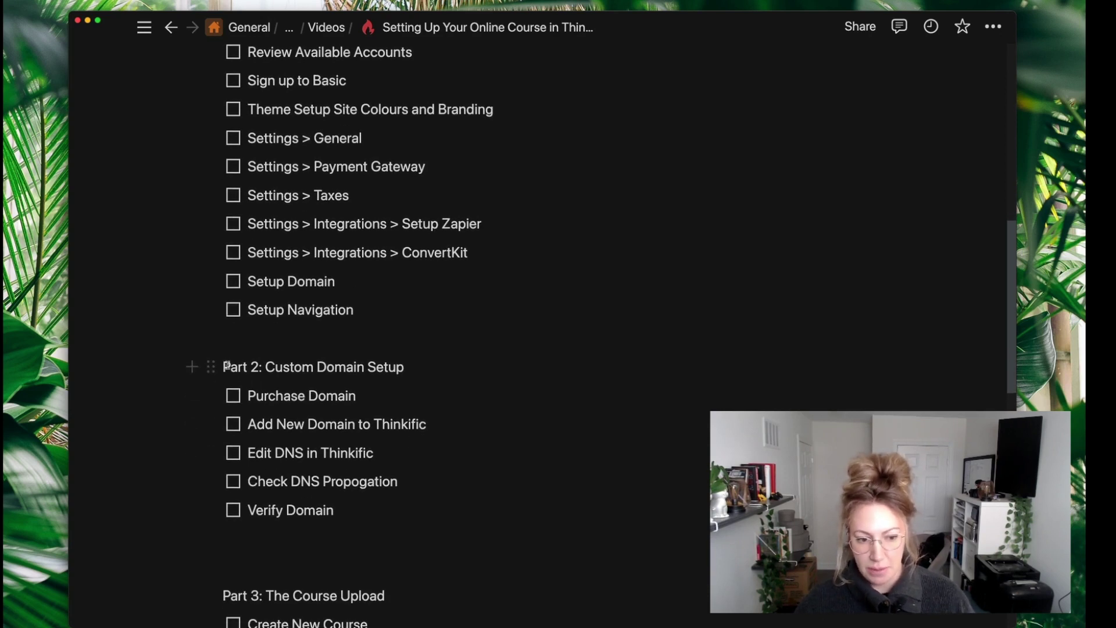
{"action": "left_click_drag", "start_coordinate": [226, 366], "coordinate": [437, 498]}
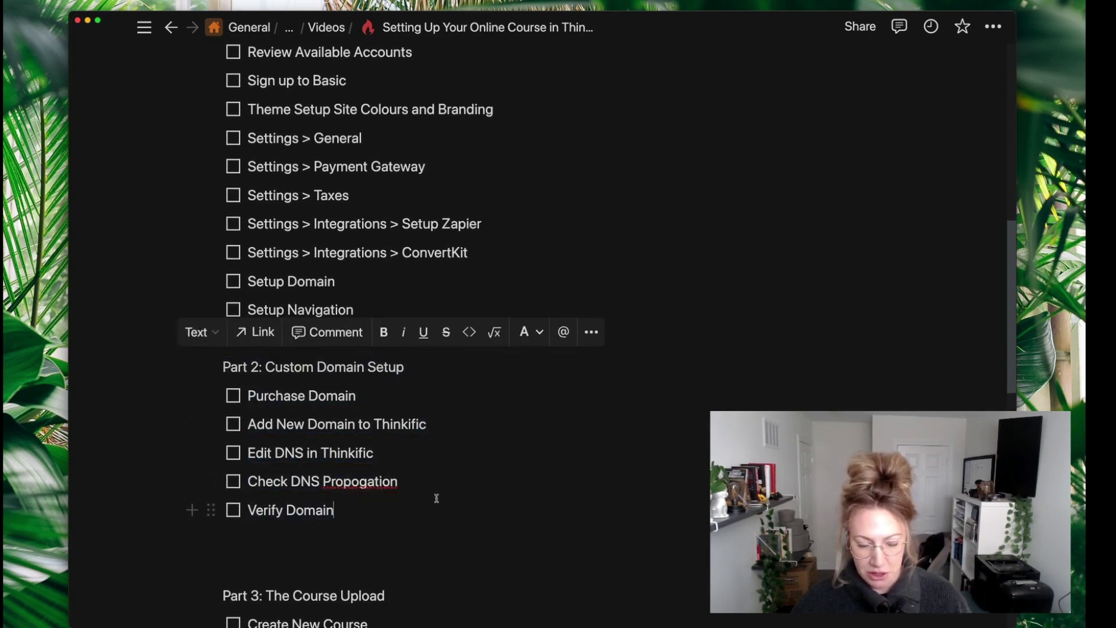
{"action": "left_click", "coordinate": [436, 498]}
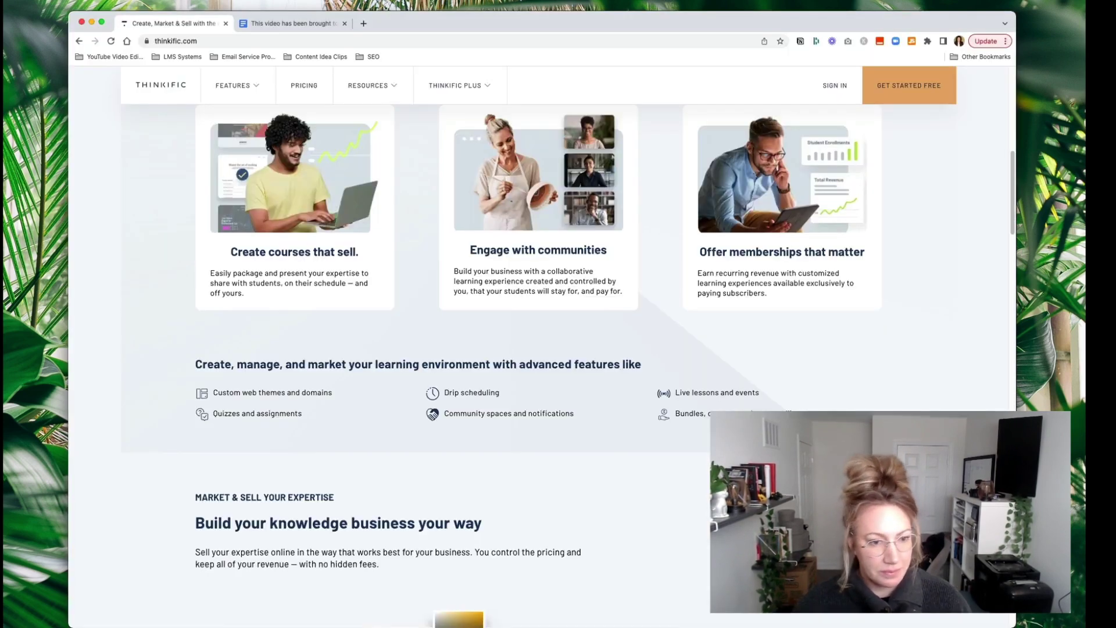
Switch to the Thinkific website in Chrome, open its pricing page and examine the Basic plan's features, including custom domain and coupons
{"action": "scroll", "coordinate": [437, 228], "scroll_direction": "up", "scroll_amount": 10}
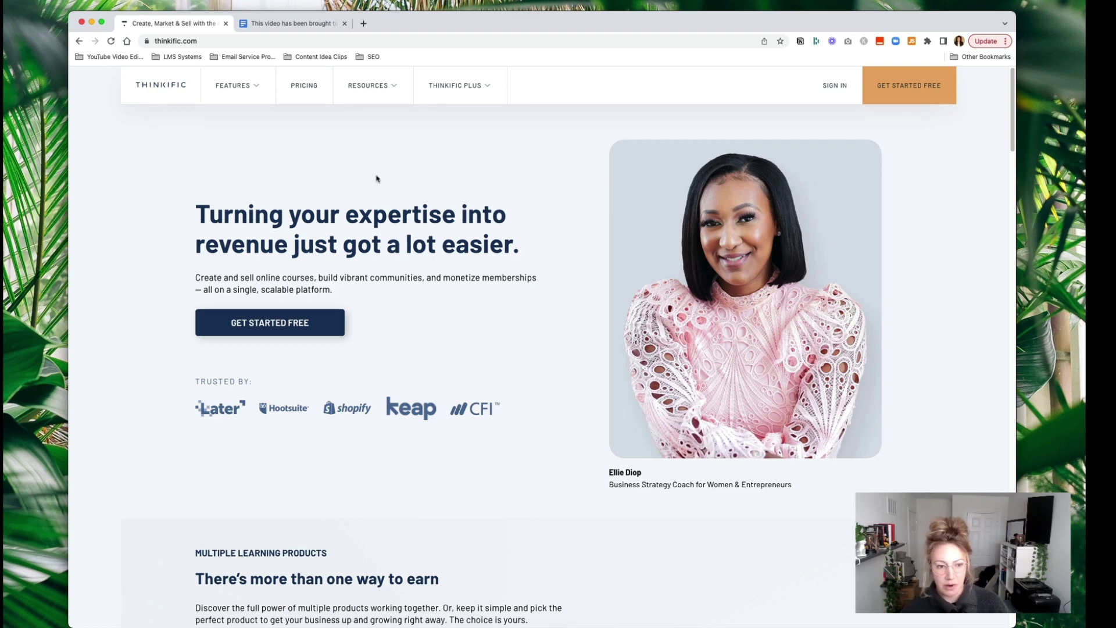
{"action": "left_click", "coordinate": [315, 89]}
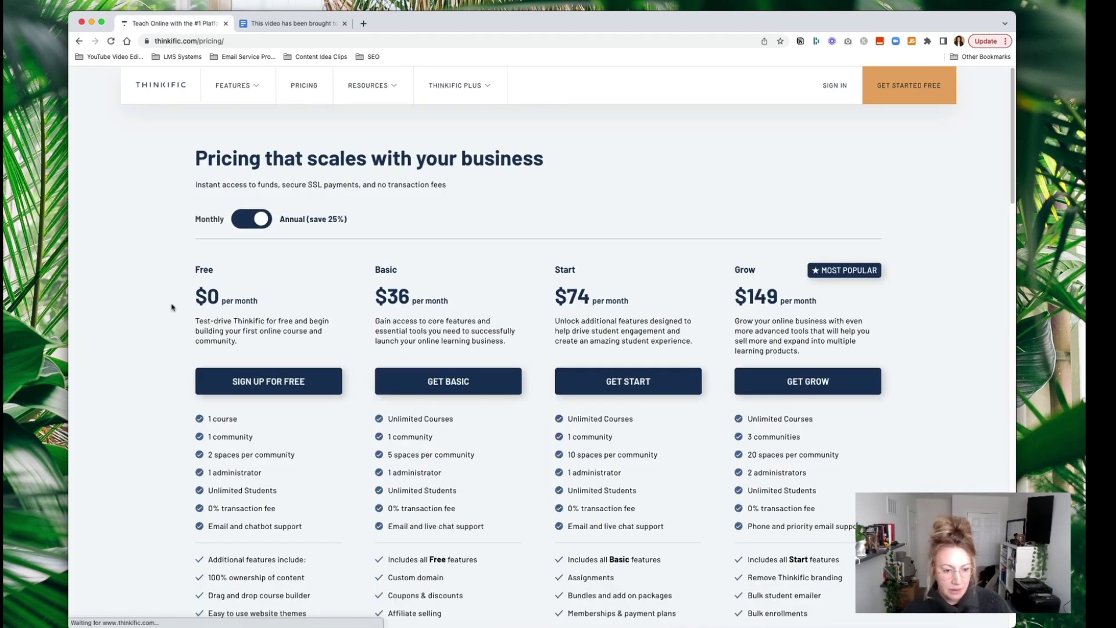
{"action": "scroll", "coordinate": [138, 374], "scroll_direction": "down", "scroll_amount": 3}
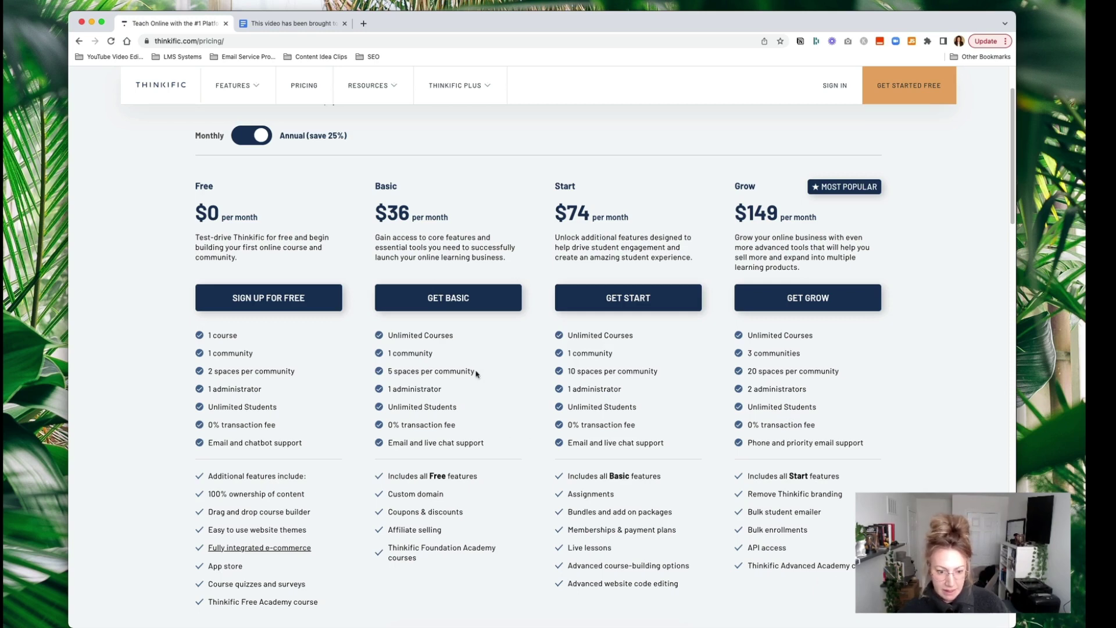
{"action": "scroll", "coordinate": [481, 377], "scroll_direction": "down", "scroll_amount": 2}
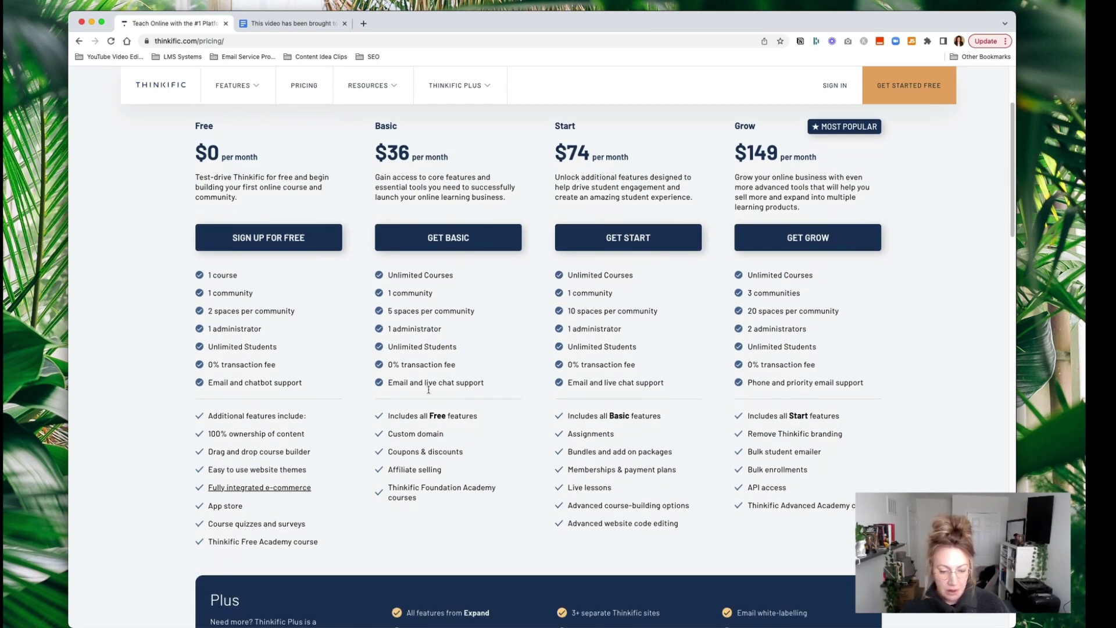
{"action": "left_click_drag", "start_coordinate": [389, 434], "coordinate": [451, 437]}
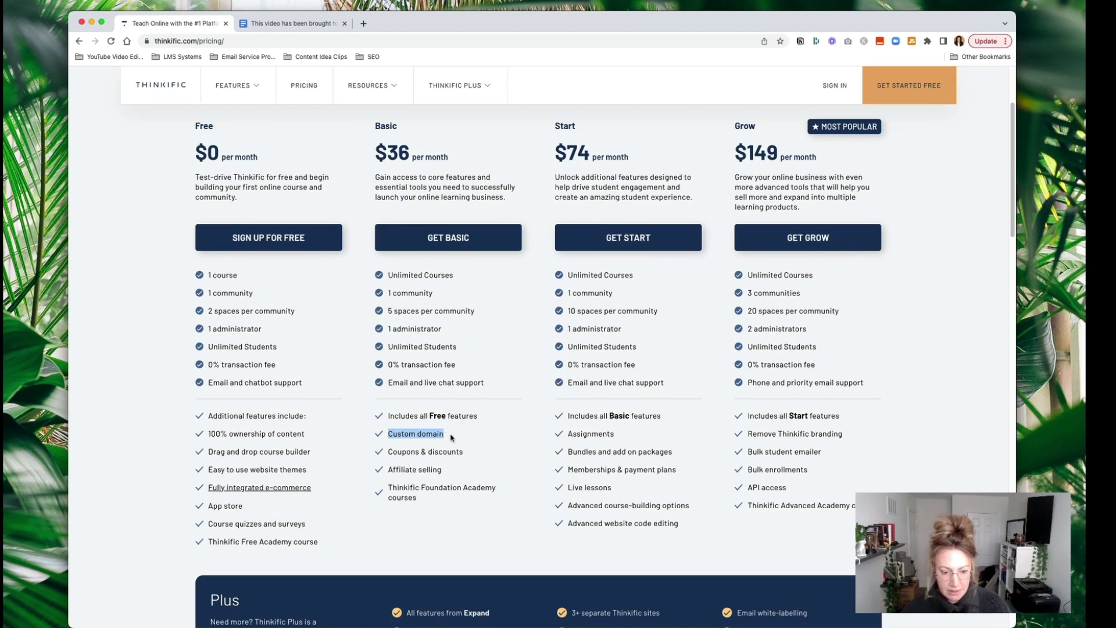
{"action": "scroll", "coordinate": [454, 437], "scroll_direction": "down", "scroll_amount": 2}
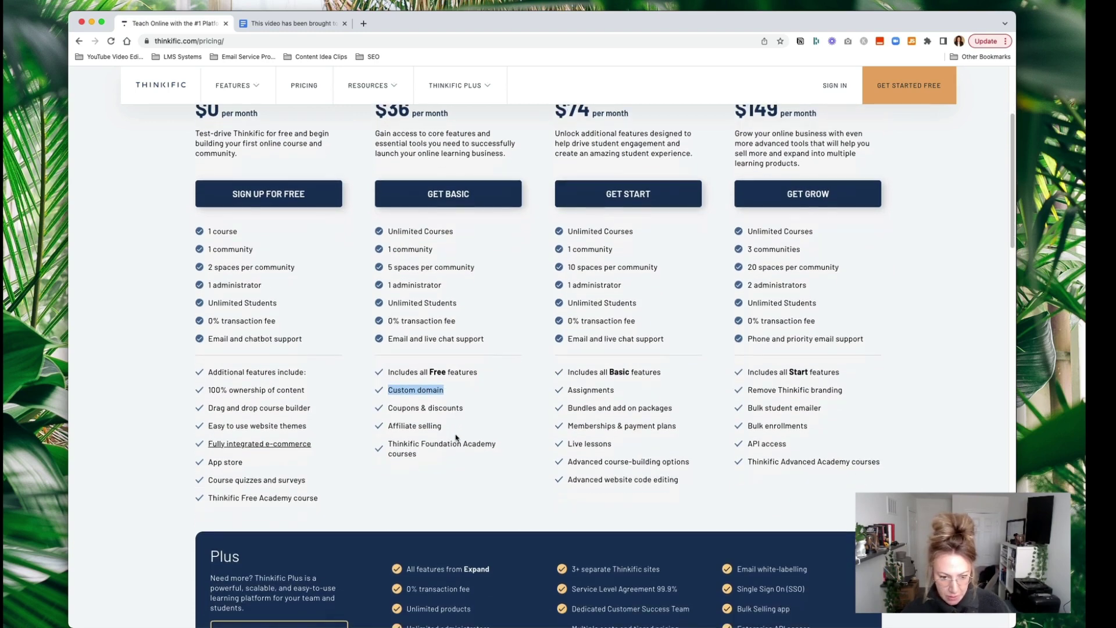
{"action": "left_click_drag", "start_coordinate": [388, 407], "coordinate": [471, 408]}
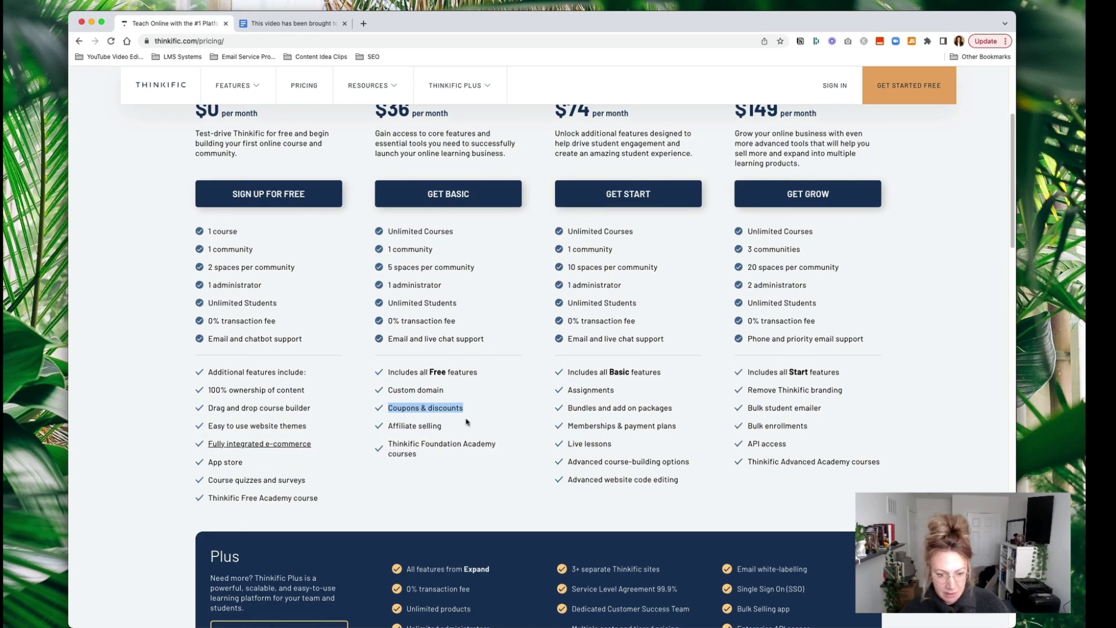
{"action": "left_click", "coordinate": [377, 399]}
{"action": "left_click_drag", "start_coordinate": [389, 390], "coordinate": [443, 391]}
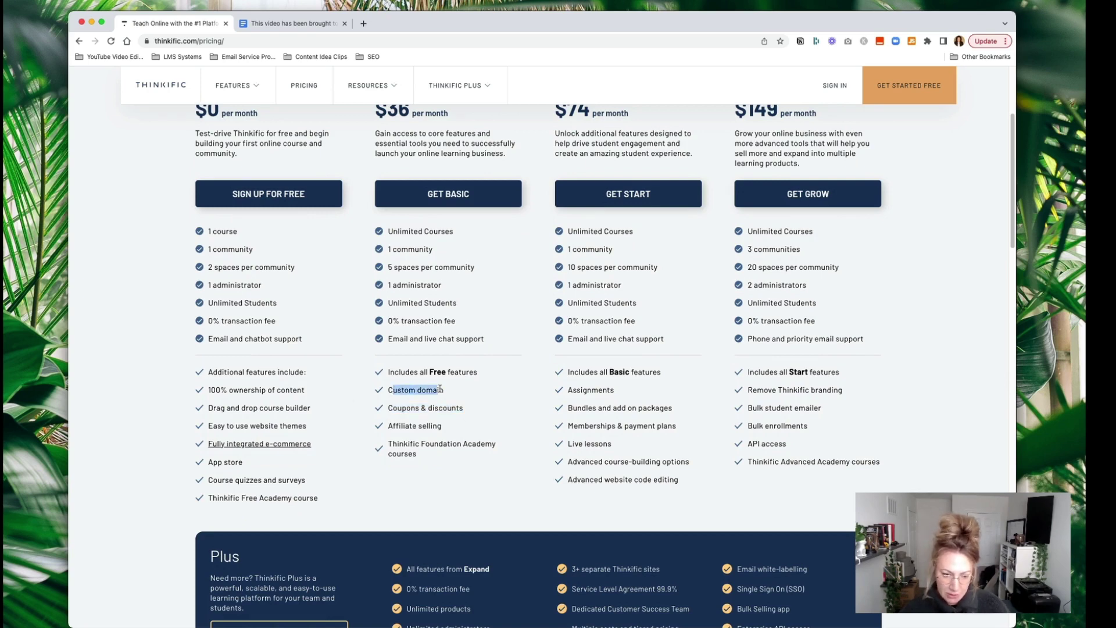
{"action": "left_click", "coordinate": [463, 435]}
Expand the complete features list on the pricing page and examine the plan comparison overview
{"action": "scroll", "coordinate": [462, 433], "scroll_direction": "down", "scroll_amount": 4}
{"action": "scroll", "coordinate": [462, 431], "scroll_direction": "down", "scroll_amount": 6}
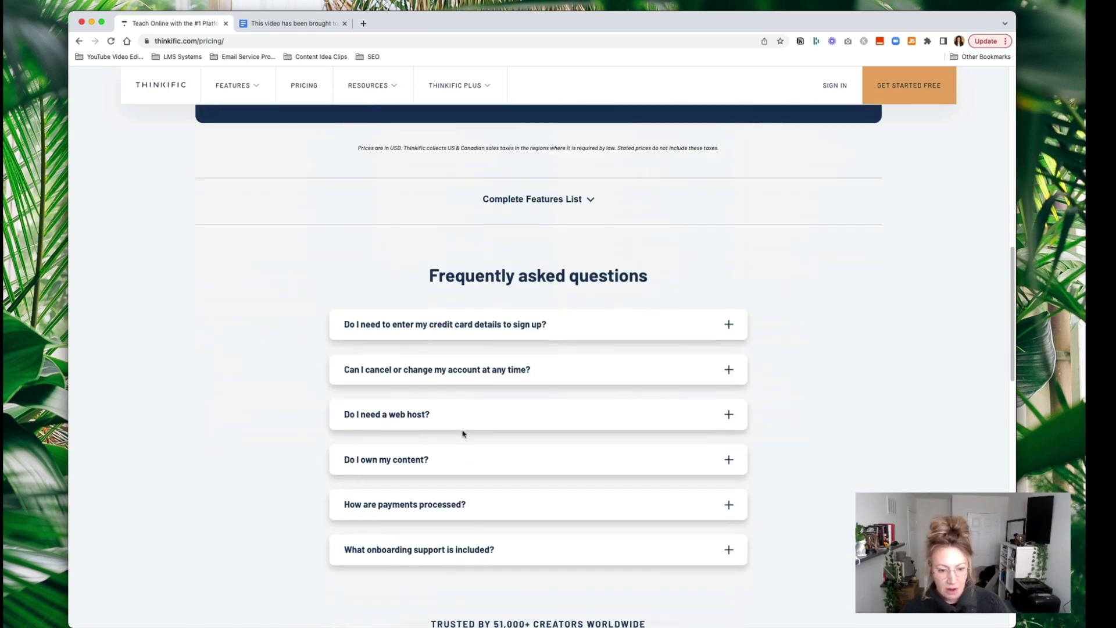
{"action": "scroll", "coordinate": [462, 431], "scroll_direction": "up", "scroll_amount": 6}
{"action": "scroll", "coordinate": [464, 433], "scroll_direction": "up", "scroll_amount": 4}
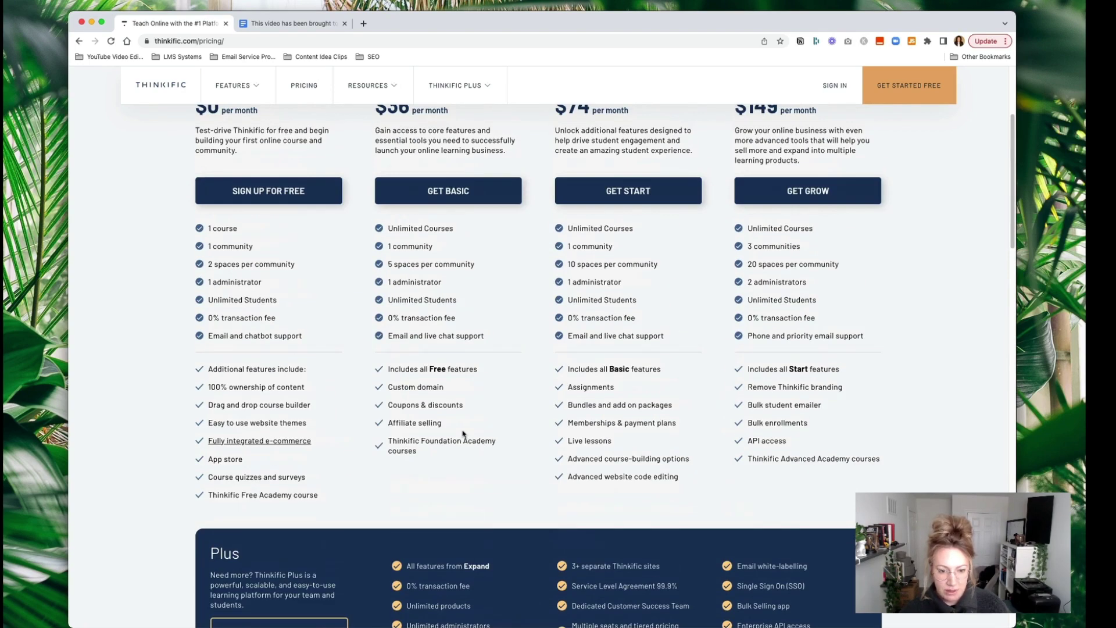
{"action": "scroll", "coordinate": [463, 433], "scroll_direction": "up", "scroll_amount": 2}
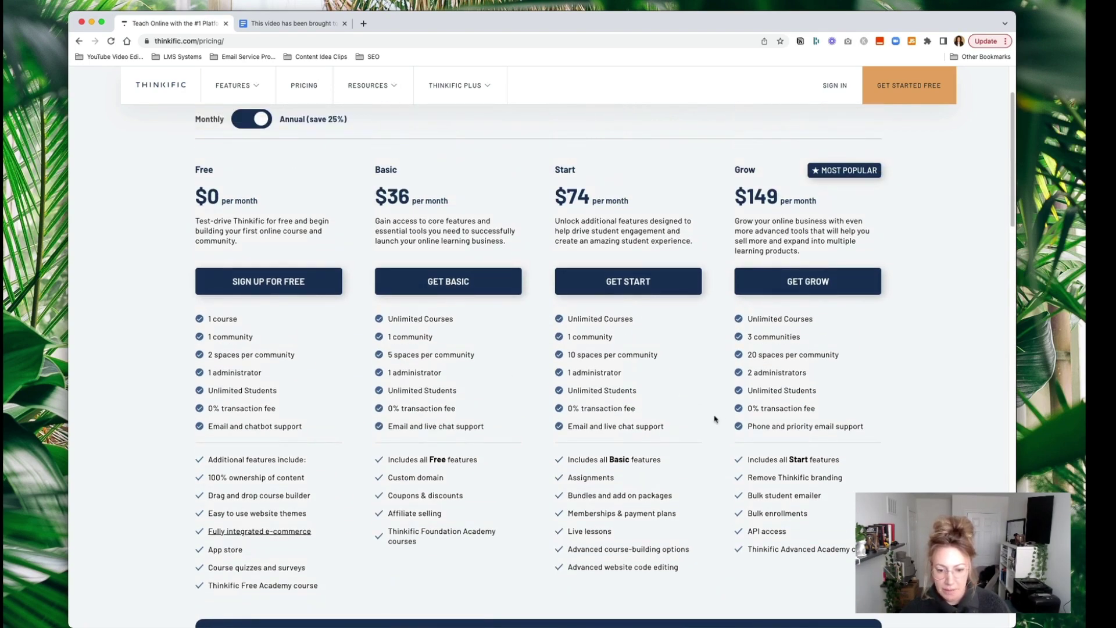
{"action": "scroll", "coordinate": [717, 424], "scroll_direction": "down", "scroll_amount": 10}
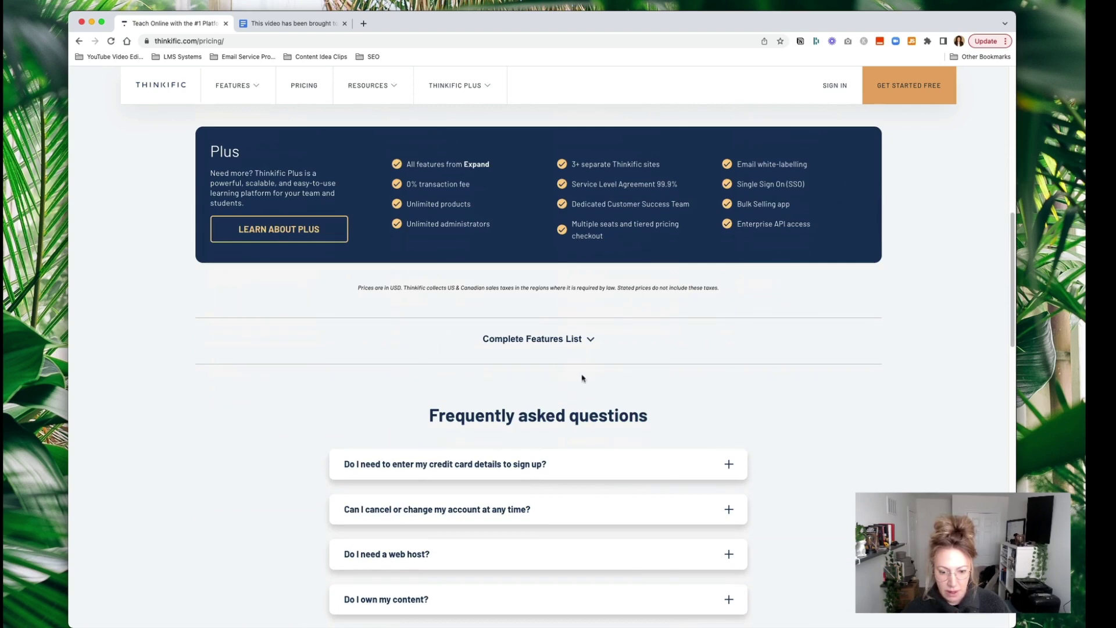
{"action": "left_click", "coordinate": [589, 341]}
{"action": "scroll", "coordinate": [725, 473], "scroll_direction": "down", "scroll_amount": 2}
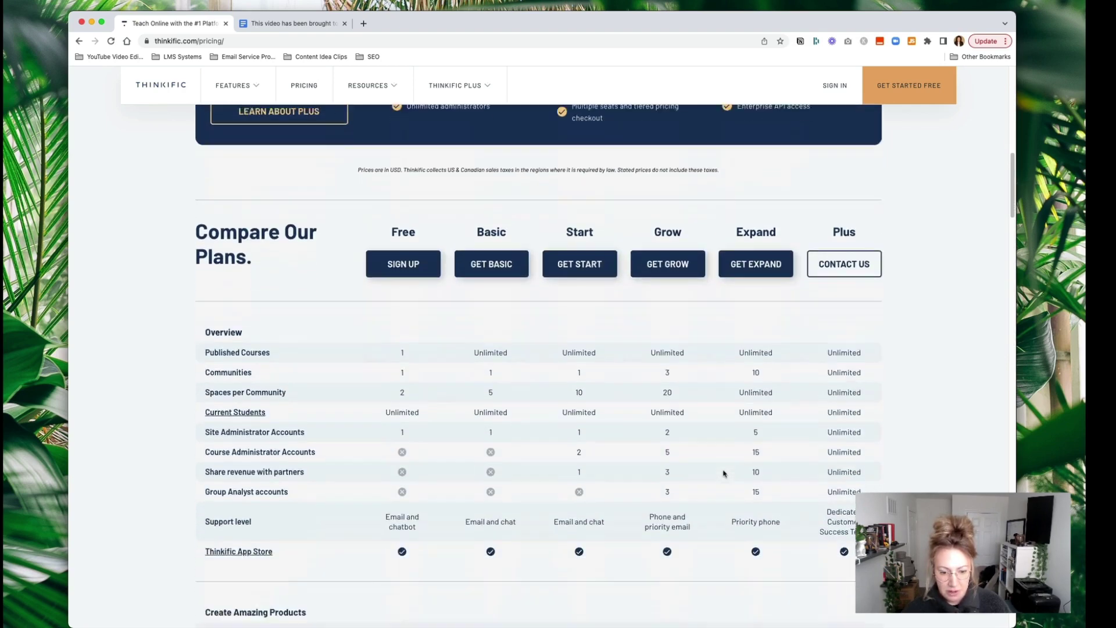
{"action": "scroll", "coordinate": [723, 473], "scroll_direction": "down", "scroll_amount": 3}
{"action": "scroll", "coordinate": [724, 473], "scroll_direction": "up", "scroll_amount": 1}
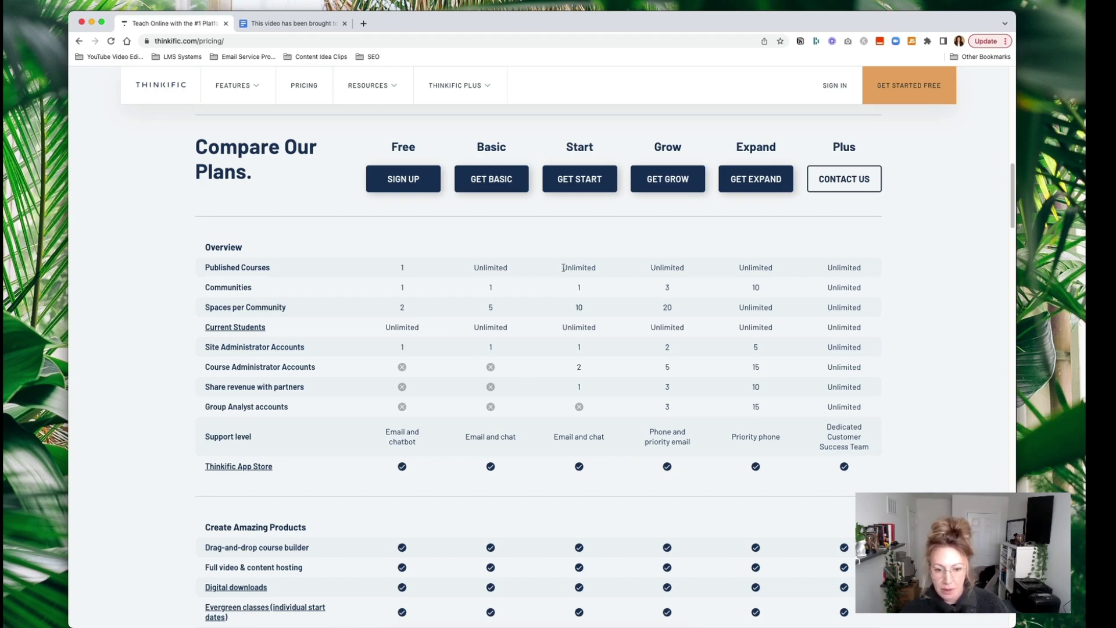
Compare annual and monthly prices, set billing to Monthly and get the Basic plan
{"action": "scroll", "coordinate": [506, 197], "scroll_direction": "up", "scroll_amount": 15}
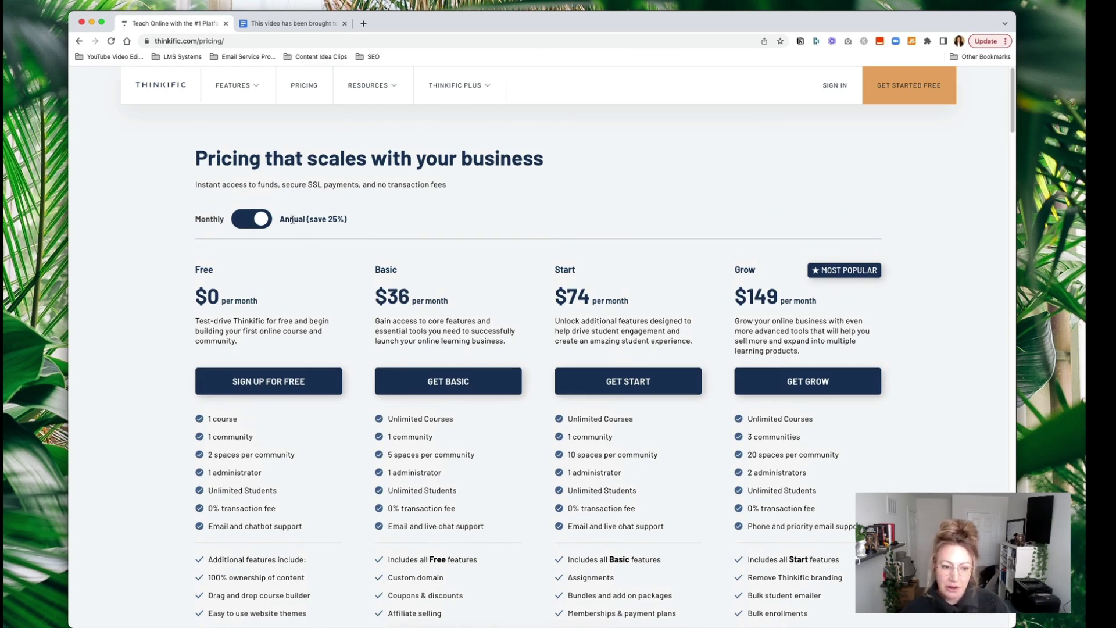
{"action": "double_click", "coordinate": [390, 297]}
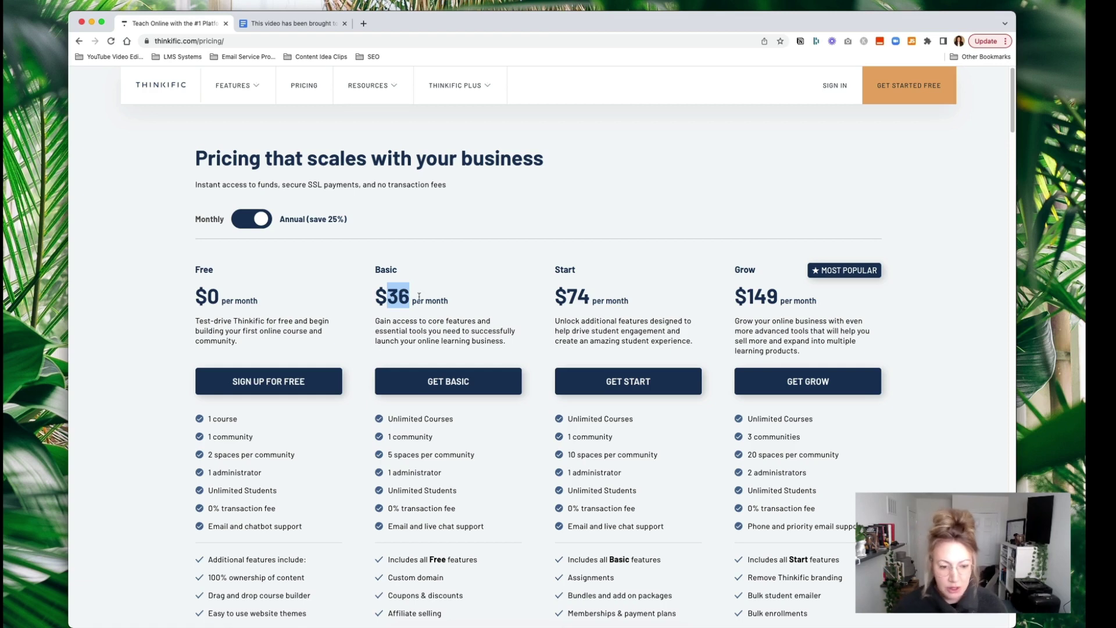
{"action": "left_click", "coordinate": [244, 225]}
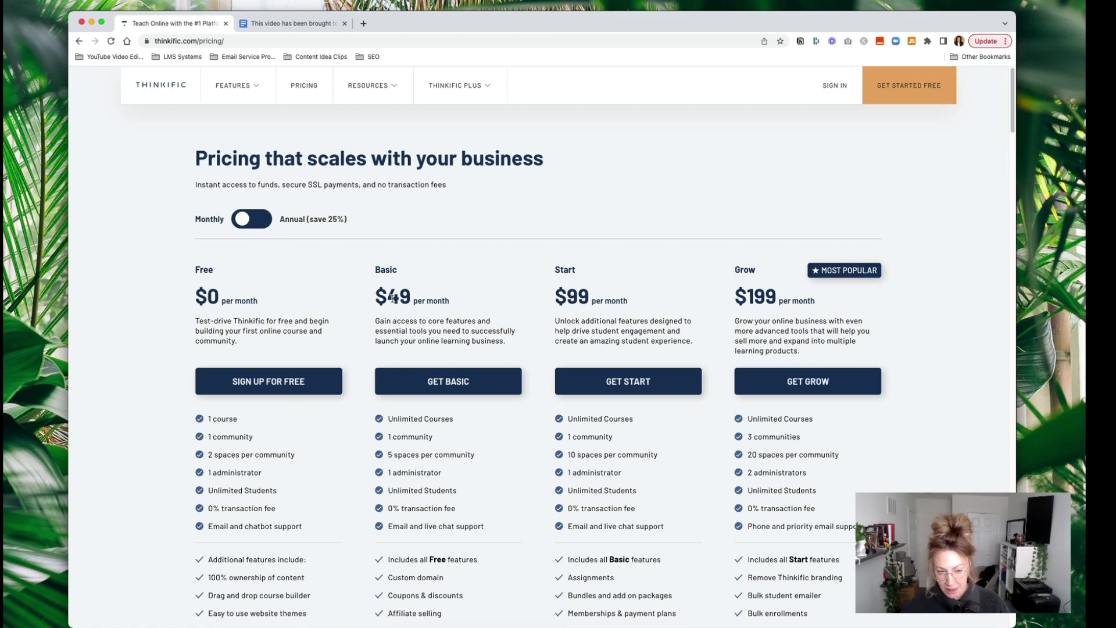
{"action": "left_click", "coordinate": [249, 223]}
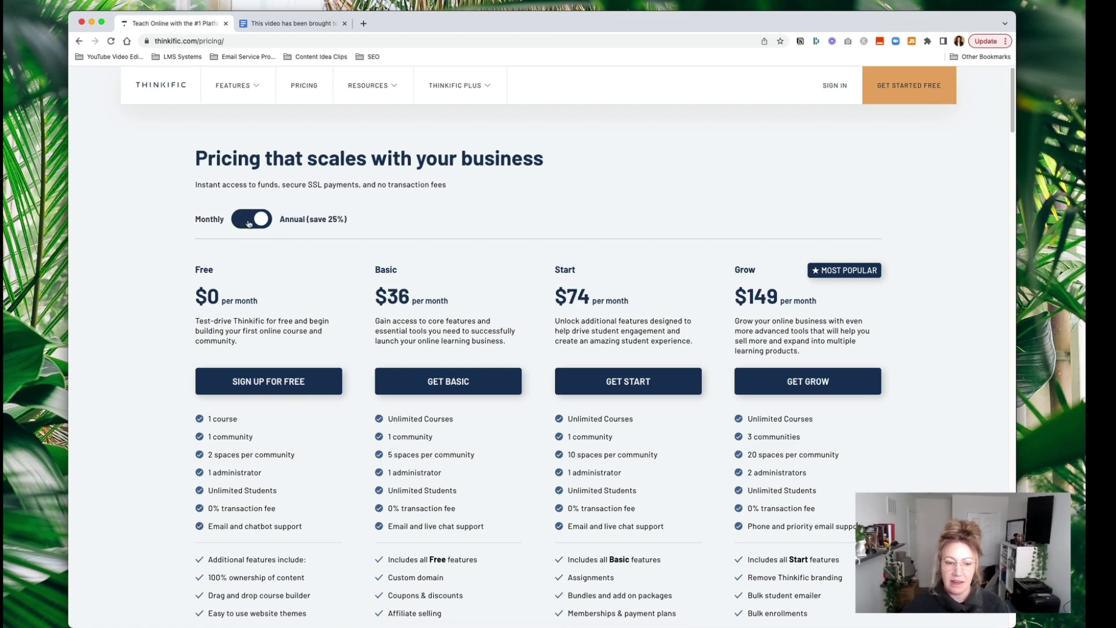
{"action": "left_click", "coordinate": [249, 224]}
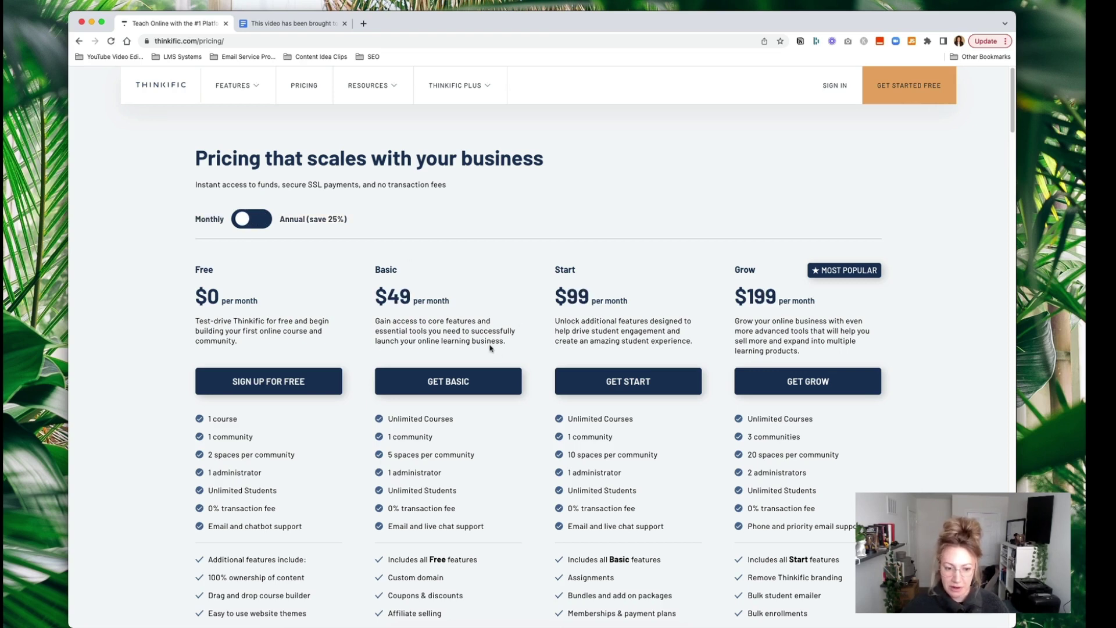
{"action": "left_click", "coordinate": [457, 383]}
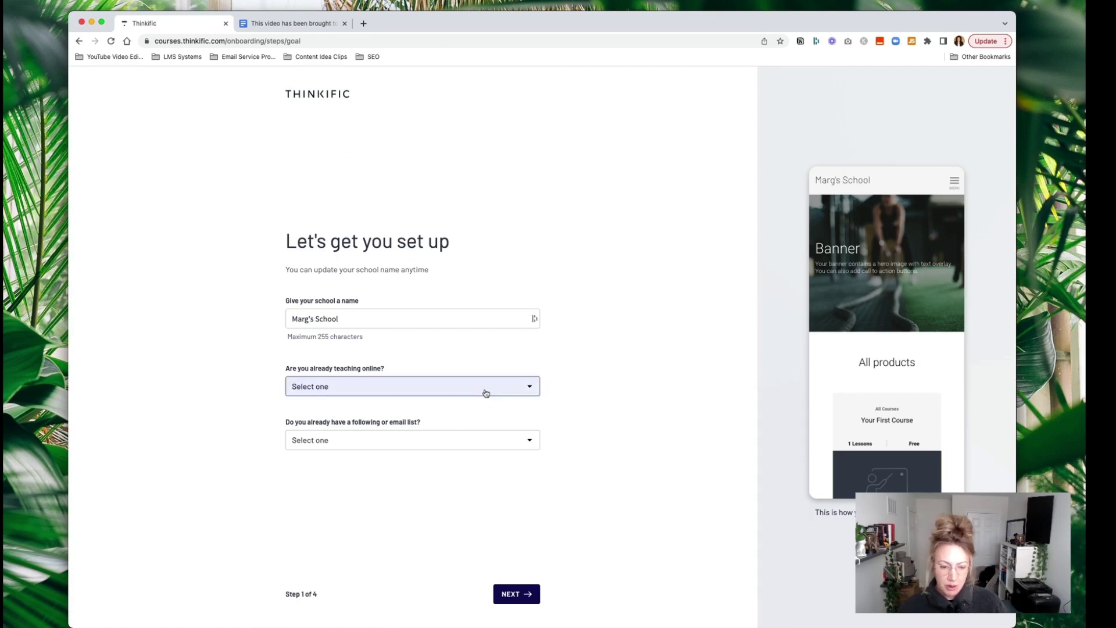
Answer that an online course is switching from another platform and the following is "Yes, 1-100 People", and continue to onboarding step 2
{"action": "left_click", "coordinate": [408, 389]}
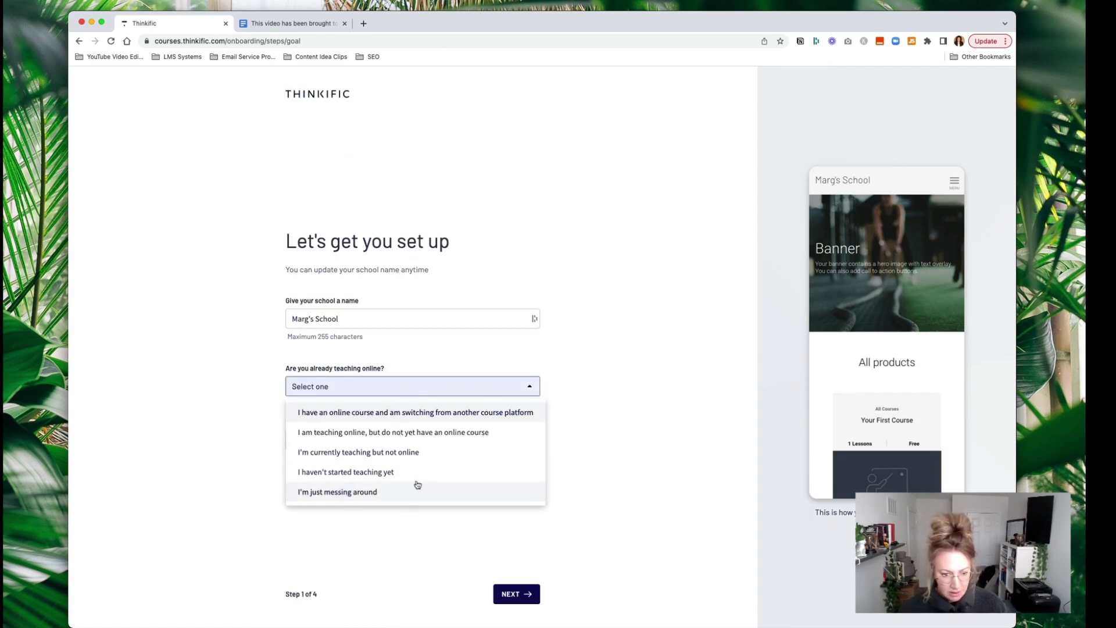
{"action": "left_click", "coordinate": [429, 411]}
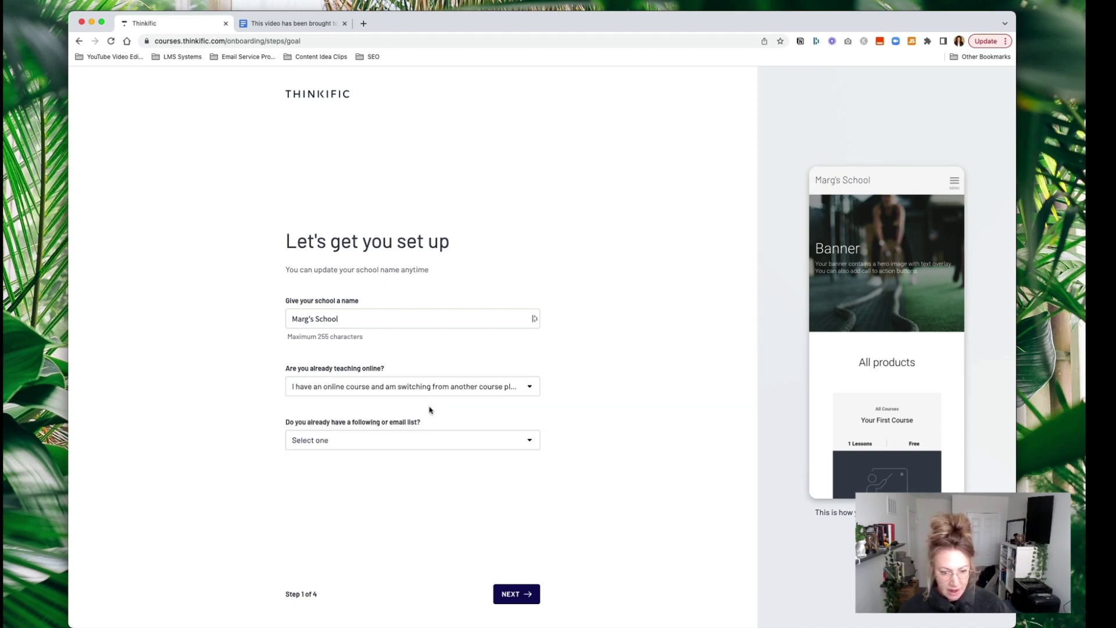
{"action": "left_click", "coordinate": [422, 439]}
{"action": "left_click", "coordinate": [371, 548]}
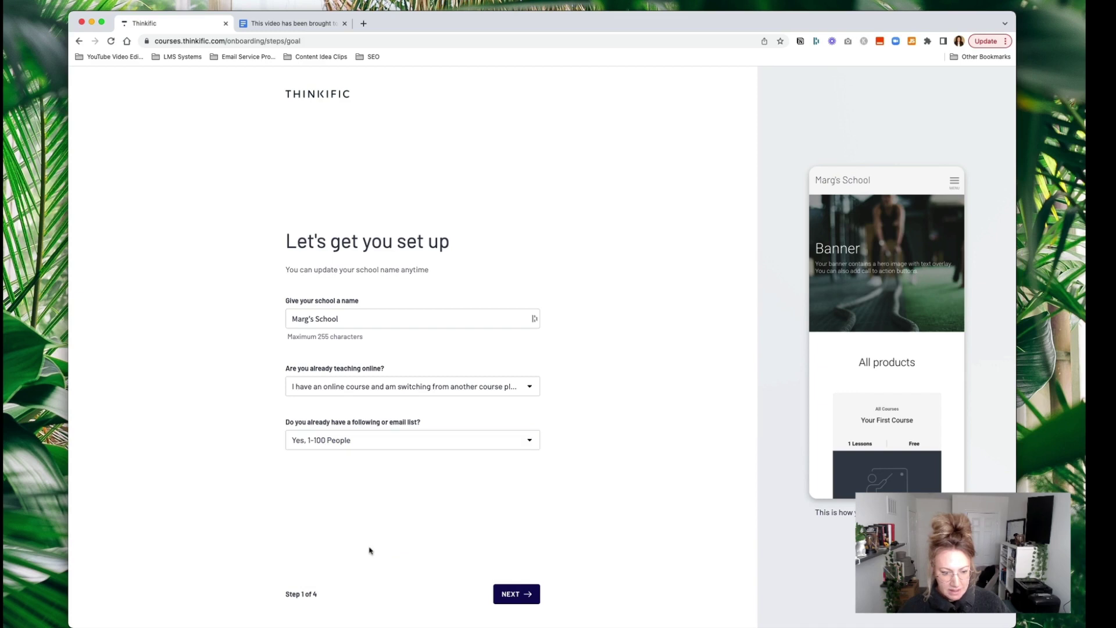
{"action": "left_click", "coordinate": [518, 595]}
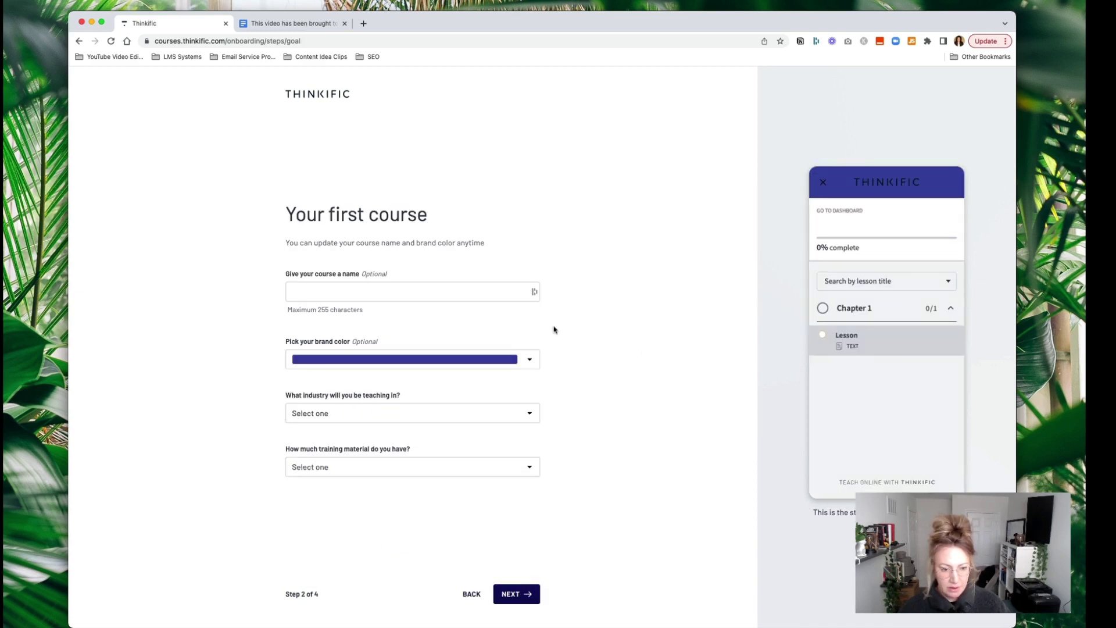
Name the first course "Online Course Academy"
{"action": "left_click", "coordinate": [466, 294]}
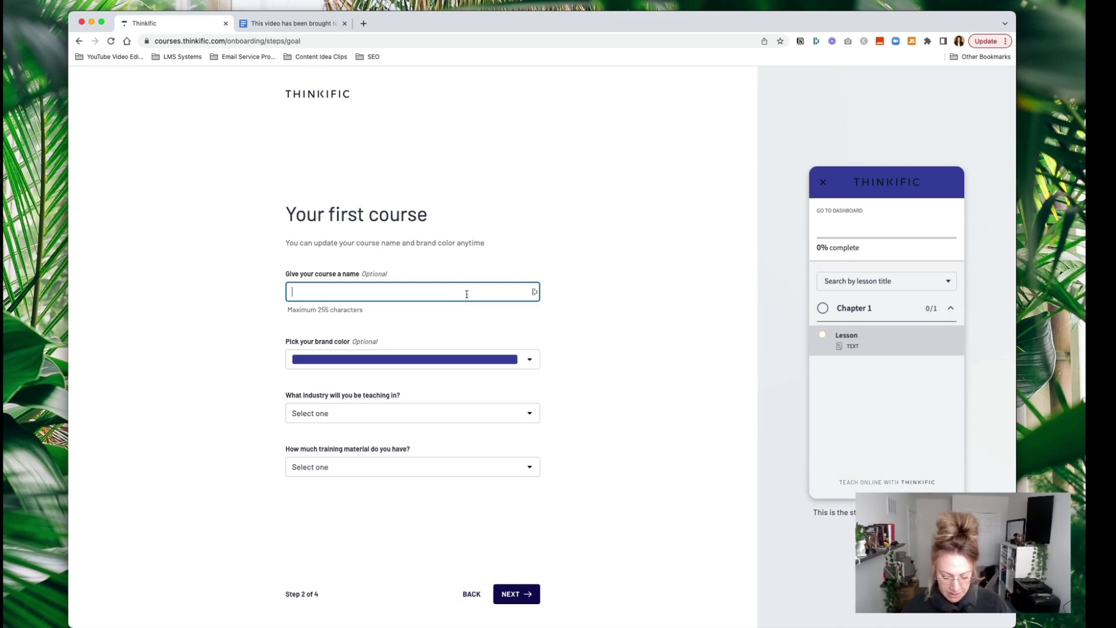
{"action": "type", "text": "Online Cours"}
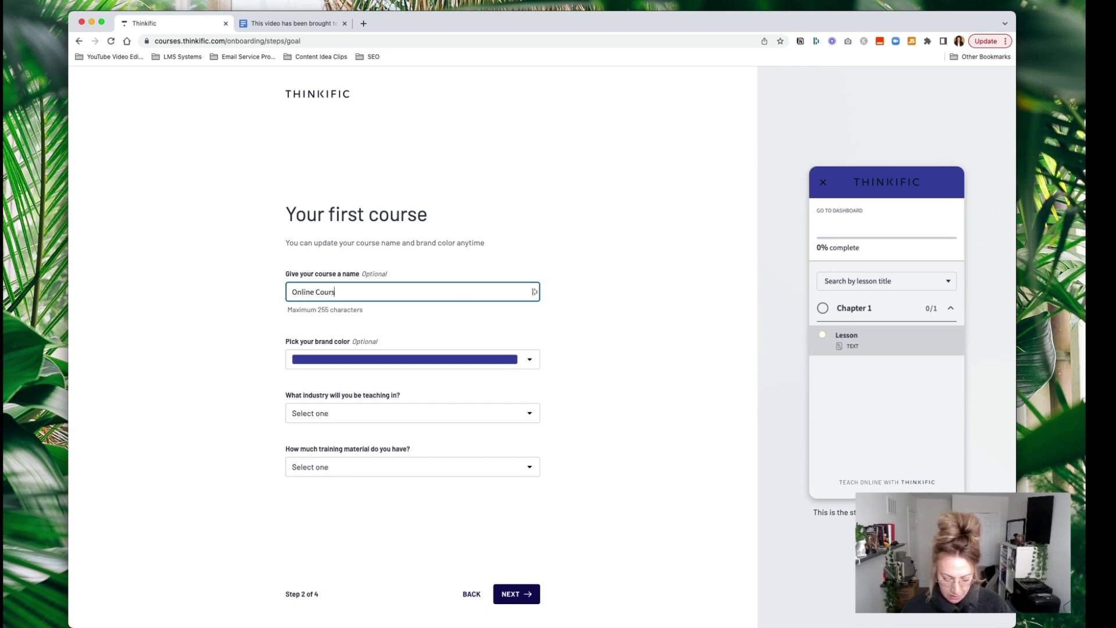
{"action": "type", "text": "e Academy"}
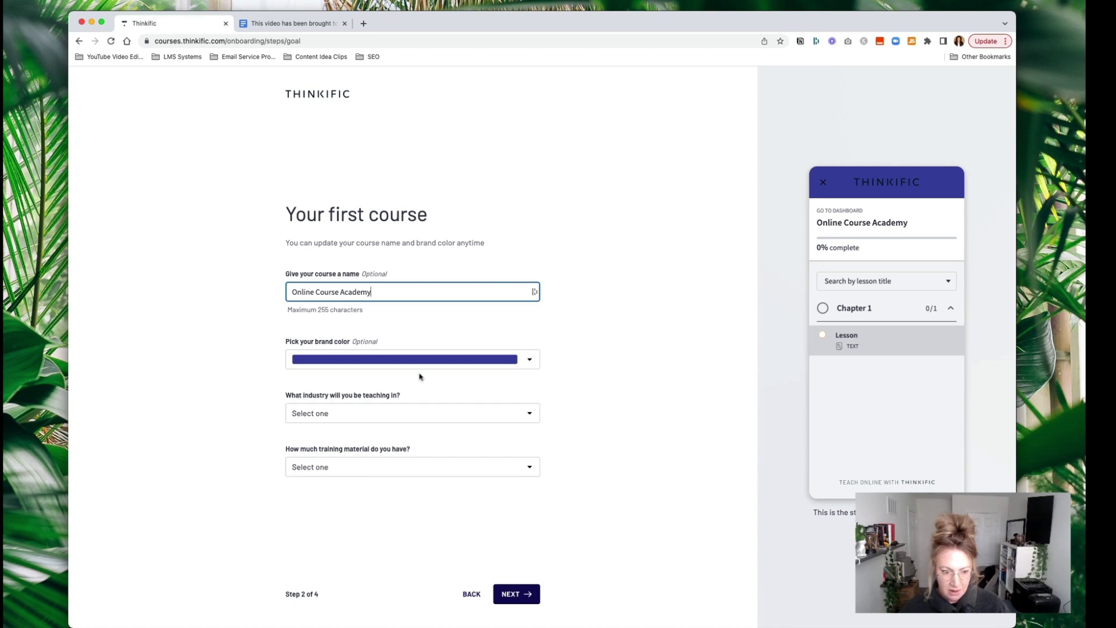
Set the brand color to the preset orange, hex F5A623
{"action": "left_click", "coordinate": [452, 359]}
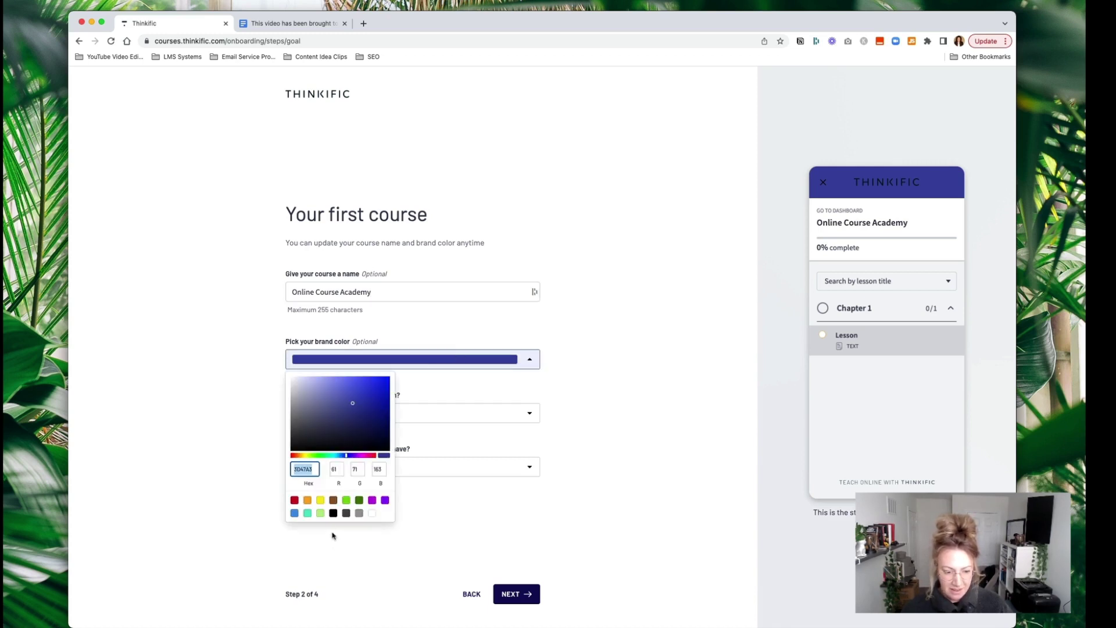
{"action": "left_click", "coordinate": [307, 500]}
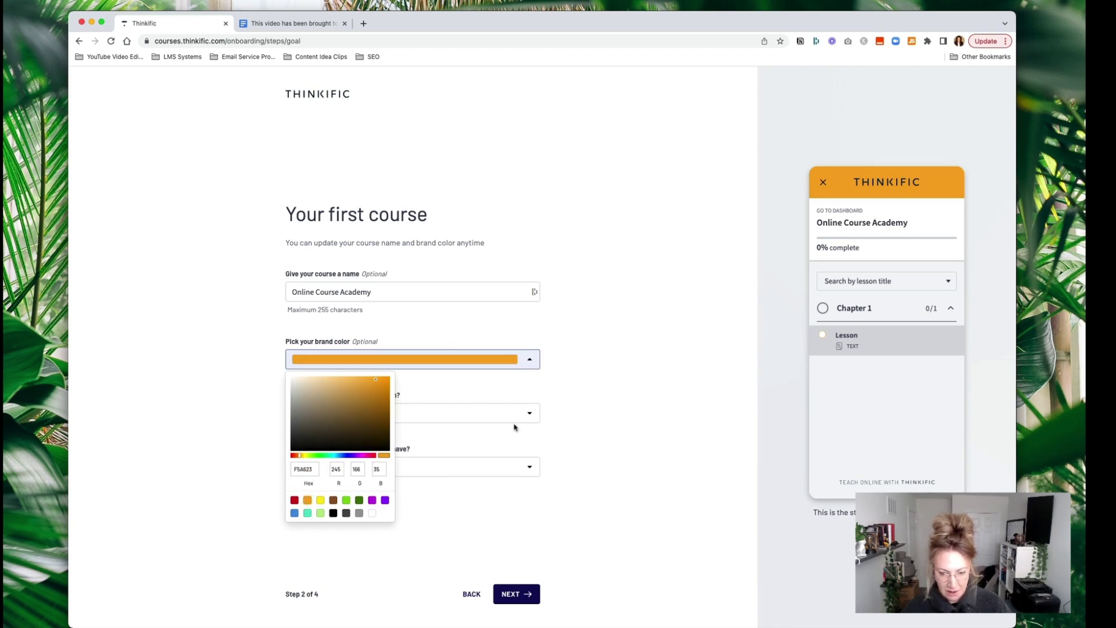
{"action": "left_click", "coordinate": [191, 426]}
Set the industry to Software & Technology, state that the training content is already built out as a course, and continue to step 3
{"action": "left_click", "coordinate": [416, 412]}
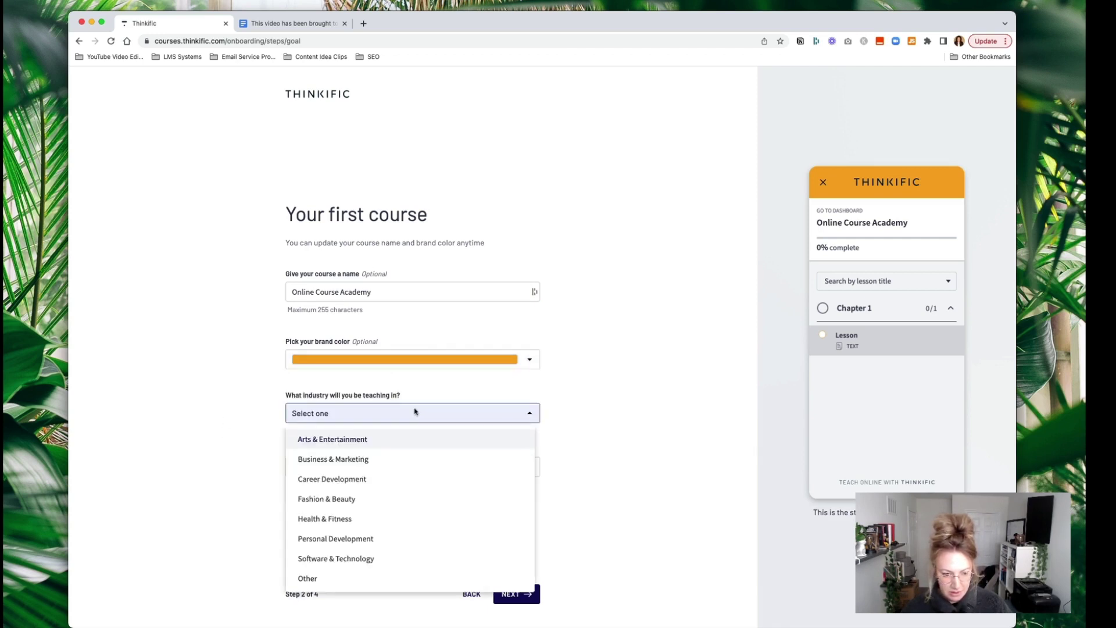
{"action": "left_click", "coordinate": [409, 558]}
{"action": "left_click", "coordinate": [409, 466]}
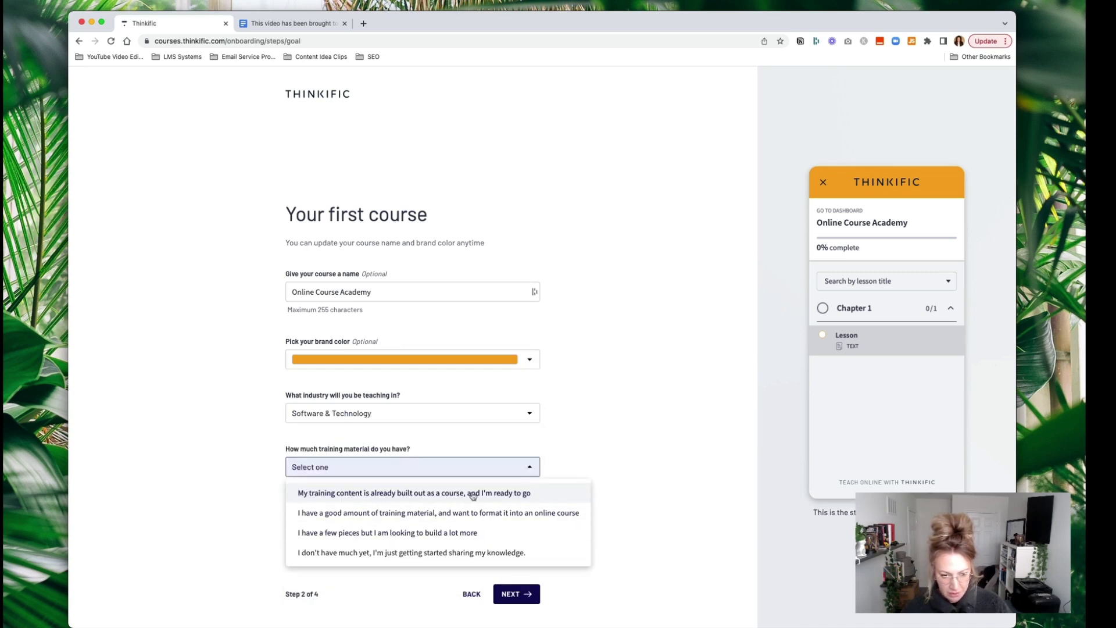
{"action": "left_click", "coordinate": [474, 495]}
{"action": "left_click", "coordinate": [517, 593]}
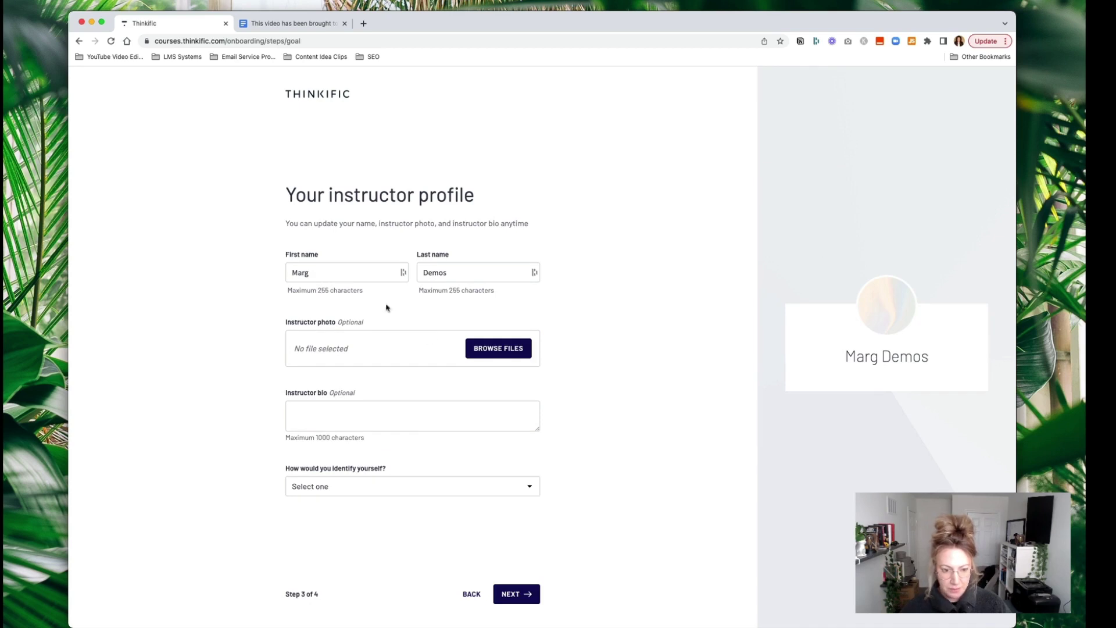
Upload the image file image.png as the instructor photo
{"action": "left_click", "coordinate": [498, 349]}
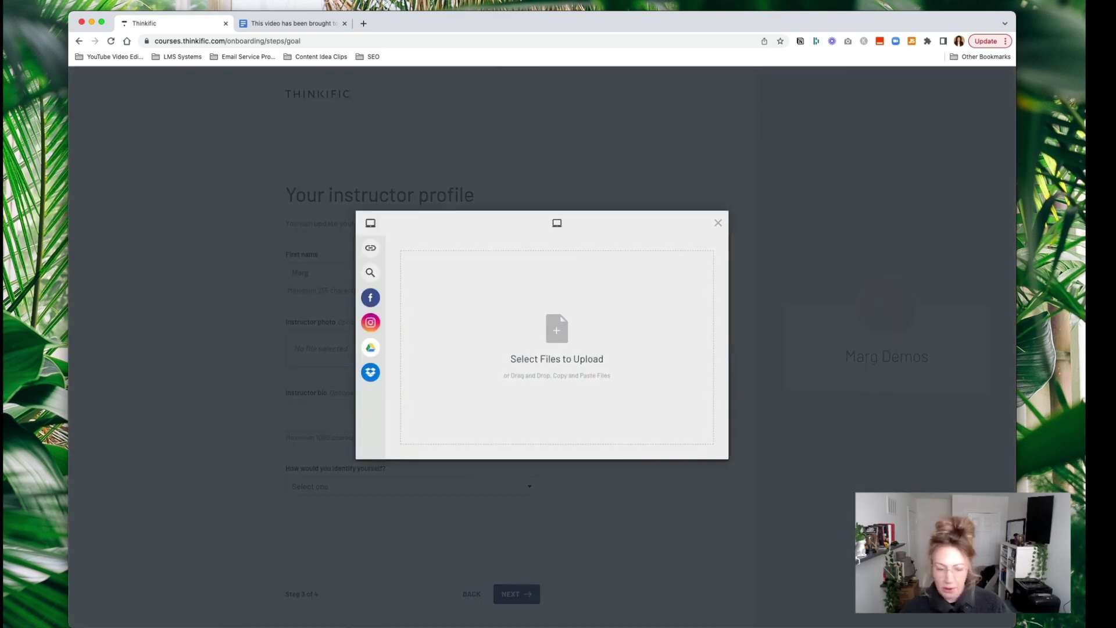
{"action": "left_click_drag", "start_coordinate": [1115, 349], "coordinate": [563, 342]}
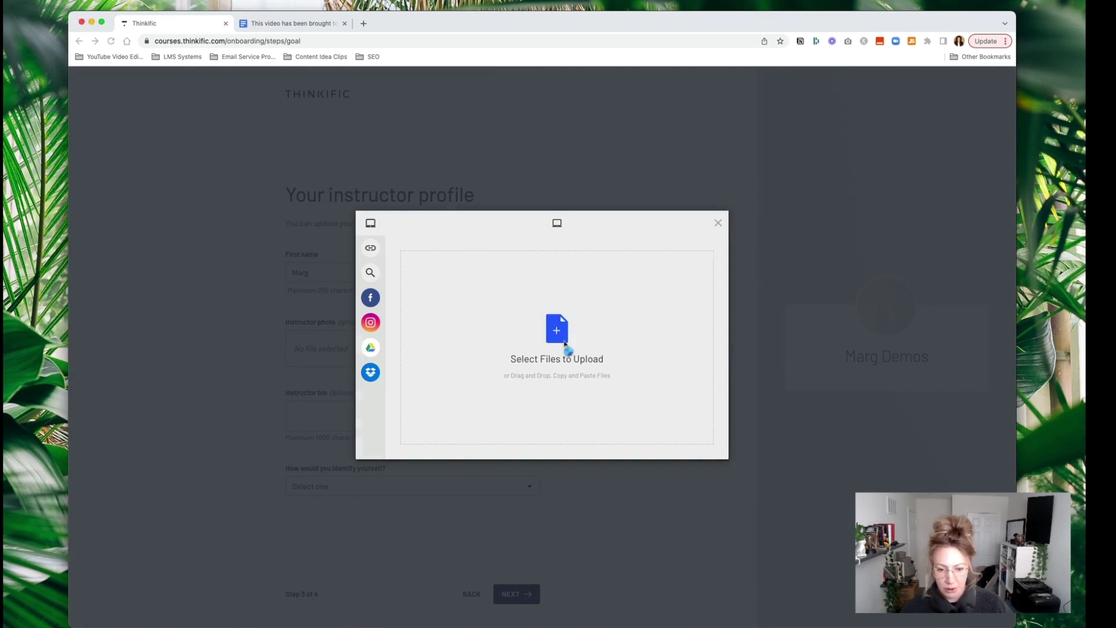
{"action": "left_click", "coordinate": [698, 446]}
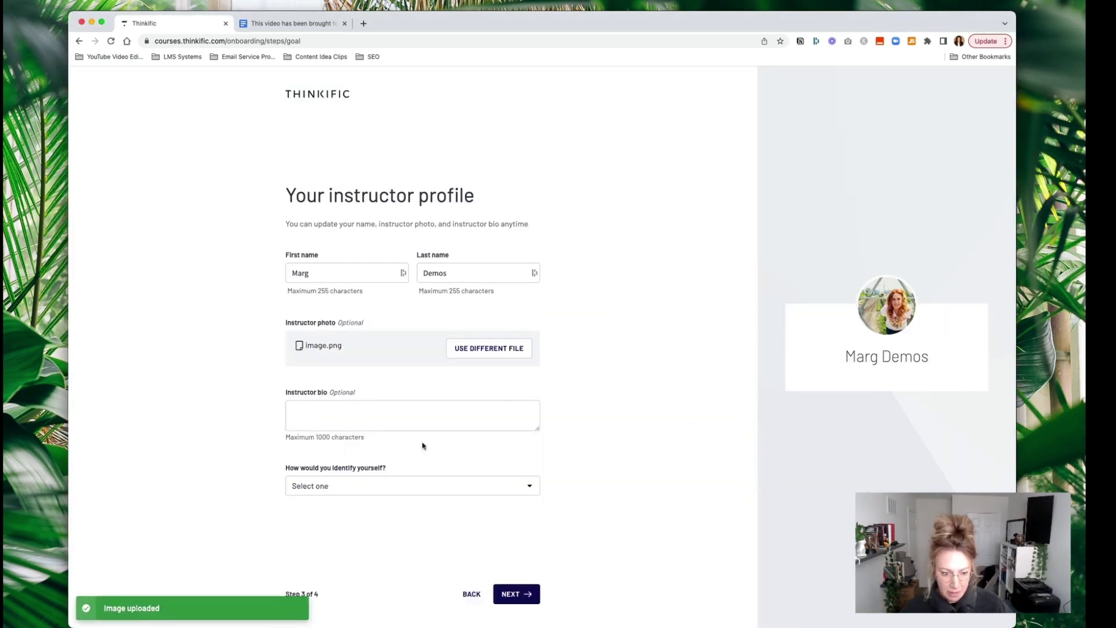
Leave the instructor bio empty, identify the instructor as a Coach, and continue to step 4
{"action": "left_click", "coordinate": [353, 410]}
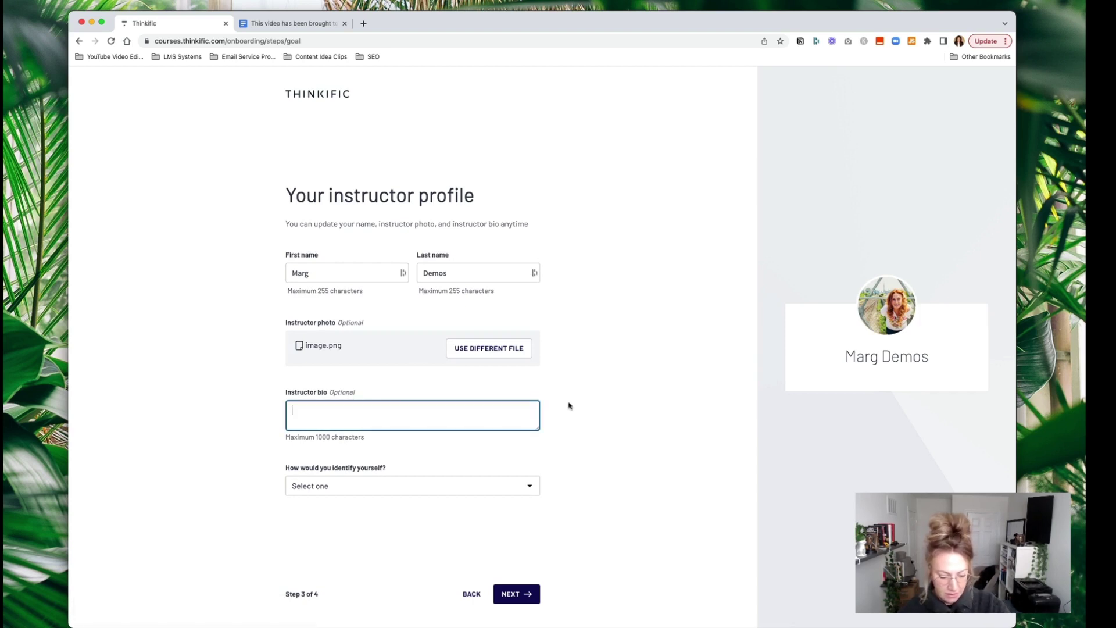
{"action": "left_click", "coordinate": [461, 487]}
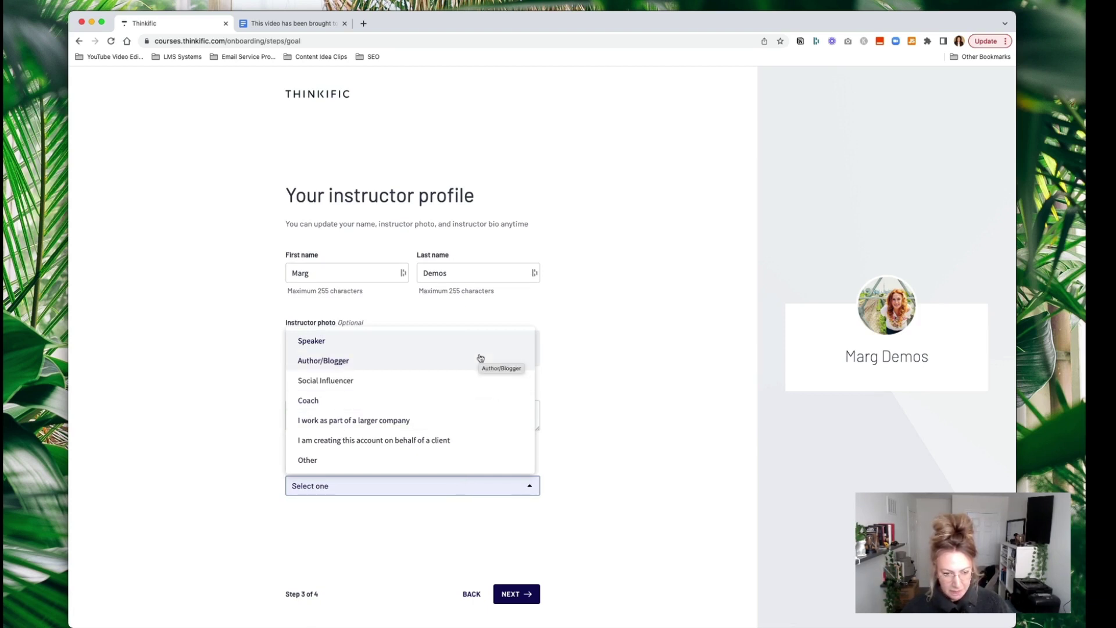
{"action": "left_click", "coordinate": [479, 400]}
{"action": "left_click", "coordinate": [523, 593]}
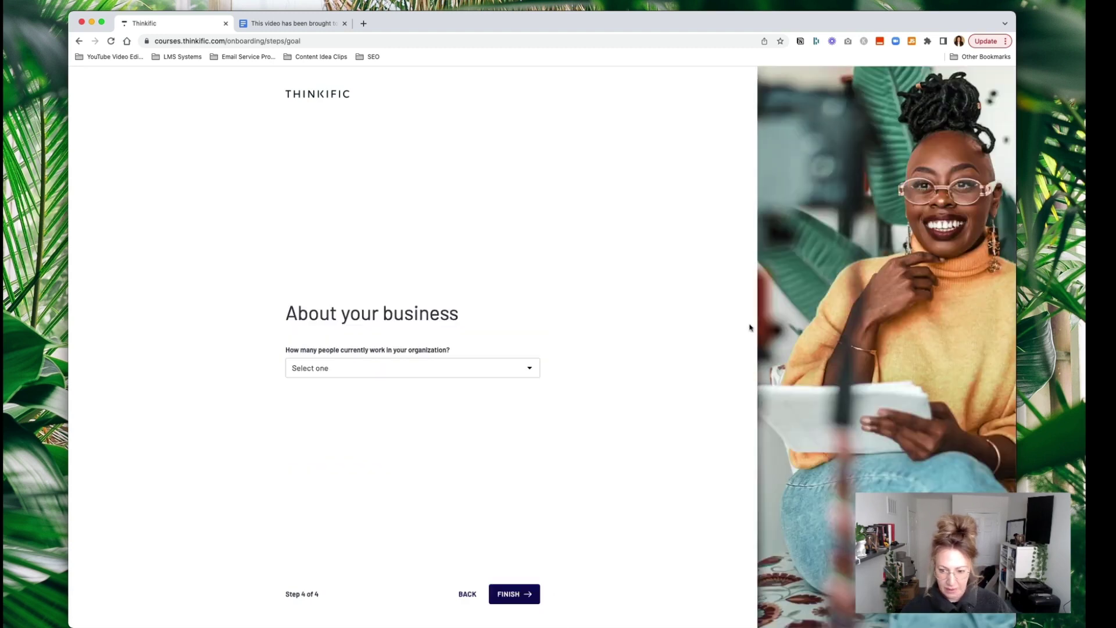
Set the organization size to 2 - 4 people, answer the earnings question with "I prefer not to answer", and finish the onboarding
{"action": "left_click", "coordinate": [431, 374]}
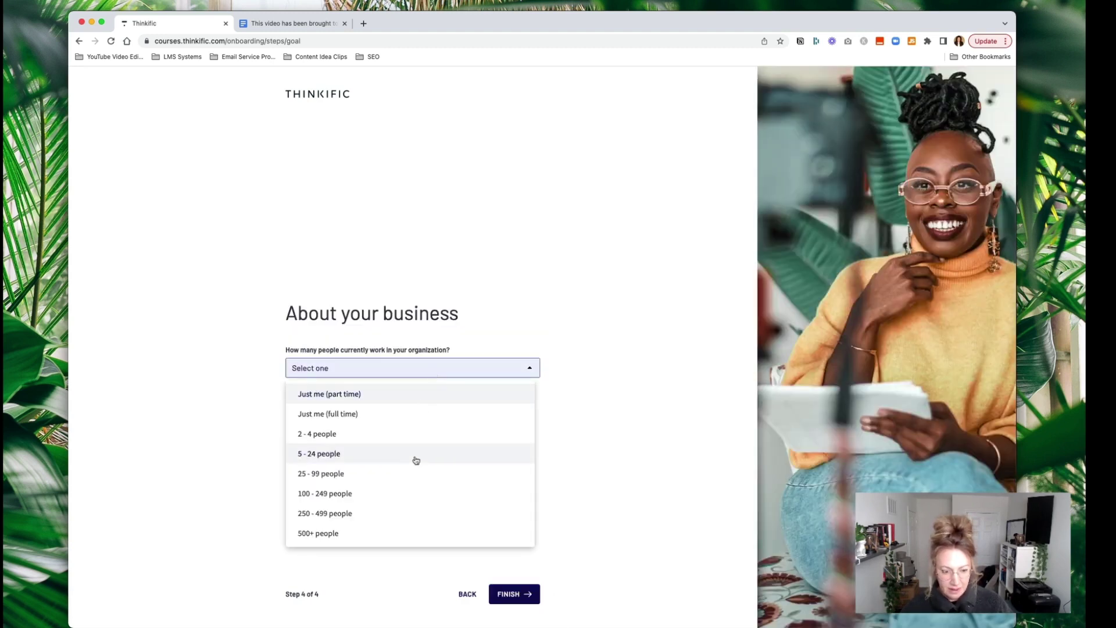
{"action": "left_click", "coordinate": [429, 435]}
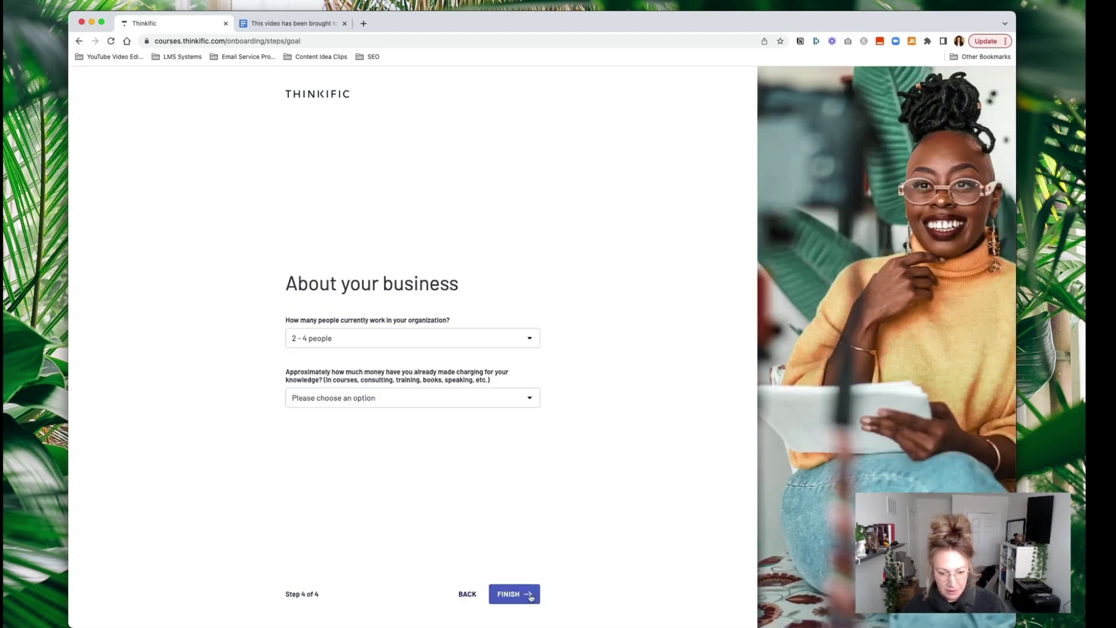
{"action": "left_click", "coordinate": [425, 393]}
{"action": "left_click", "coordinate": [422, 366]}
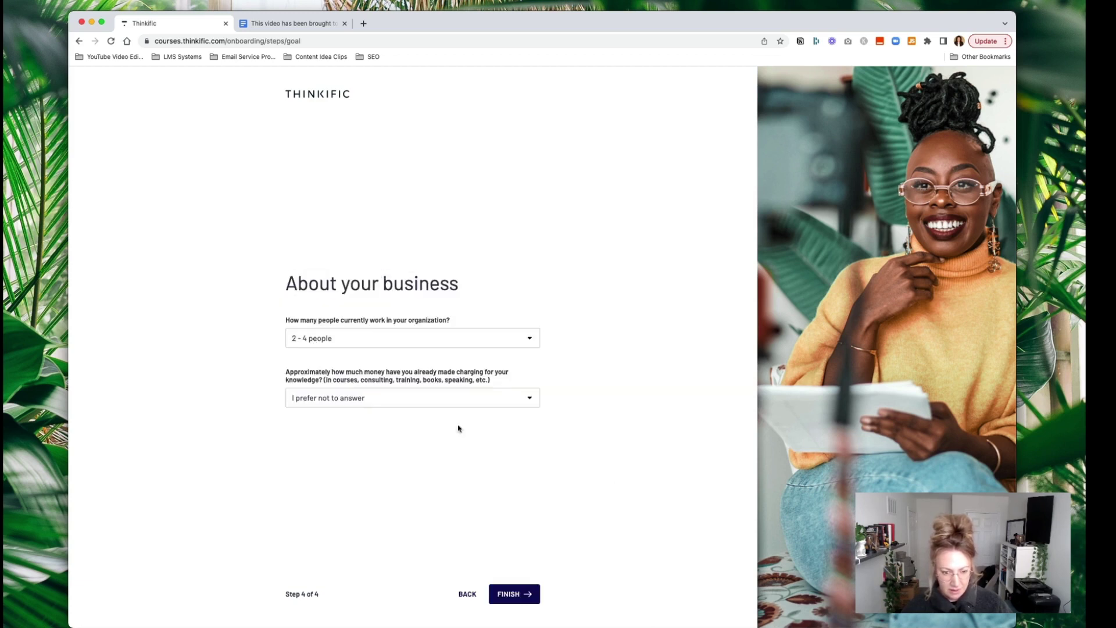
{"action": "left_click", "coordinate": [534, 593]}
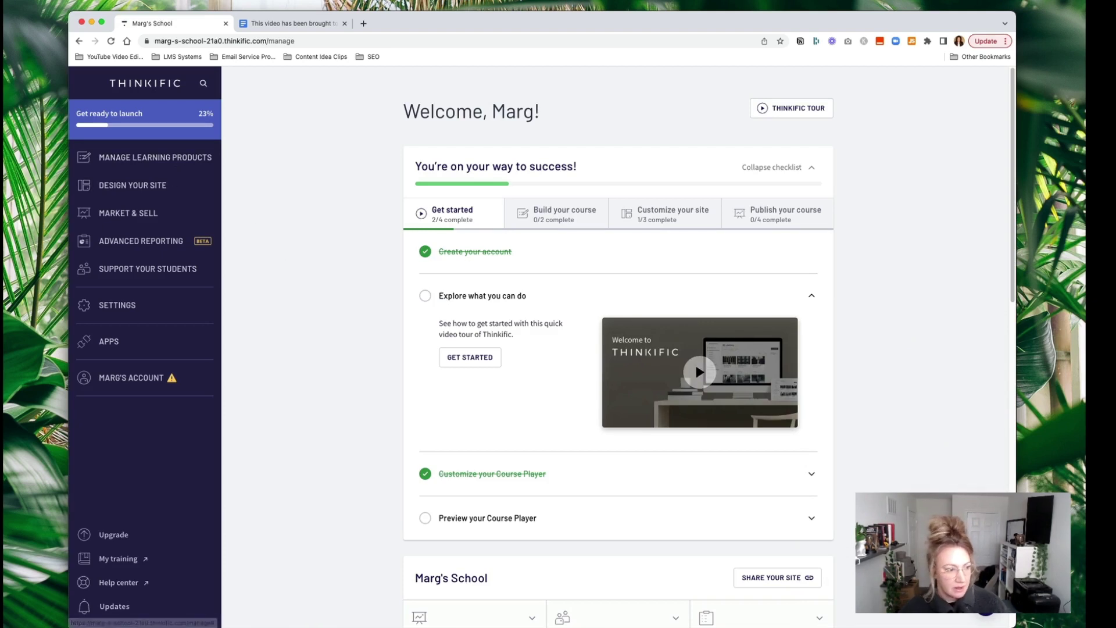
Switch to the Notion setup checklist and mark "Review Available Accounts" and "Sign up to Basic" under Part 1 as done
{"action": "key", "text": "super+Tab"}
{"action": "scroll", "coordinate": [427, 339], "scroll_direction": "up", "scroll_amount": 3}
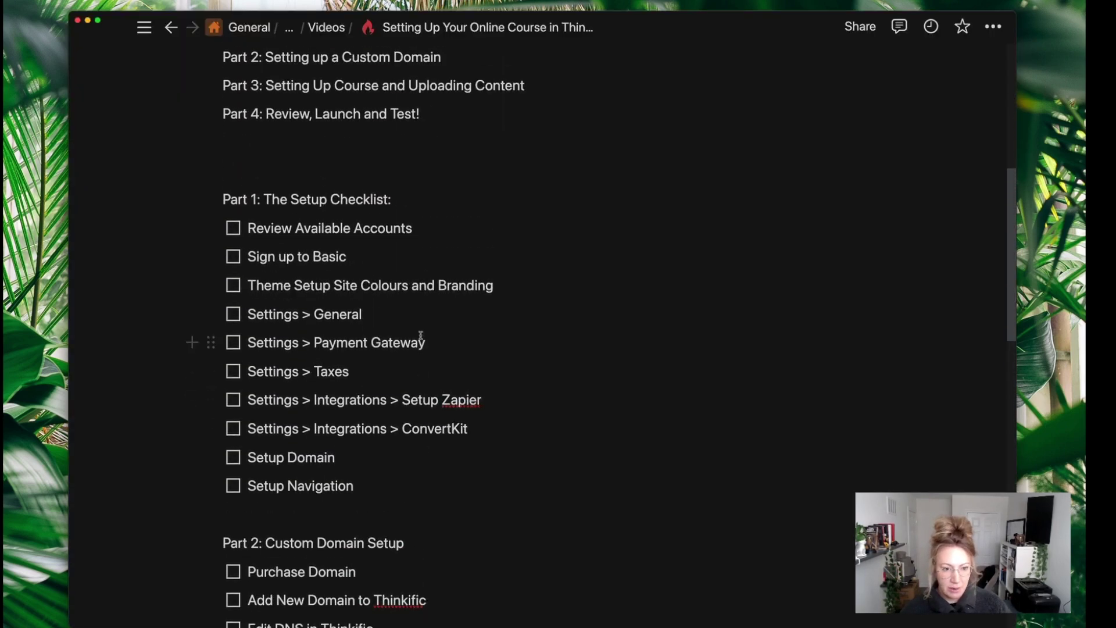
{"action": "left_click", "coordinate": [235, 231]}
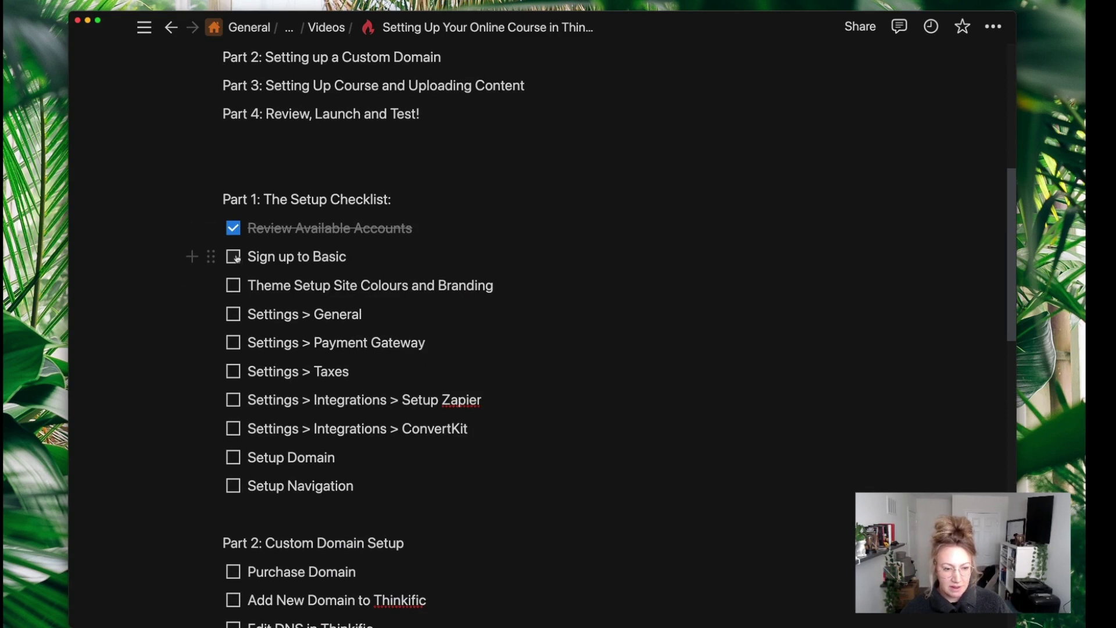
{"action": "left_click", "coordinate": [235, 257]}
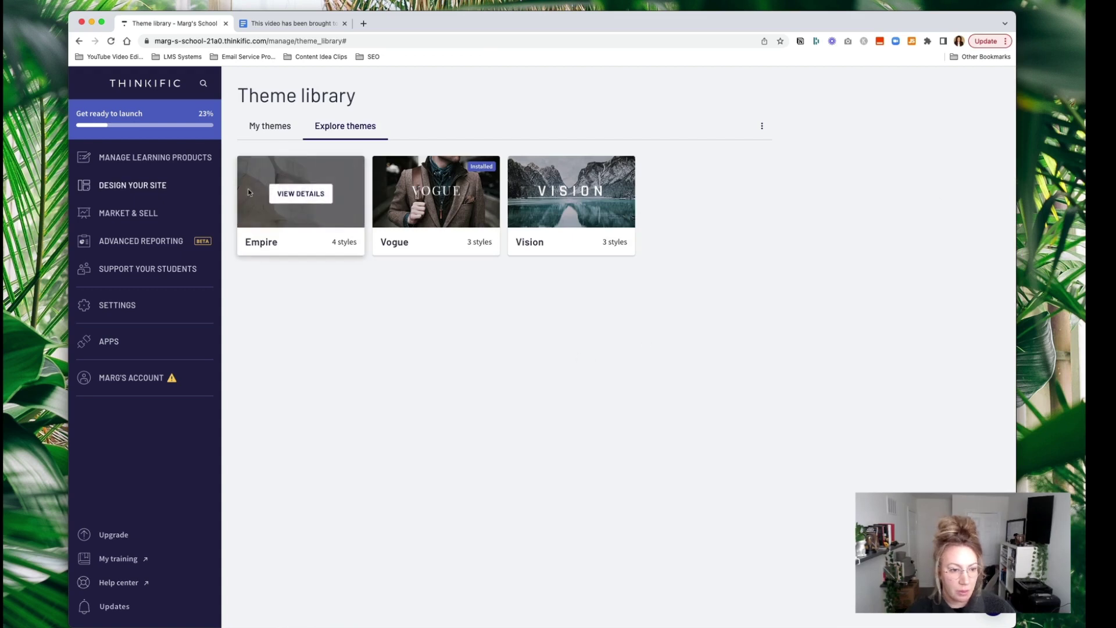
Look over the site pages and the installed theme, and browse the themes available in the theme library
{"action": "left_click", "coordinate": [149, 185]}
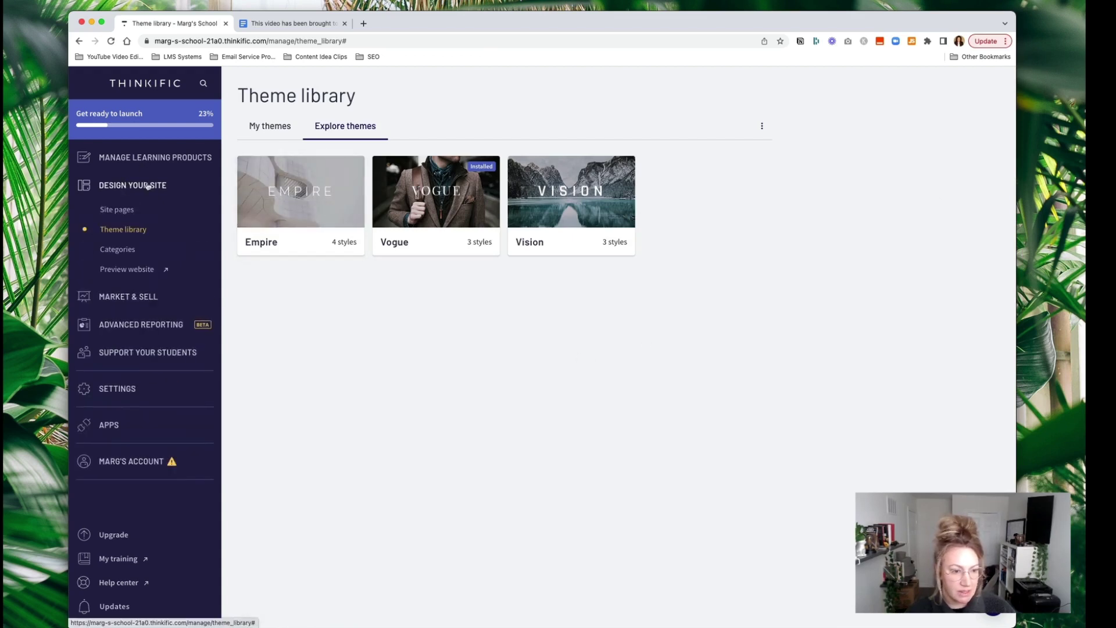
{"action": "left_click", "coordinate": [114, 208]}
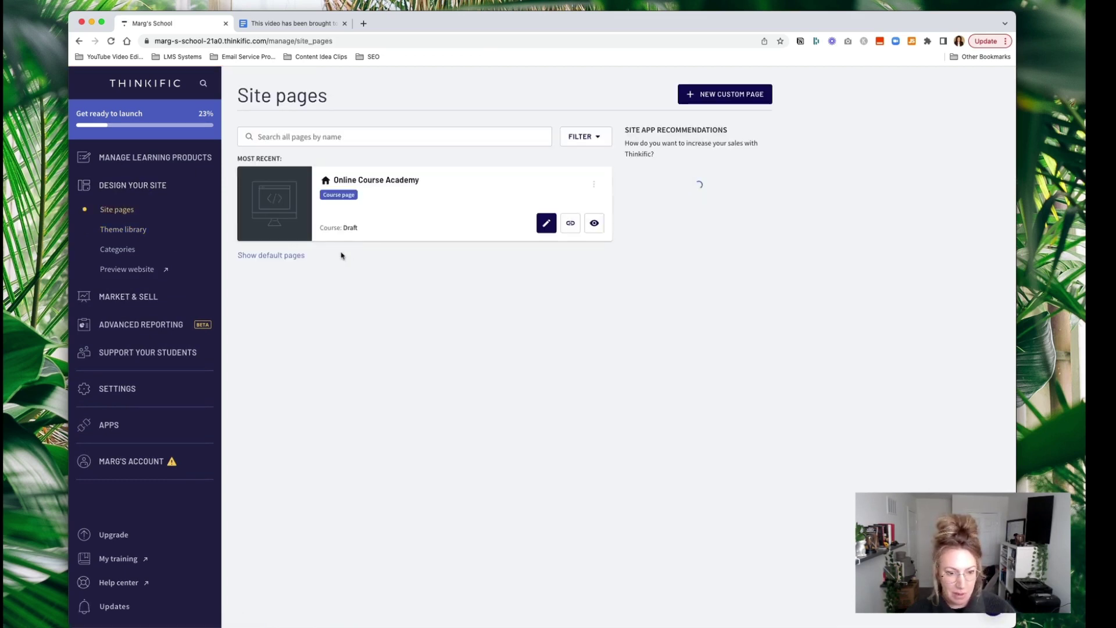
{"action": "left_click", "coordinate": [125, 230]}
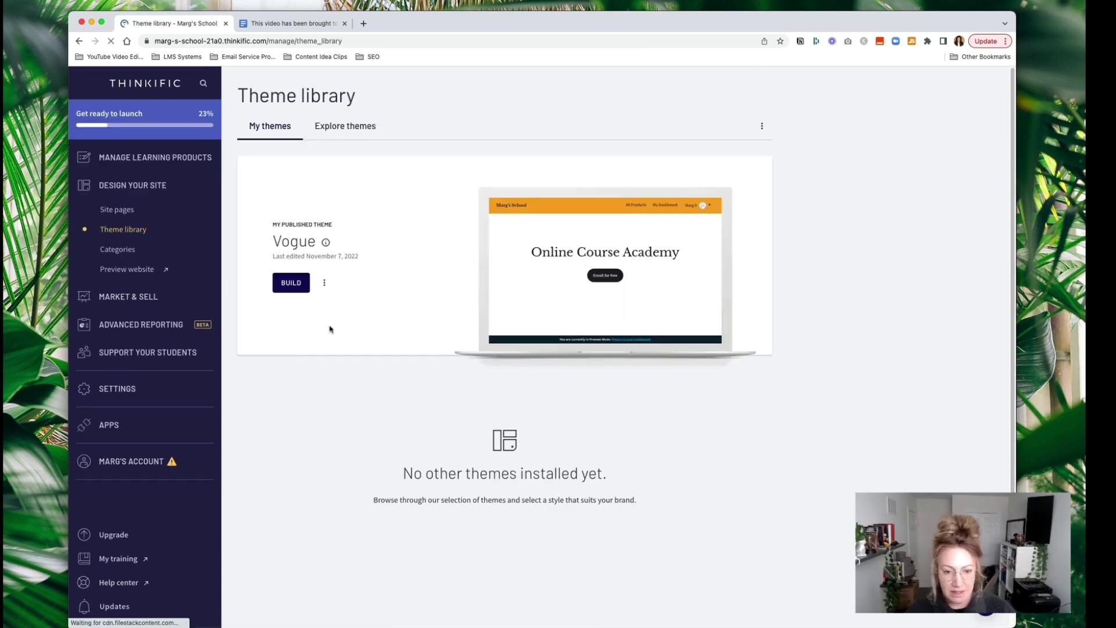
{"action": "left_click", "coordinate": [352, 132]}
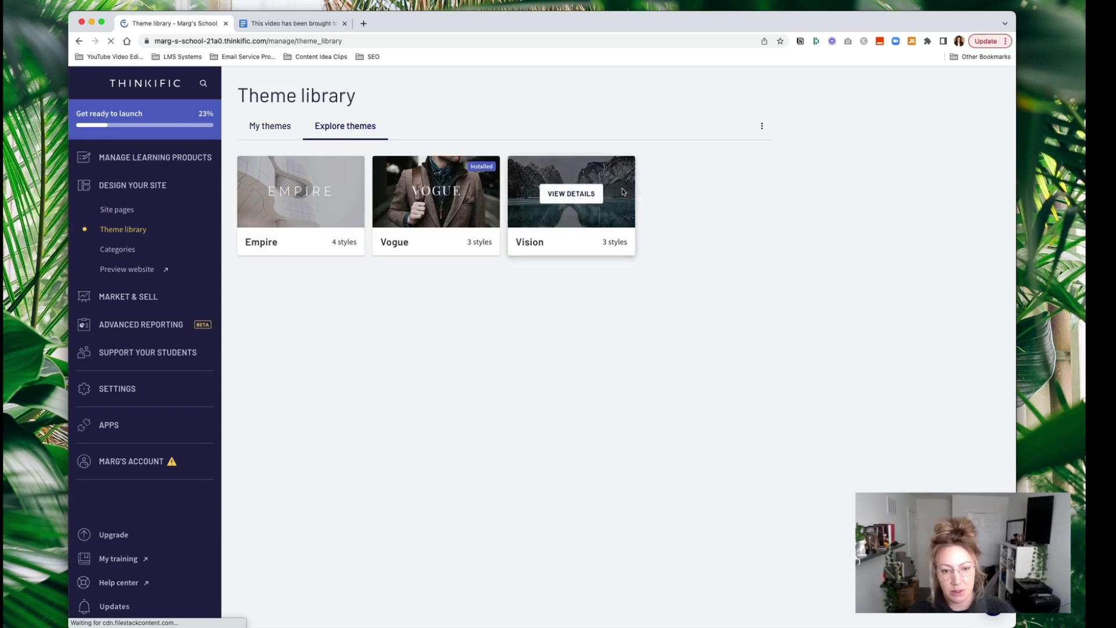
Open the Empire theme's details and preview its Halo, Jet and Spark styles
{"action": "left_click", "coordinate": [307, 192]}
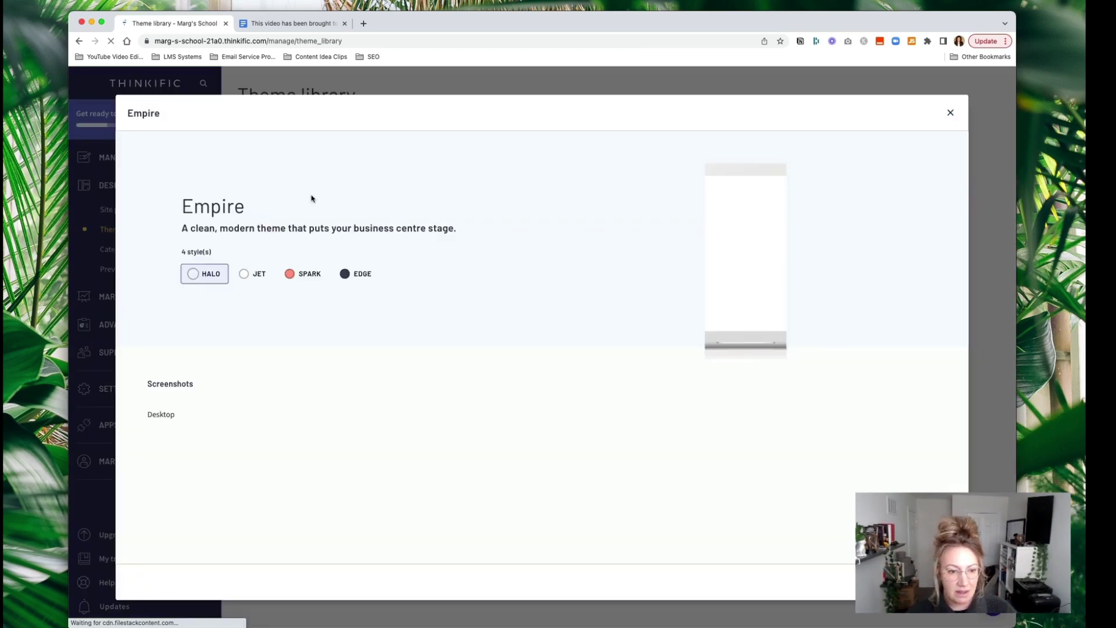
{"action": "scroll", "coordinate": [486, 357], "scroll_direction": "down", "scroll_amount": 3}
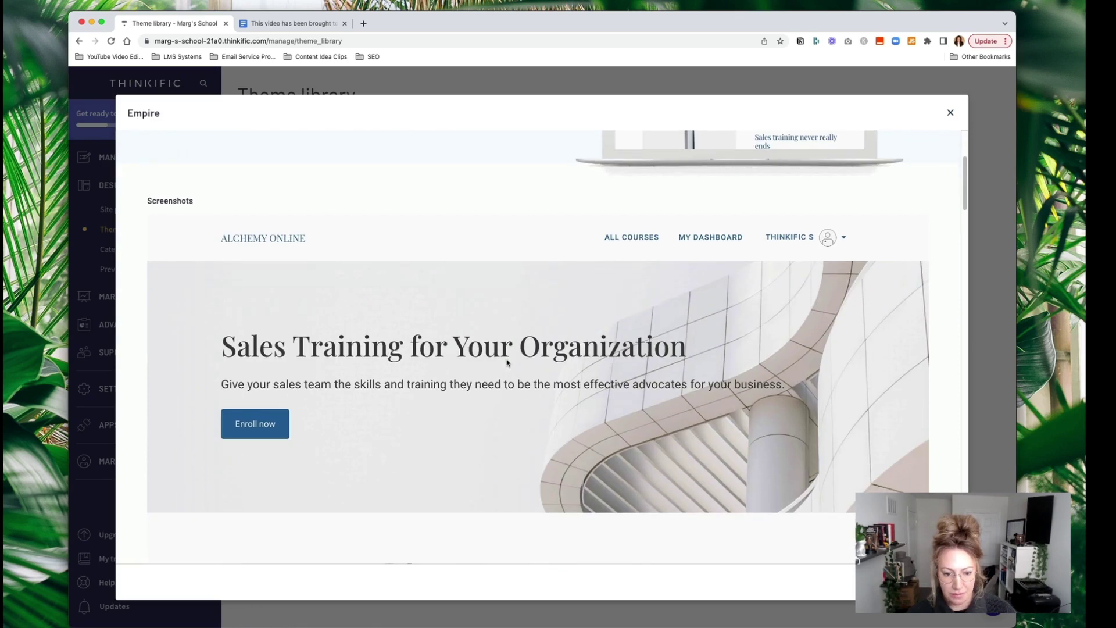
{"action": "scroll", "coordinate": [251, 334], "scroll_direction": "up", "scroll_amount": 3}
{"action": "left_click", "coordinate": [247, 275]}
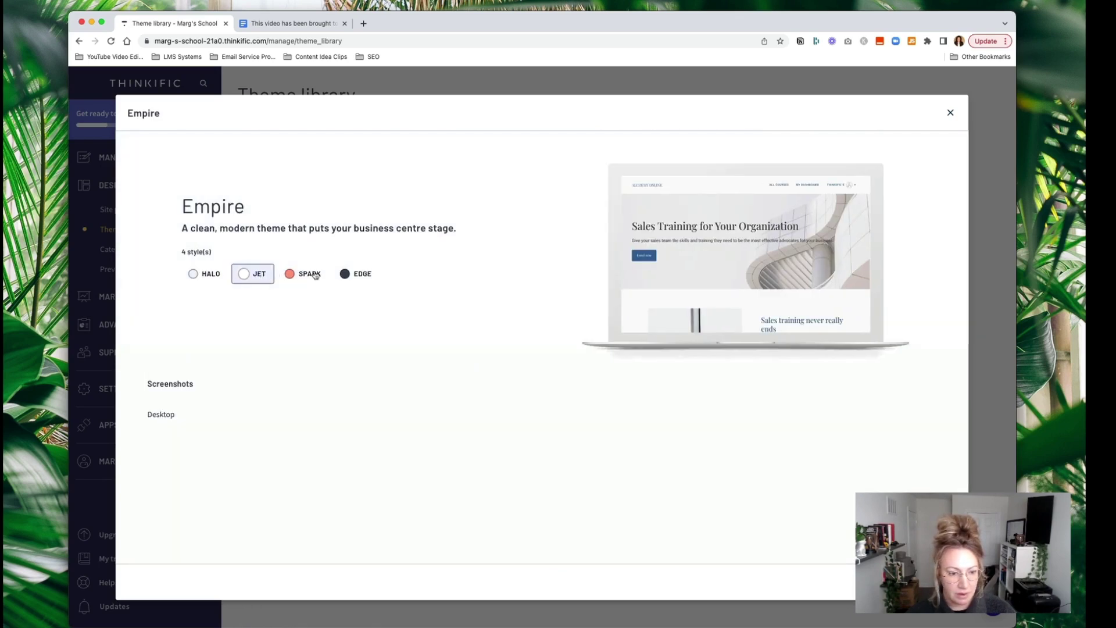
{"action": "left_click", "coordinate": [292, 275]}
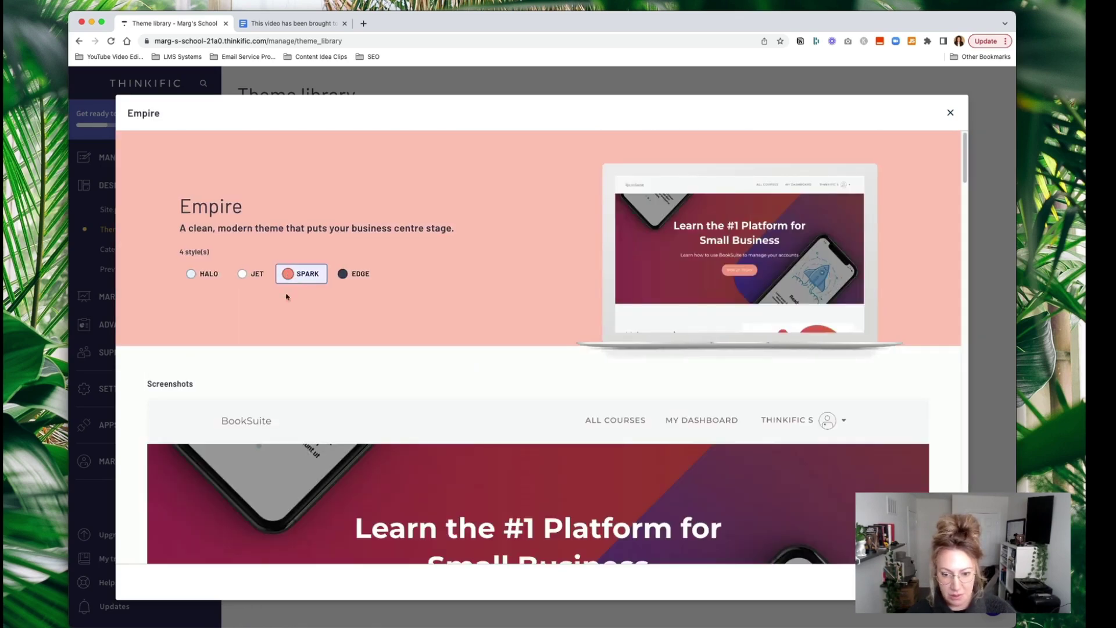
Install the Empire theme in the Halo style, transferring the theme data from Vogue
{"action": "left_click", "coordinate": [206, 274]}
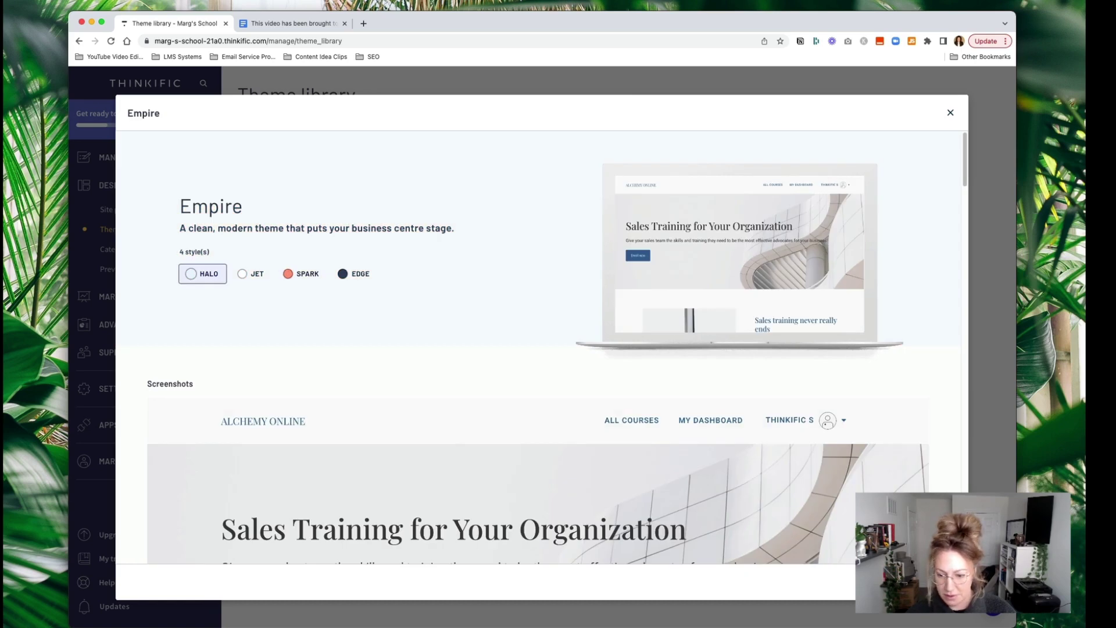
{"action": "left_click", "coordinate": [923, 581]}
{"action": "left_click", "coordinate": [627, 405]}
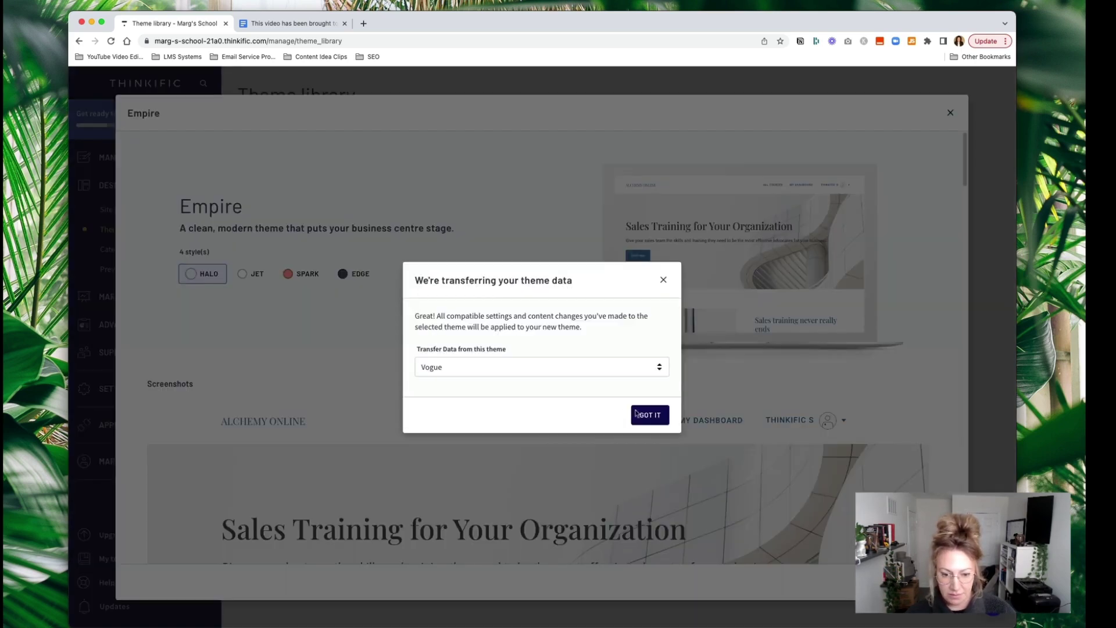
{"action": "left_click", "coordinate": [655, 417]}
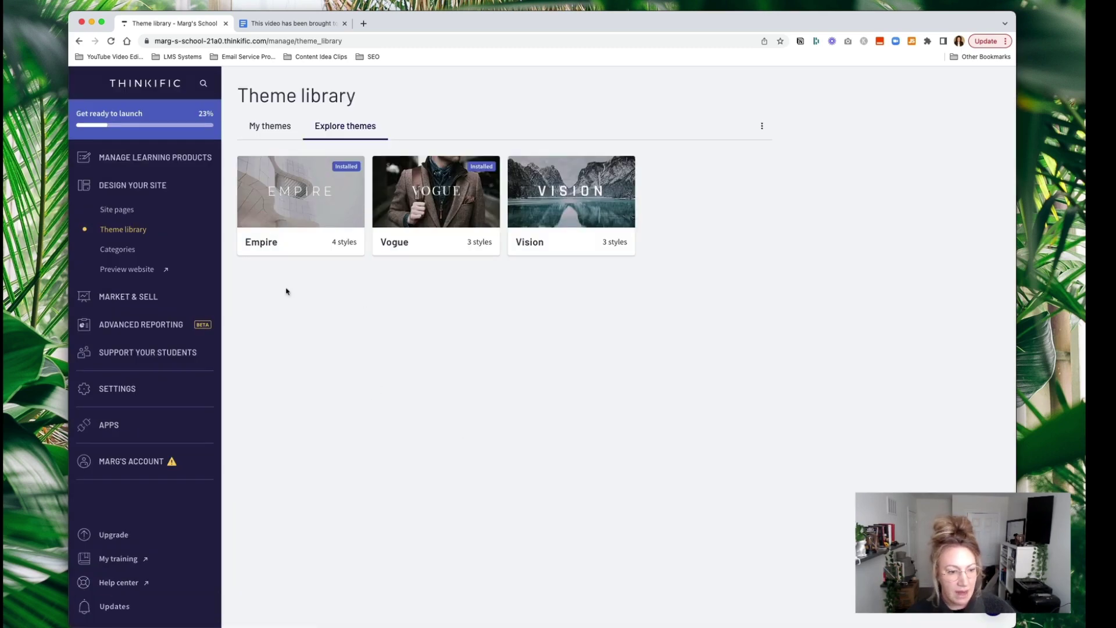
Preview the school website and examine the Online Course Academy page's header, curriculum, course details and footer
{"action": "left_click", "coordinate": [167, 271]}
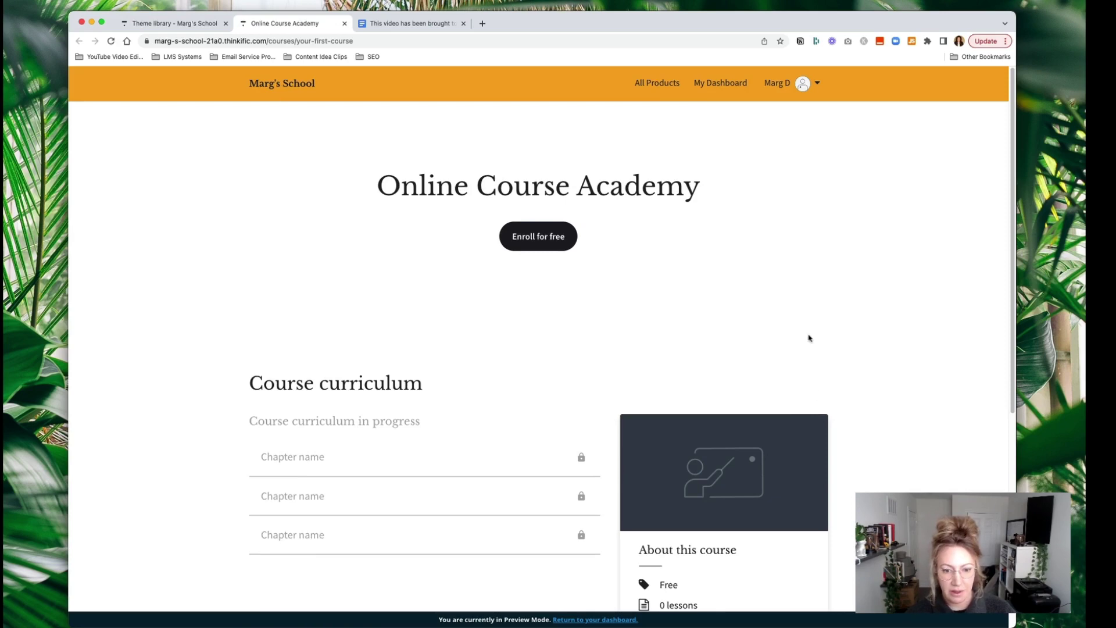
{"action": "scroll", "coordinate": [799, 349], "scroll_direction": "down", "scroll_amount": 5}
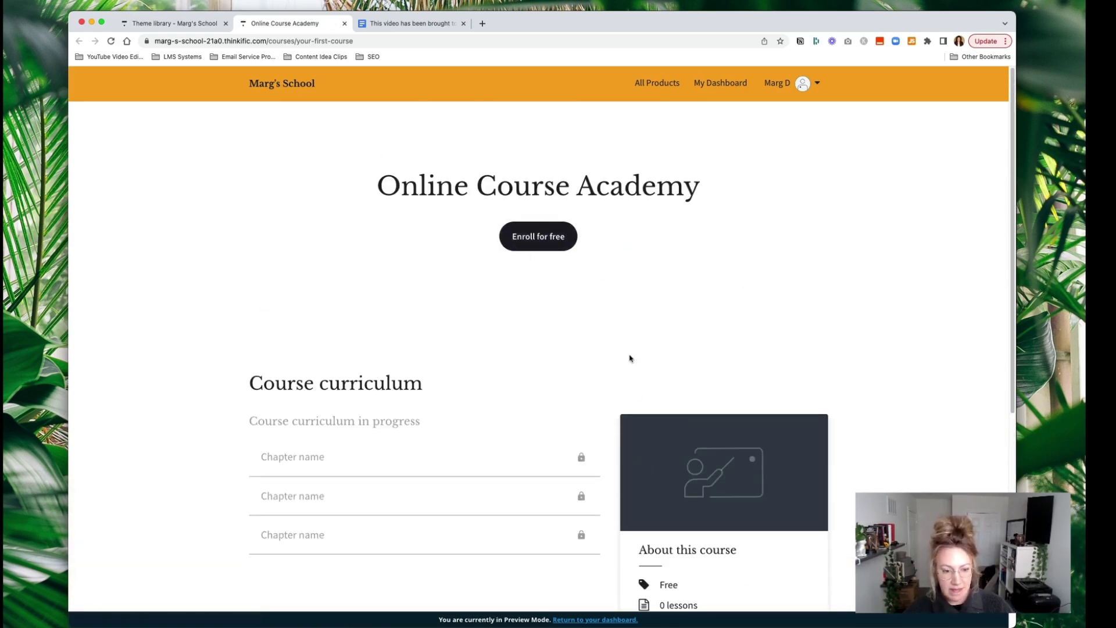
{"action": "scroll", "coordinate": [576, 340], "scroll_direction": "down", "scroll_amount": 5}
{"action": "scroll", "coordinate": [465, 310], "scroll_direction": "up", "scroll_amount": 2}
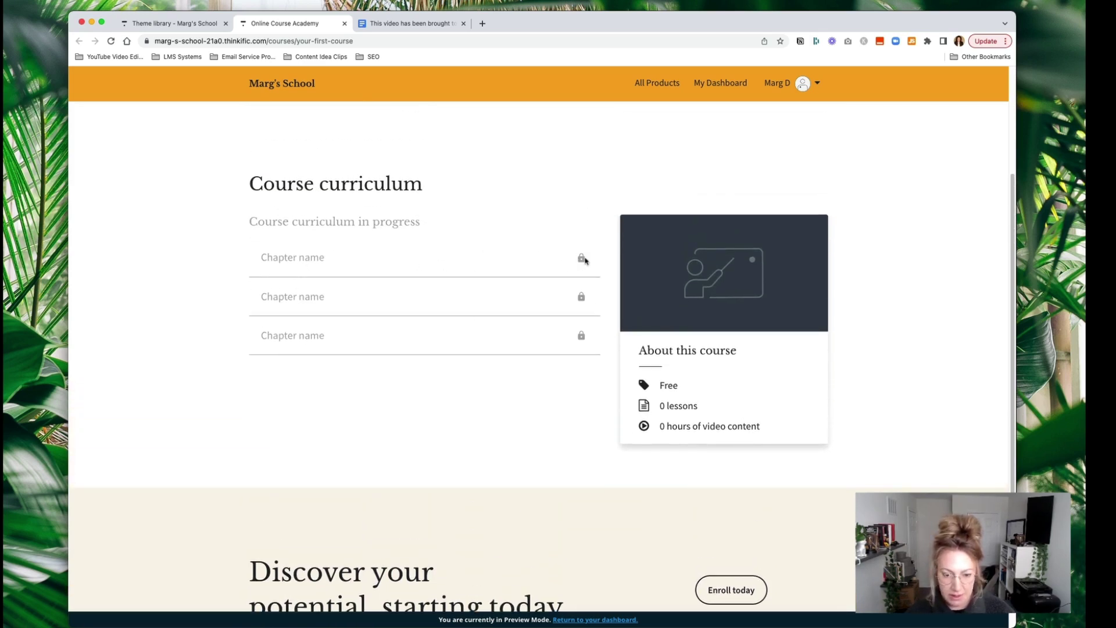
{"action": "scroll", "coordinate": [695, 411], "scroll_direction": "down", "scroll_amount": 3}
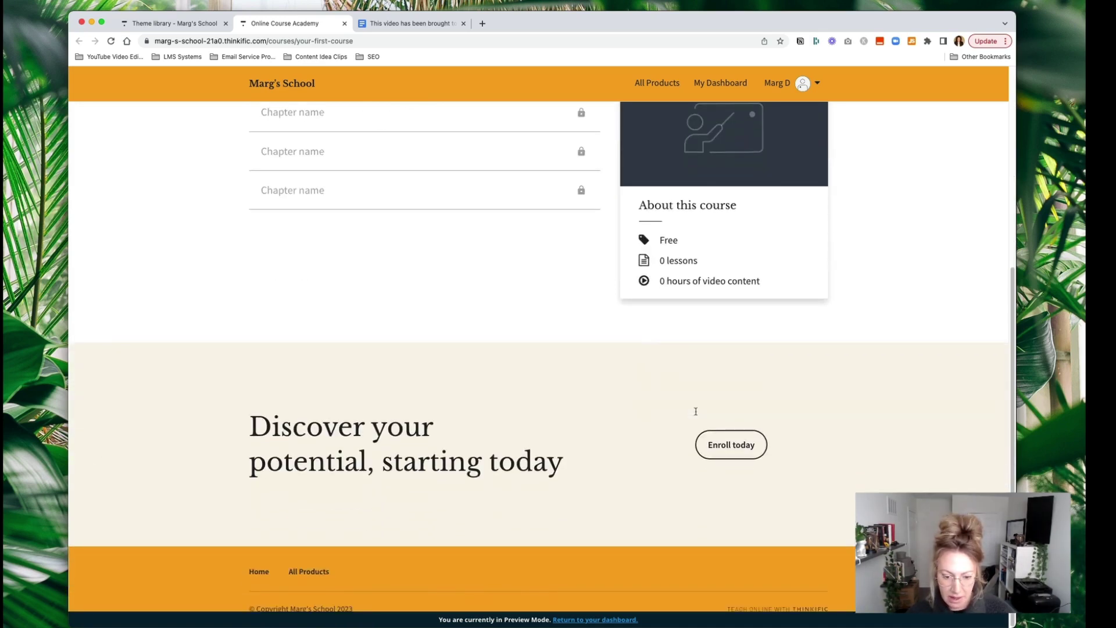
{"action": "scroll", "coordinate": [770, 429], "scroll_direction": "up", "scroll_amount": 7}
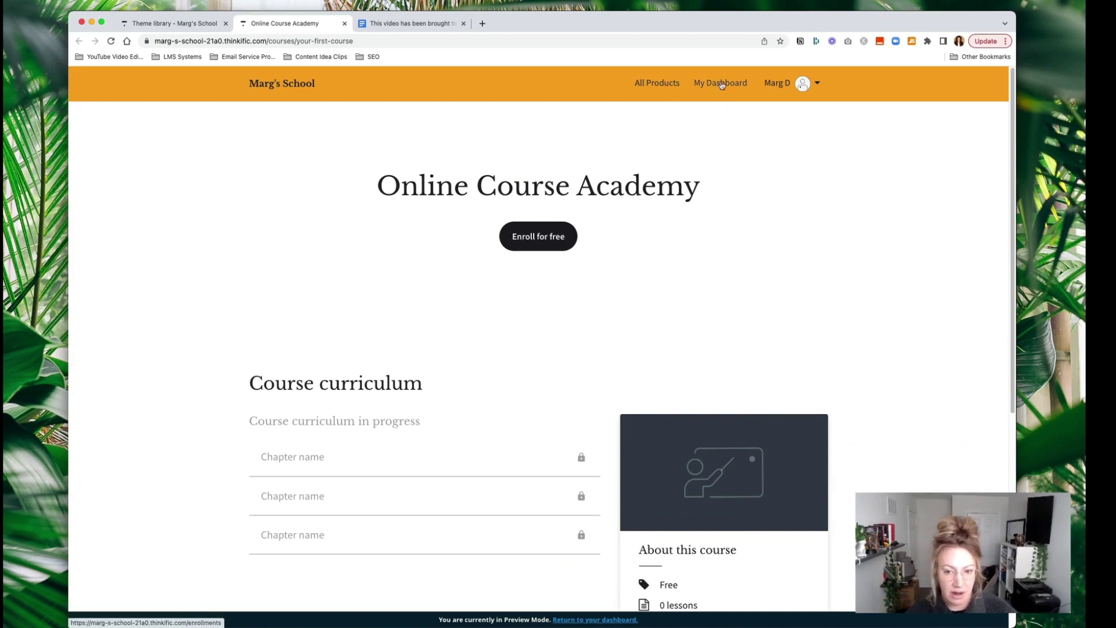
{"action": "scroll", "coordinate": [727, 253], "scroll_direction": "down", "scroll_amount": 4}
{"action": "scroll", "coordinate": [727, 253], "scroll_direction": "up", "scroll_amount": 4}
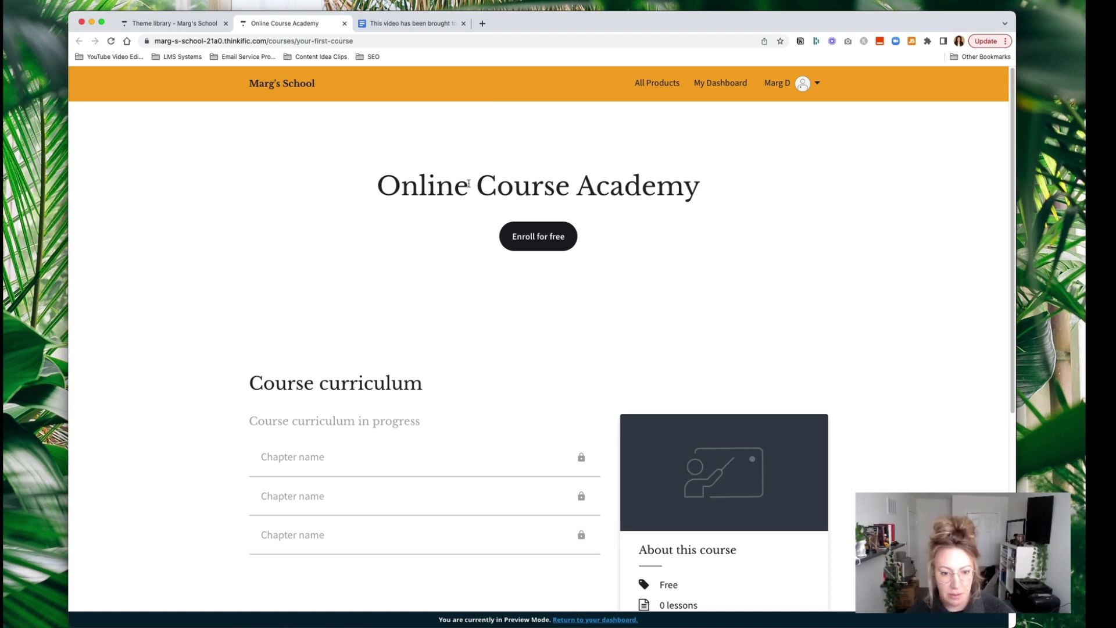
Return to the theme library and check the Part 1 setup checklist for the next setup task
{"action": "left_click", "coordinate": [172, 24]}
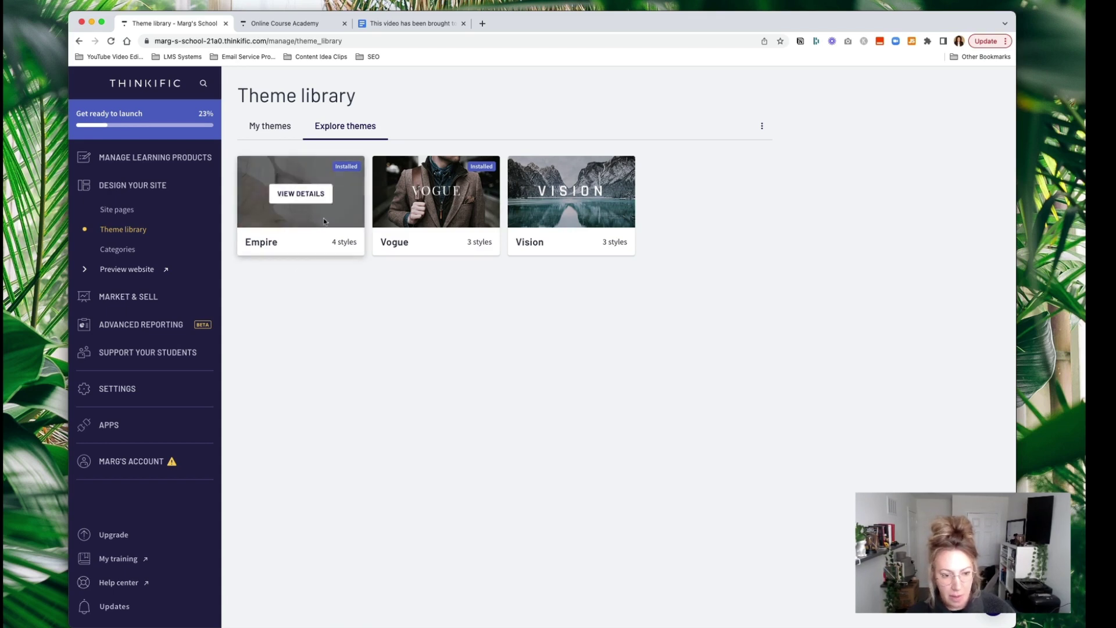
{"action": "mouse_move", "coordinate": [575, 234]}
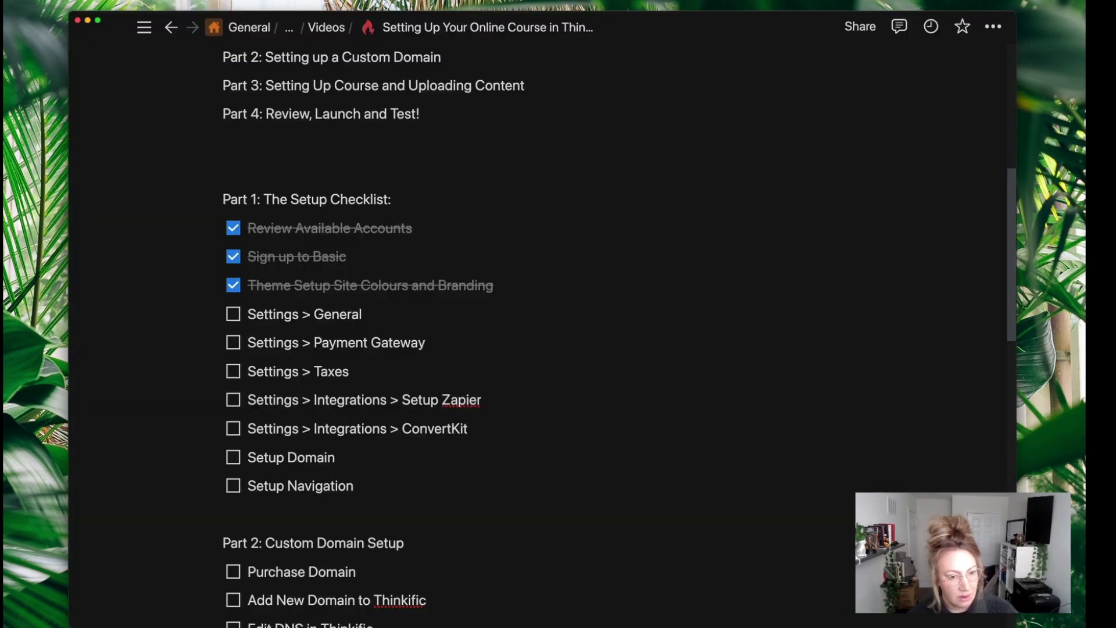
{"action": "key", "text": "super+Tab"}
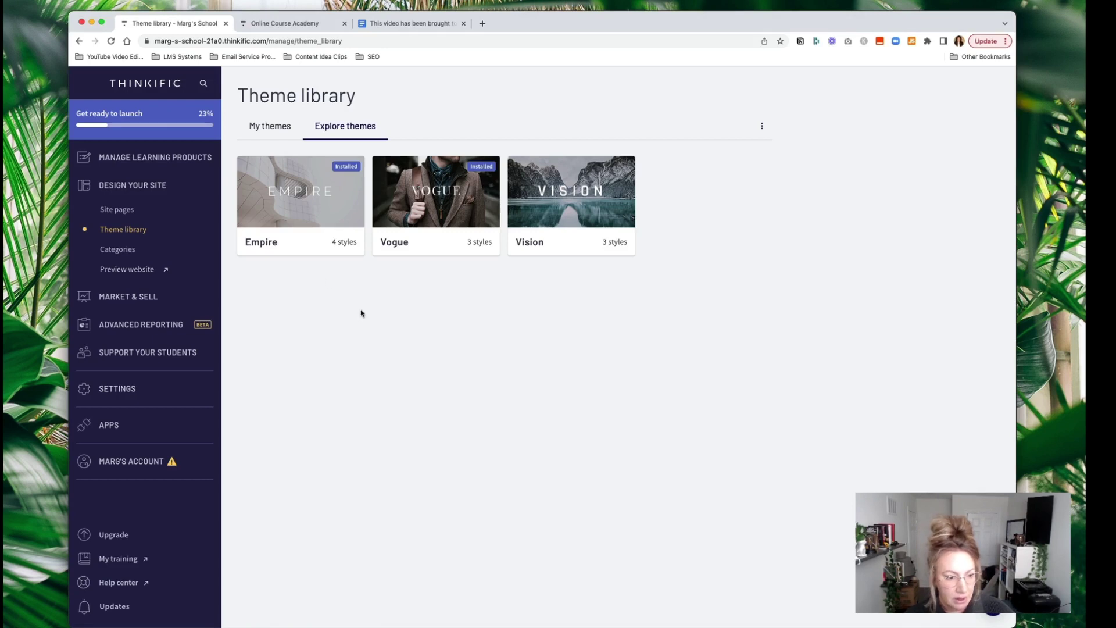
{"action": "left_click", "coordinate": [144, 210]}
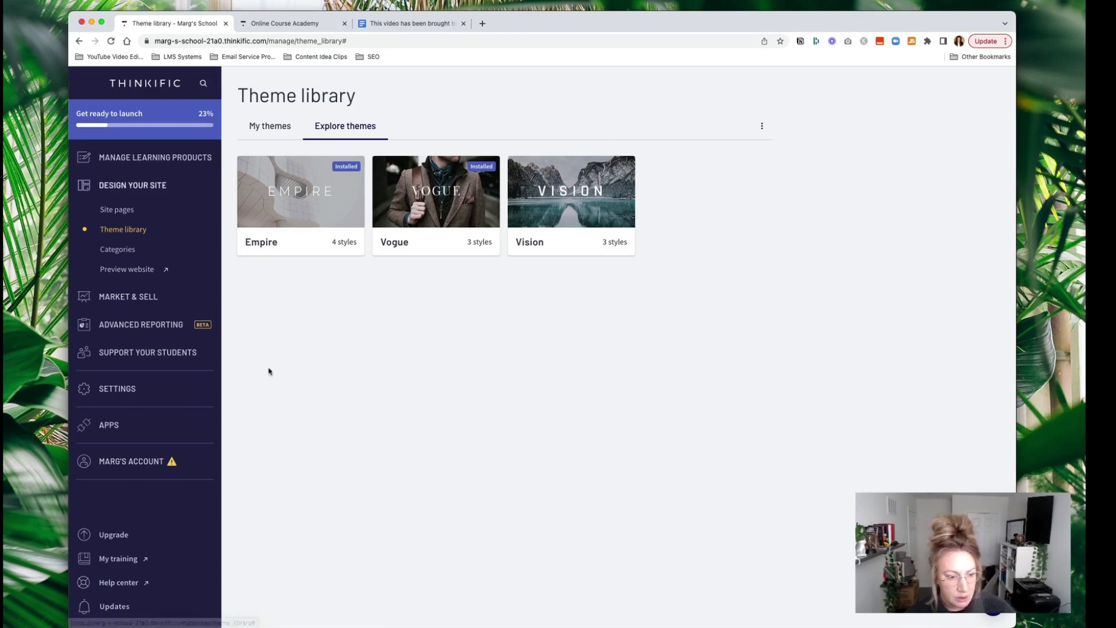
Open the school's settings and look over the site details, emails, URL, SSL certificate and Thinkific branding sections
{"action": "left_click", "coordinate": [122, 389]}
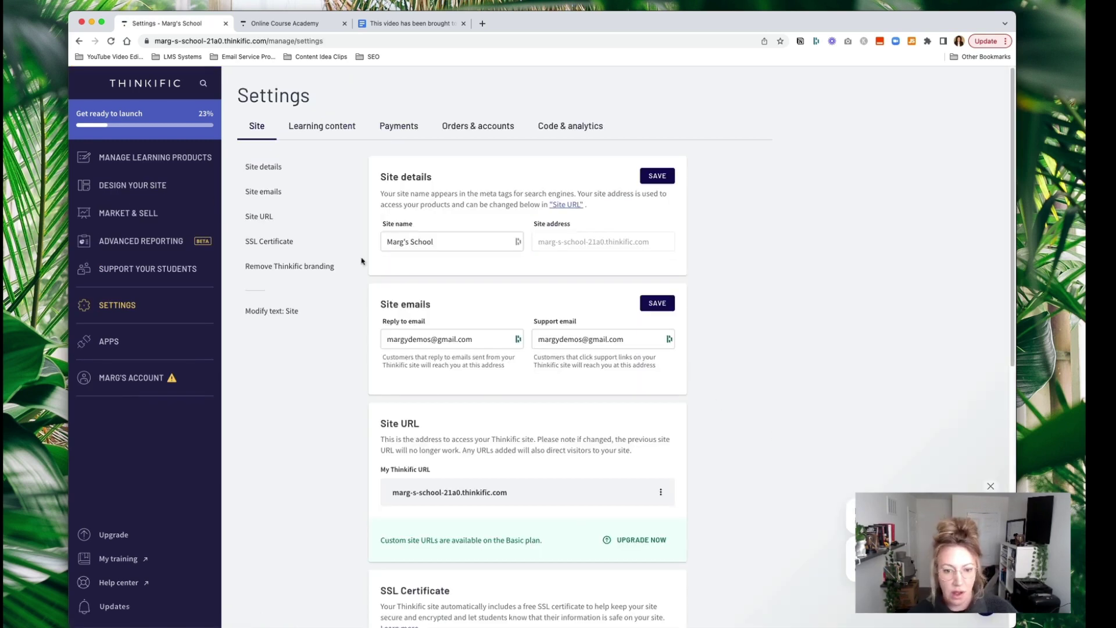
{"action": "left_click", "coordinate": [278, 196]}
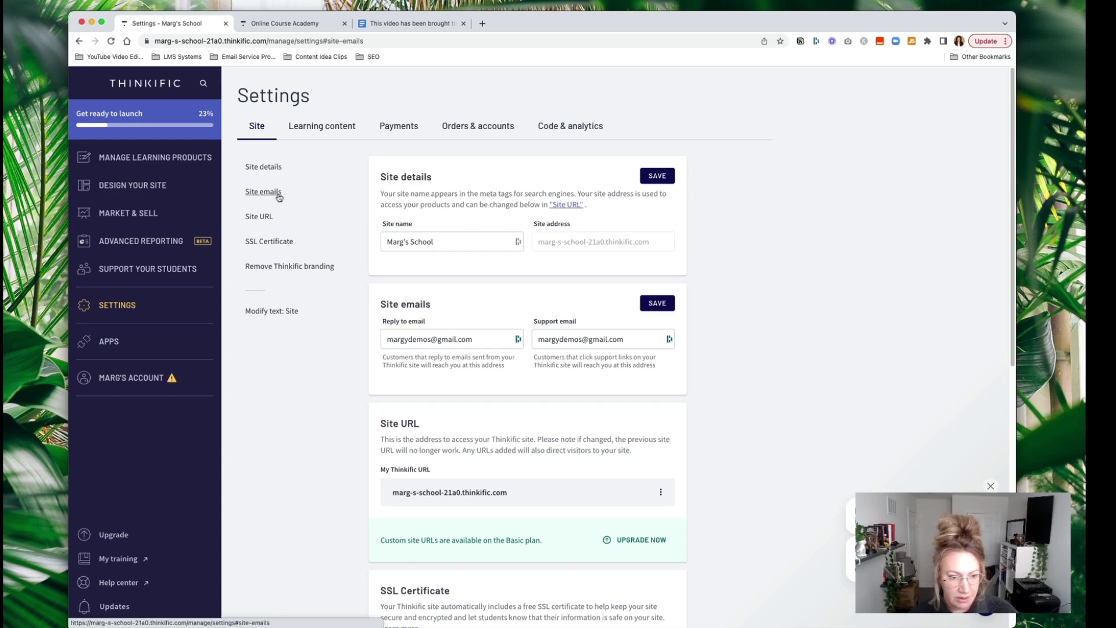
{"action": "left_click", "coordinate": [261, 168]}
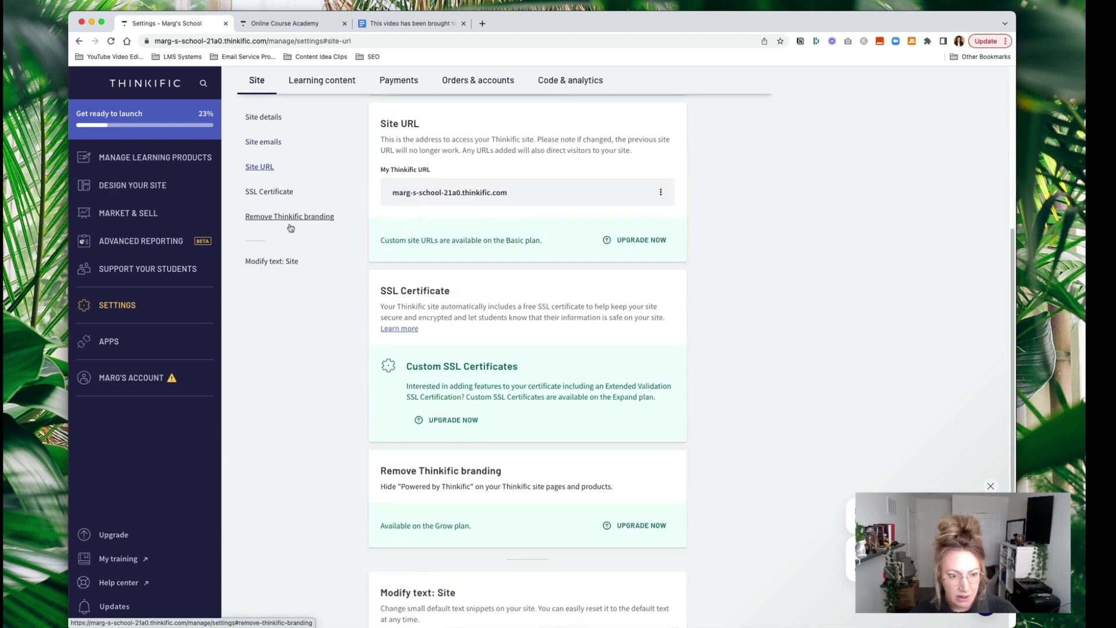
{"action": "scroll", "coordinate": [290, 228], "scroll_direction": "up", "scroll_amount": 5}
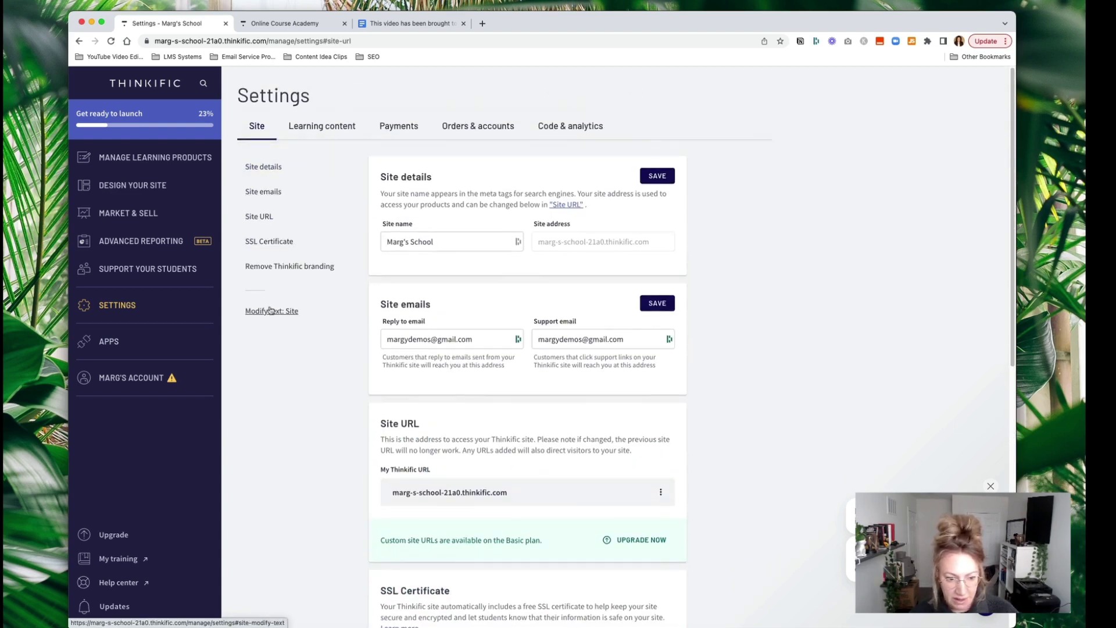
Set the learning content's primary color to turquoise green and save it
{"action": "left_click", "coordinate": [329, 126]}
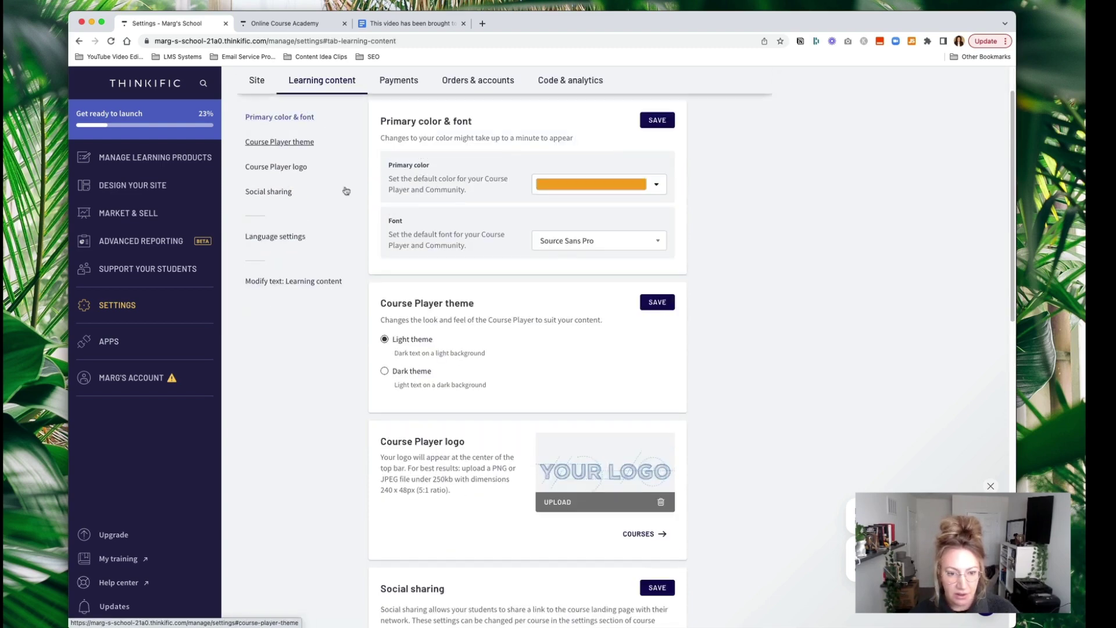
{"action": "scroll", "coordinate": [343, 276], "scroll_direction": "up", "scroll_amount": 2}
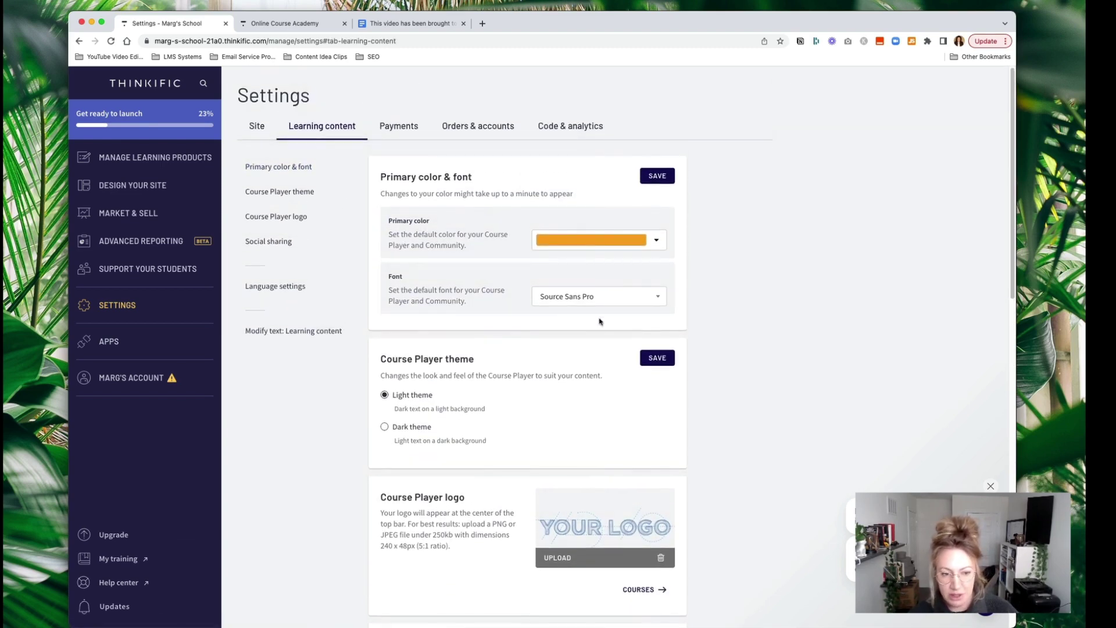
{"action": "left_click", "coordinate": [591, 241]}
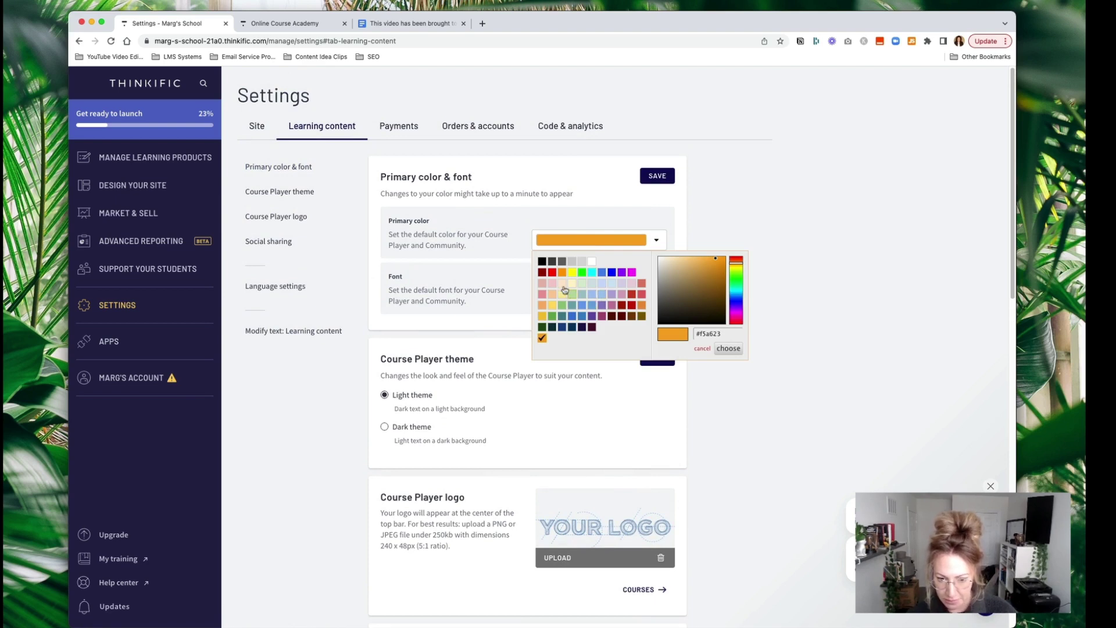
{"action": "left_click", "coordinate": [321, 386]}
{"action": "left_click", "coordinate": [656, 176]}
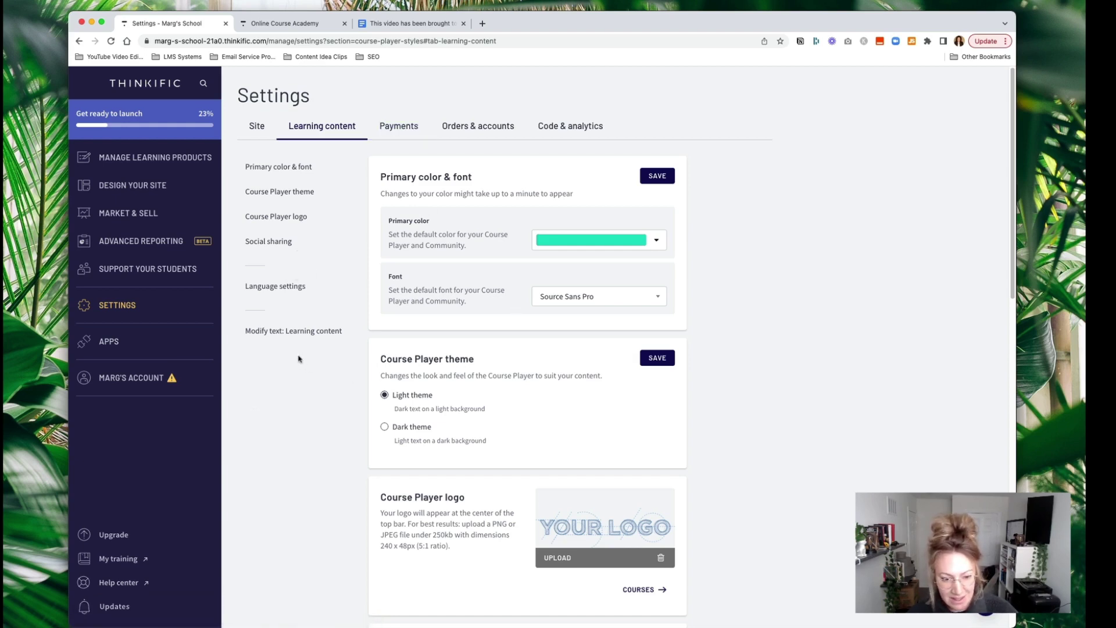
Upload the OCA Online Course Academy logo as the Course Player logo
{"action": "scroll", "coordinate": [513, 372], "scroll_direction": "down", "scroll_amount": 7}
{"action": "scroll", "coordinate": [535, 369], "scroll_direction": "up", "scroll_amount": 5}
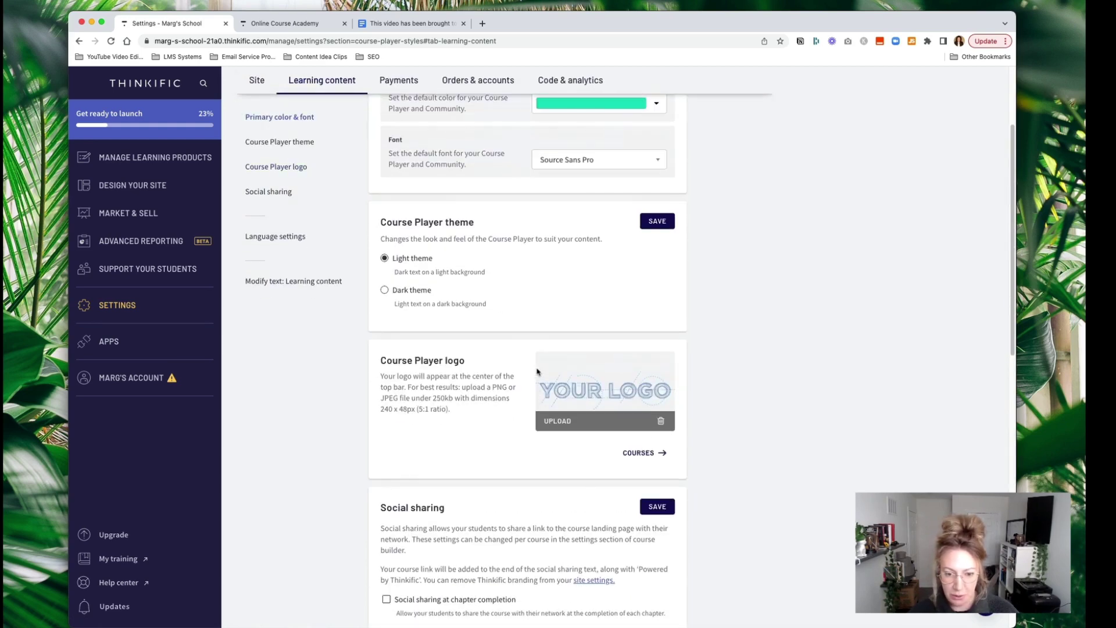
{"action": "left_click", "coordinate": [563, 421]}
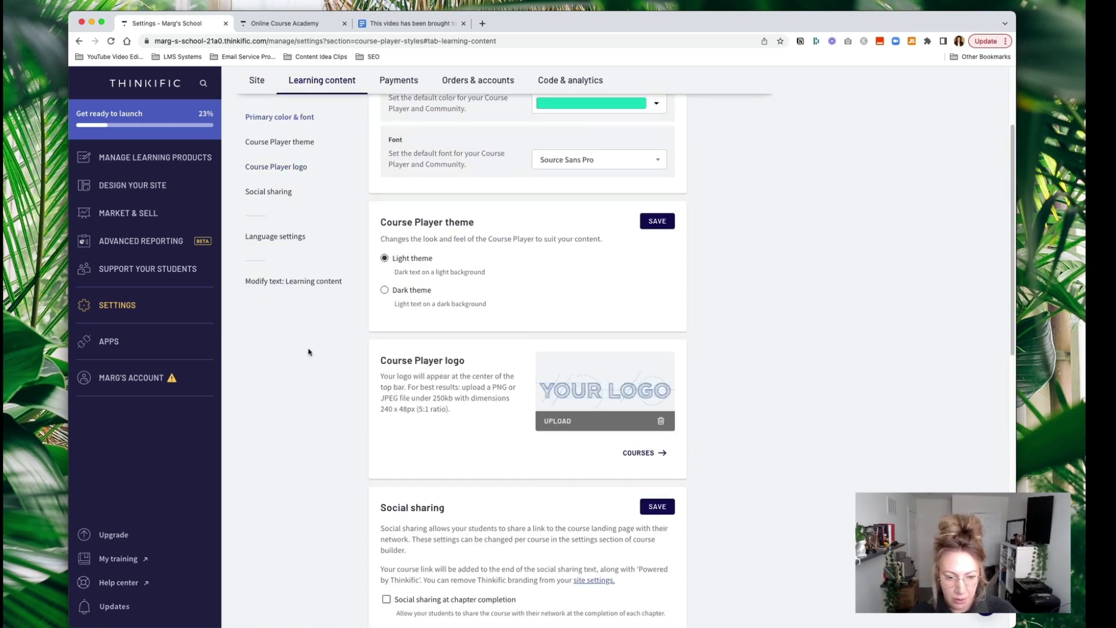
Enable social sharing at course completion, save the learning content settings and open the payment settings
{"action": "scroll", "coordinate": [835, 454], "scroll_direction": "down", "scroll_amount": 3}
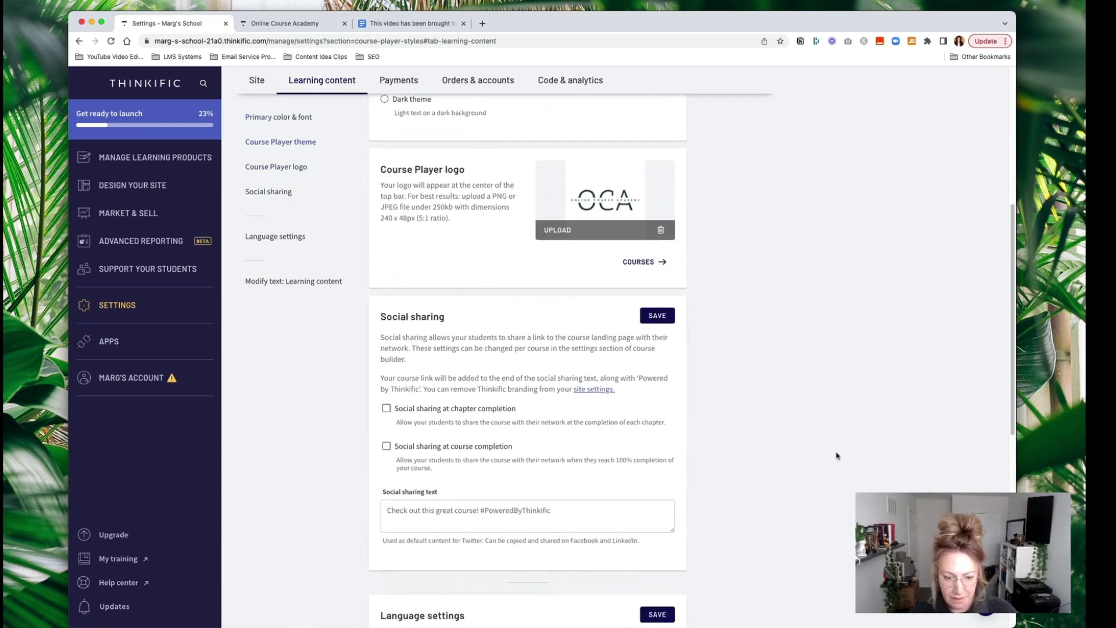
{"action": "left_click", "coordinate": [388, 446]}
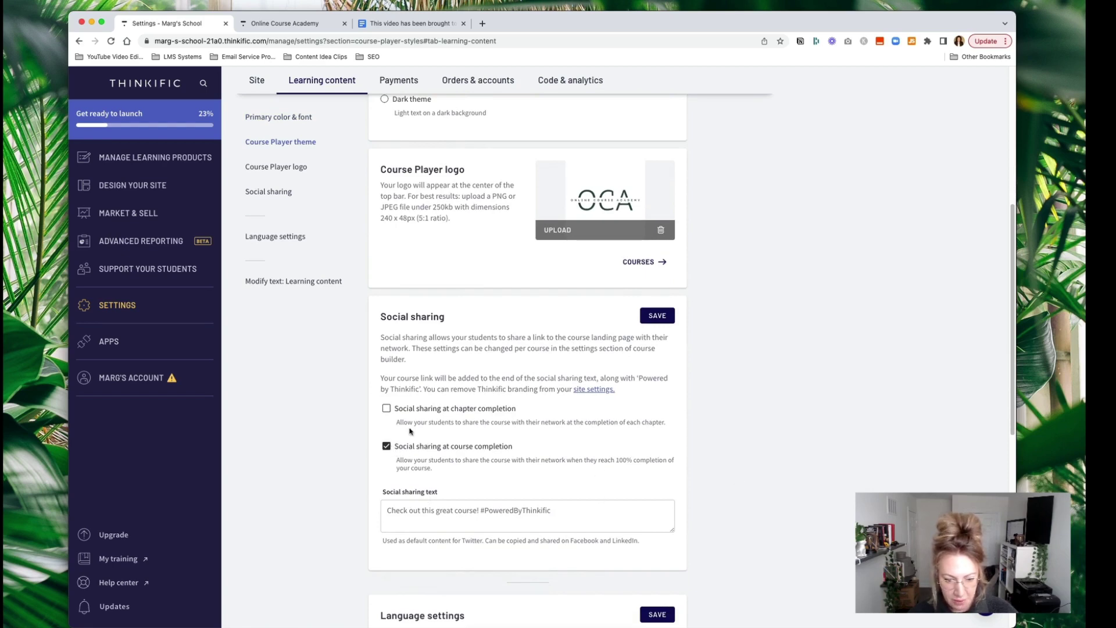
{"action": "scroll", "coordinate": [768, 465], "scroll_direction": "down", "scroll_amount": 7}
{"action": "scroll", "coordinate": [773, 457], "scroll_direction": "up", "scroll_amount": 15}
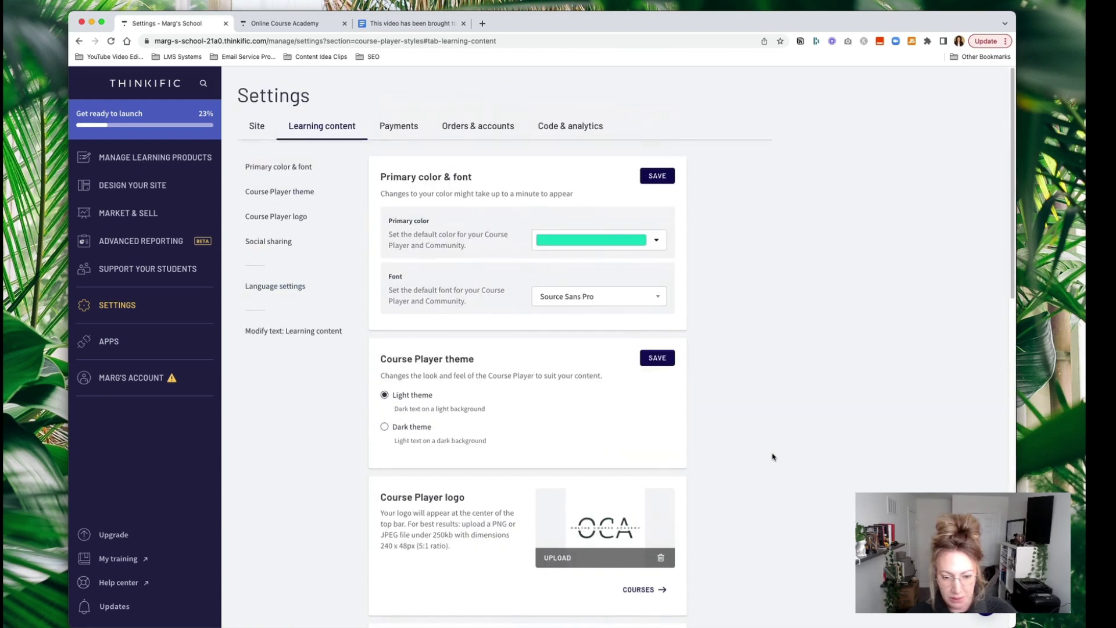
{"action": "left_click", "coordinate": [658, 176]}
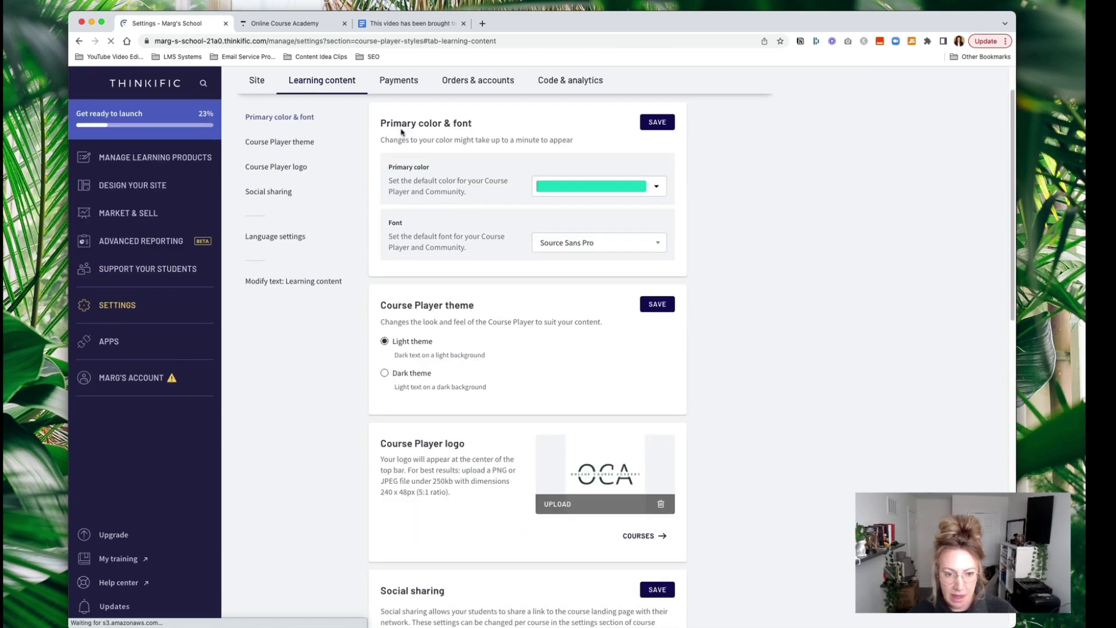
{"action": "left_click", "coordinate": [399, 125]}
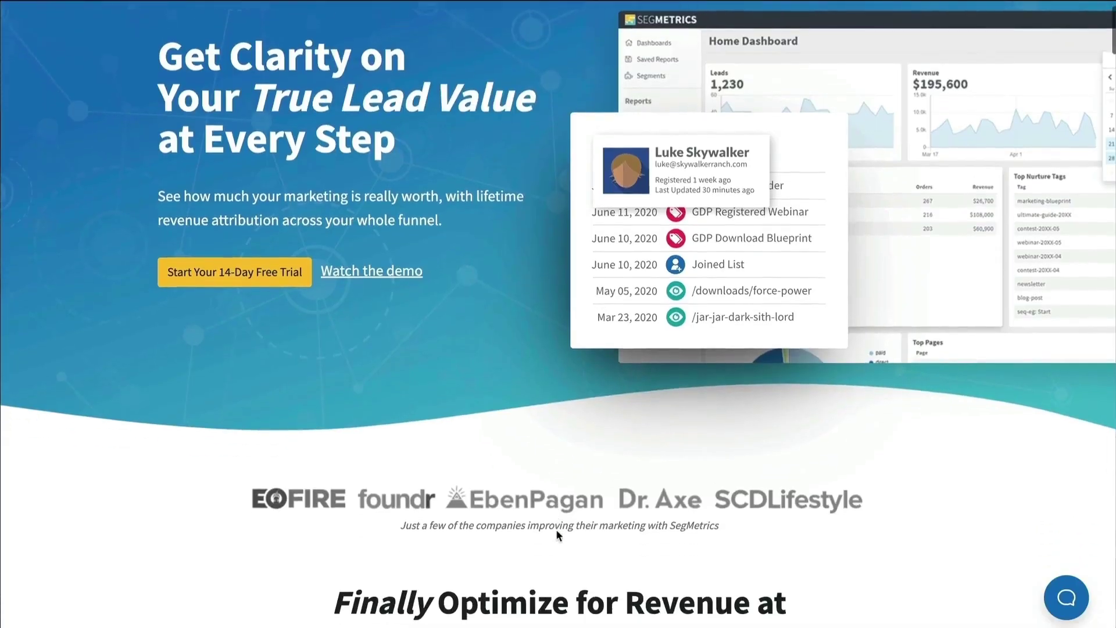
Examine the SegMetrics website's homepage, covering marketing funnel ROI, lifetime attribution and revenue accuracy
{"action": "scroll", "coordinate": [556, 529], "scroll_direction": "down", "scroll_amount": 5}
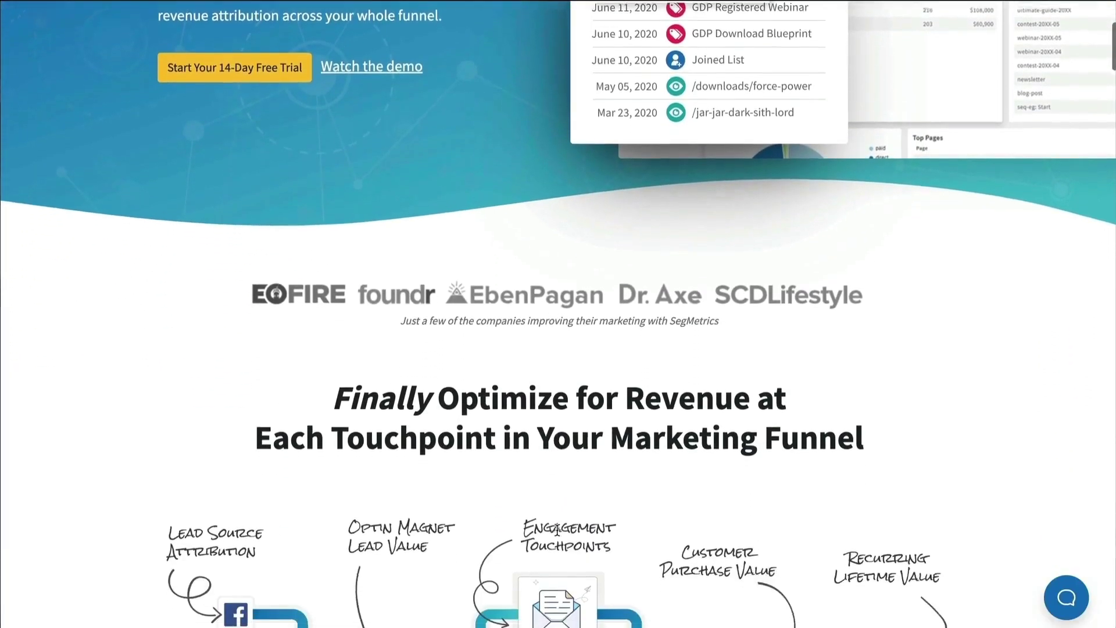
{"action": "scroll", "coordinate": [557, 529], "scroll_direction": "down", "scroll_amount": 4}
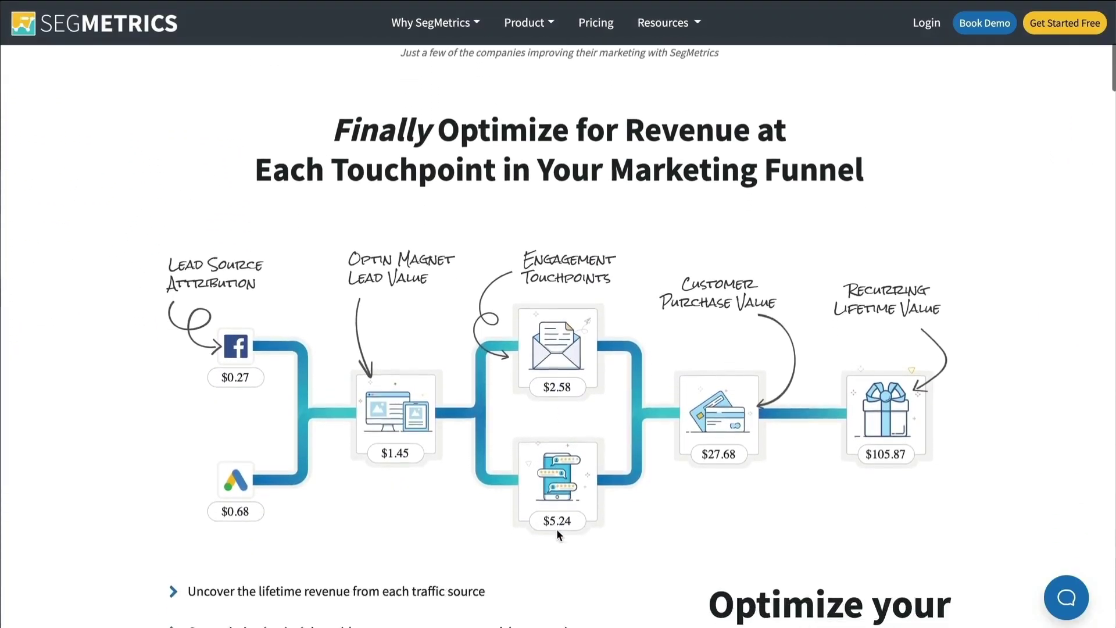
{"action": "scroll", "coordinate": [556, 529], "scroll_direction": "down", "scroll_amount": 4}
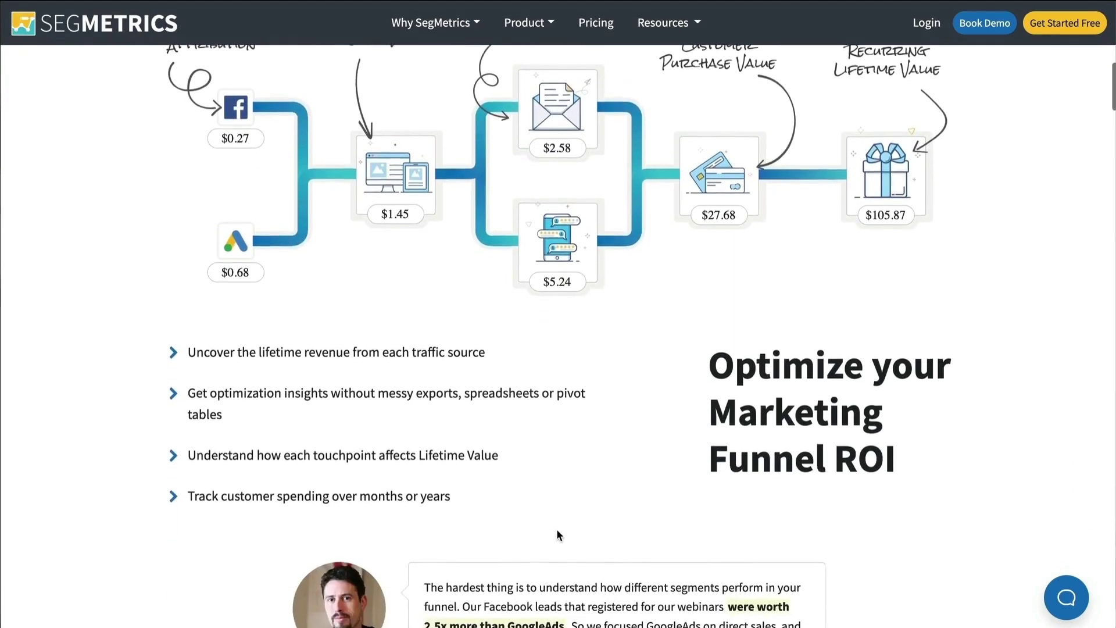
{"action": "scroll", "coordinate": [557, 530], "scroll_direction": "down", "scroll_amount": 6}
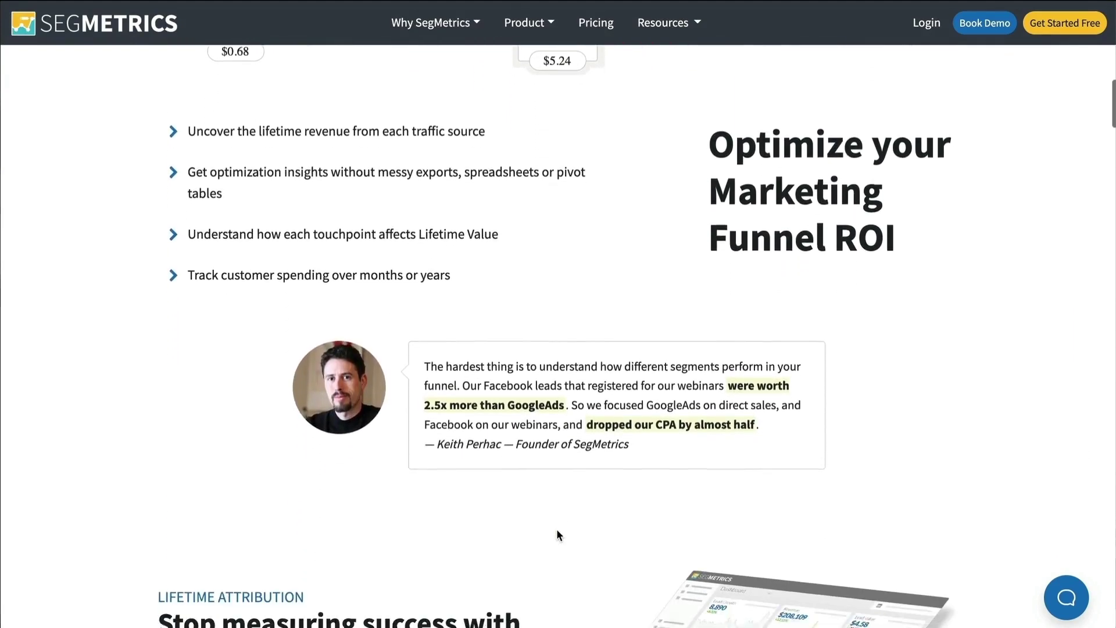
{"action": "scroll", "coordinate": [556, 534], "scroll_direction": "down", "scroll_amount": 5}
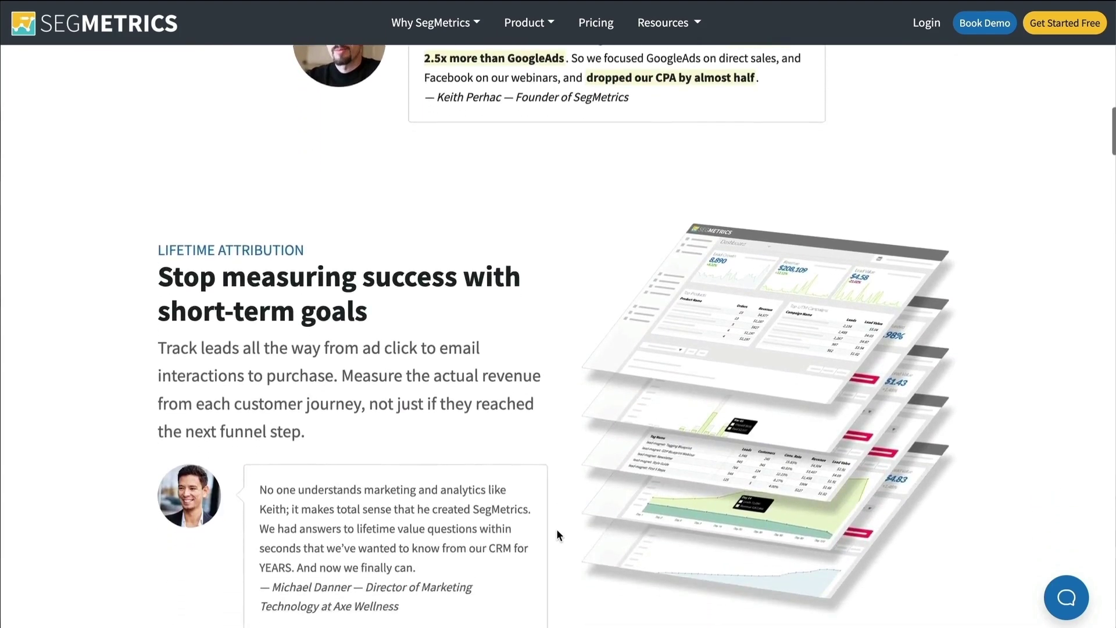
{"action": "scroll", "coordinate": [556, 534], "scroll_direction": "down", "scroll_amount": 5}
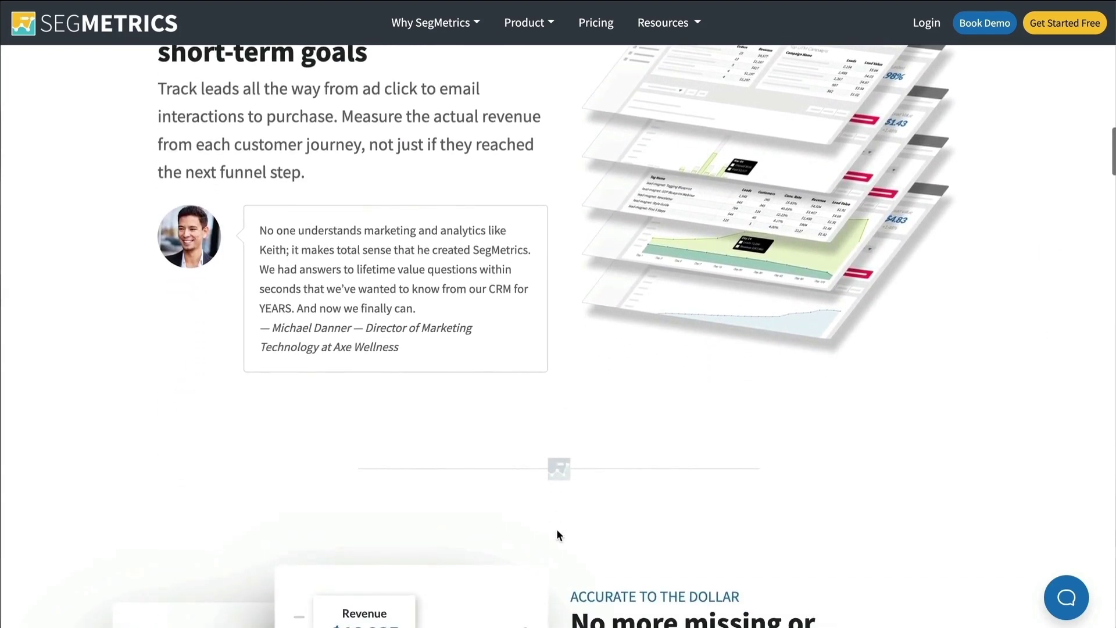
{"action": "scroll", "coordinate": [556, 530], "scroll_direction": "down", "scroll_amount": 7}
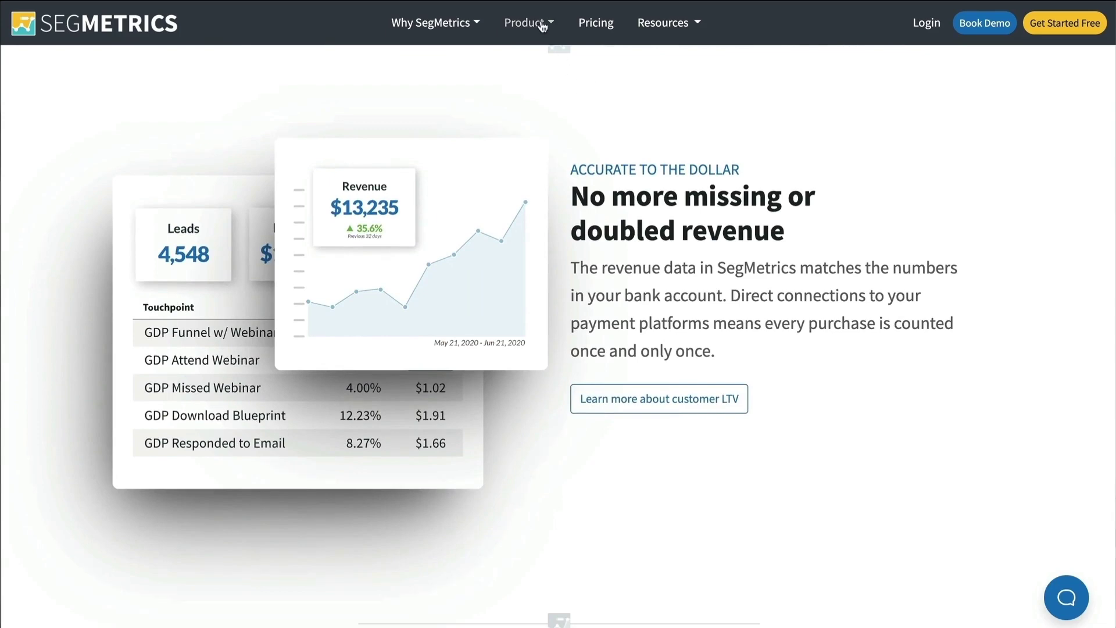
Open the SegMetrics integrations page and browse its full list of supported marketing tools
{"action": "left_click", "coordinate": [541, 23]}
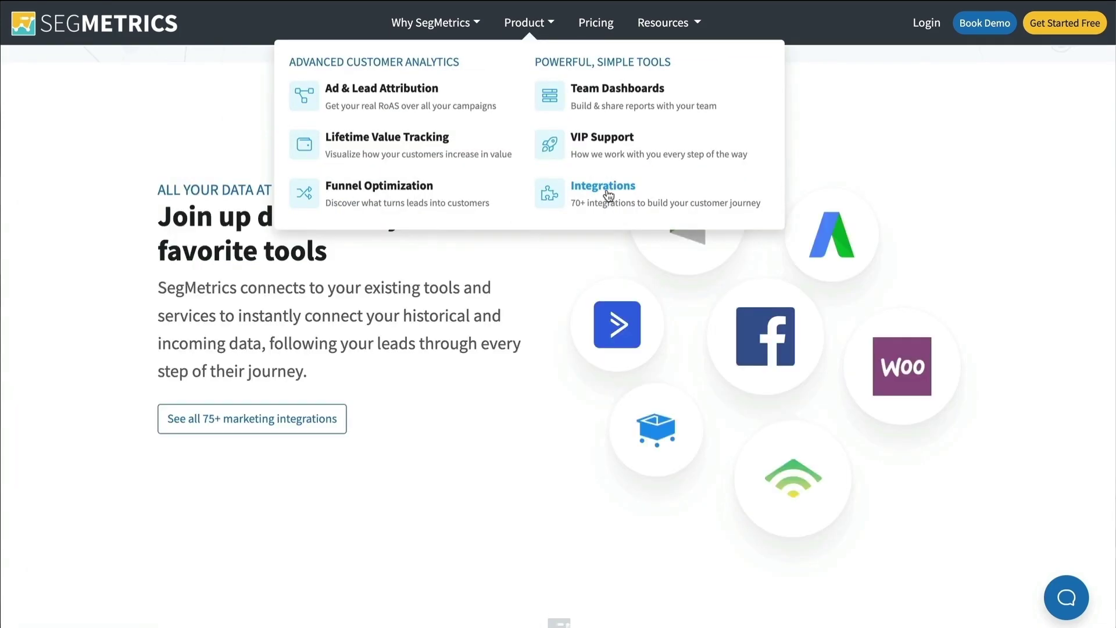
{"action": "left_click", "coordinate": [604, 187]}
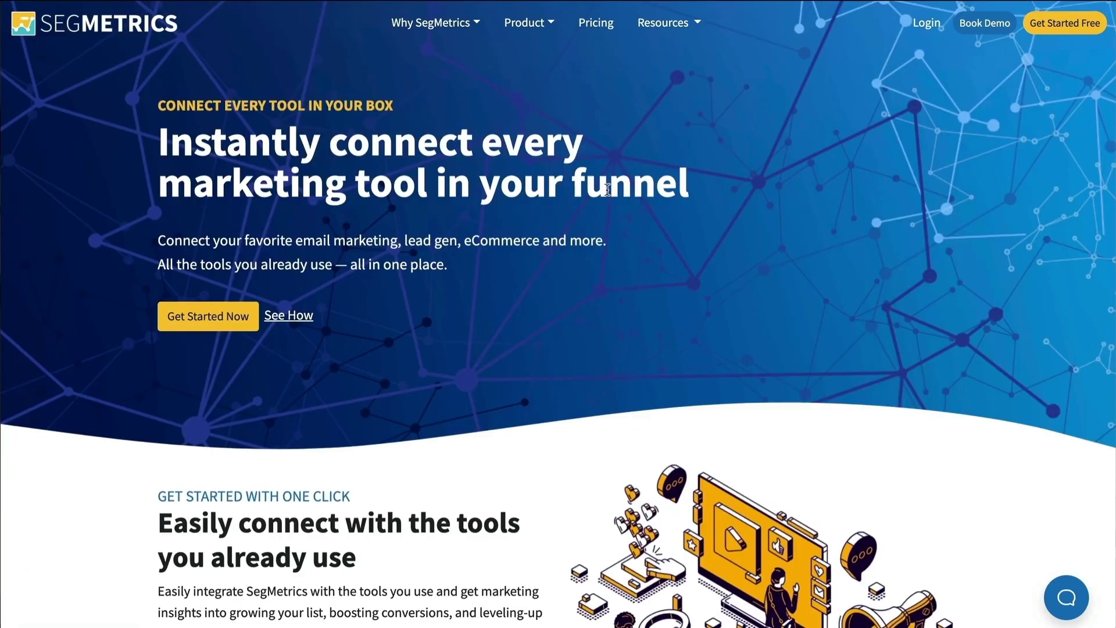
{"action": "scroll", "coordinate": [700, 366], "scroll_direction": "down", "scroll_amount": 5}
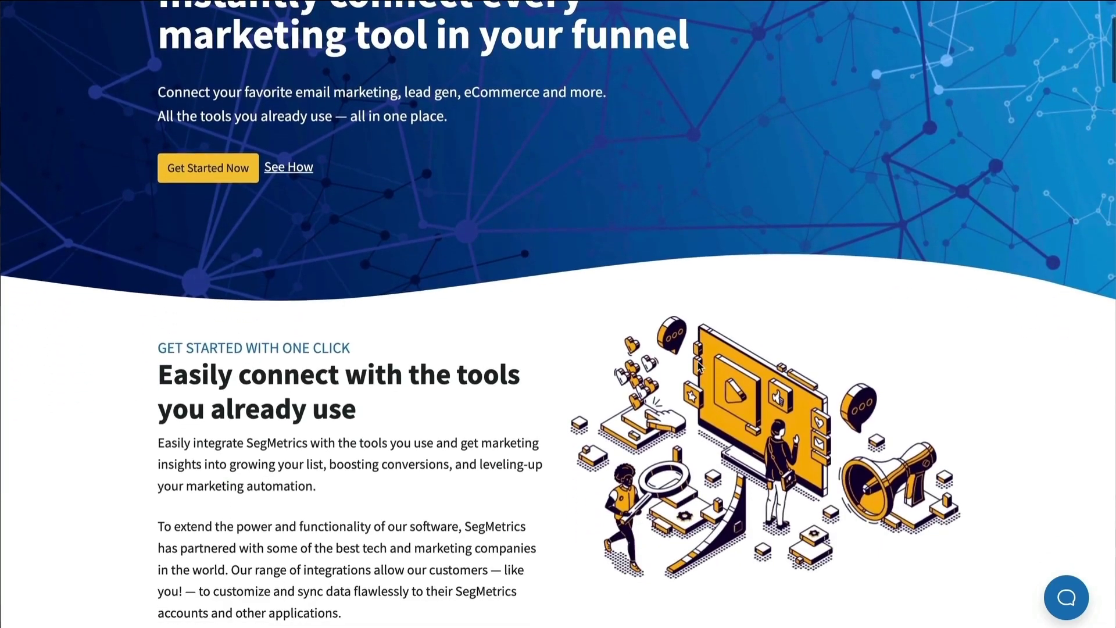
{"action": "scroll", "coordinate": [700, 366], "scroll_direction": "down", "scroll_amount": 5}
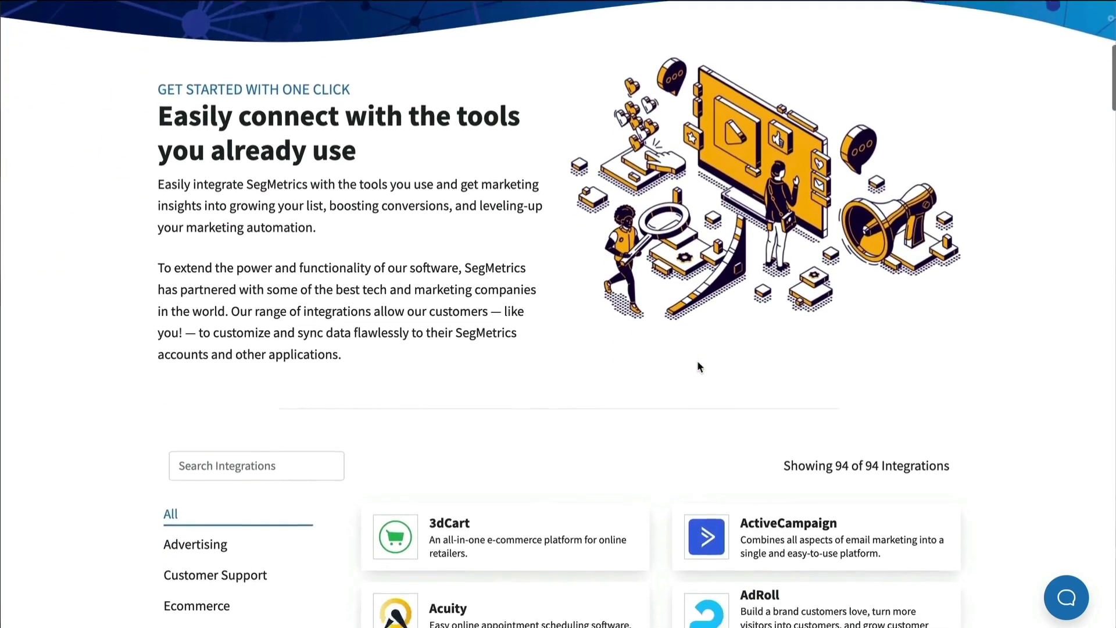
{"action": "scroll", "coordinate": [698, 366], "scroll_direction": "down", "scroll_amount": 3}
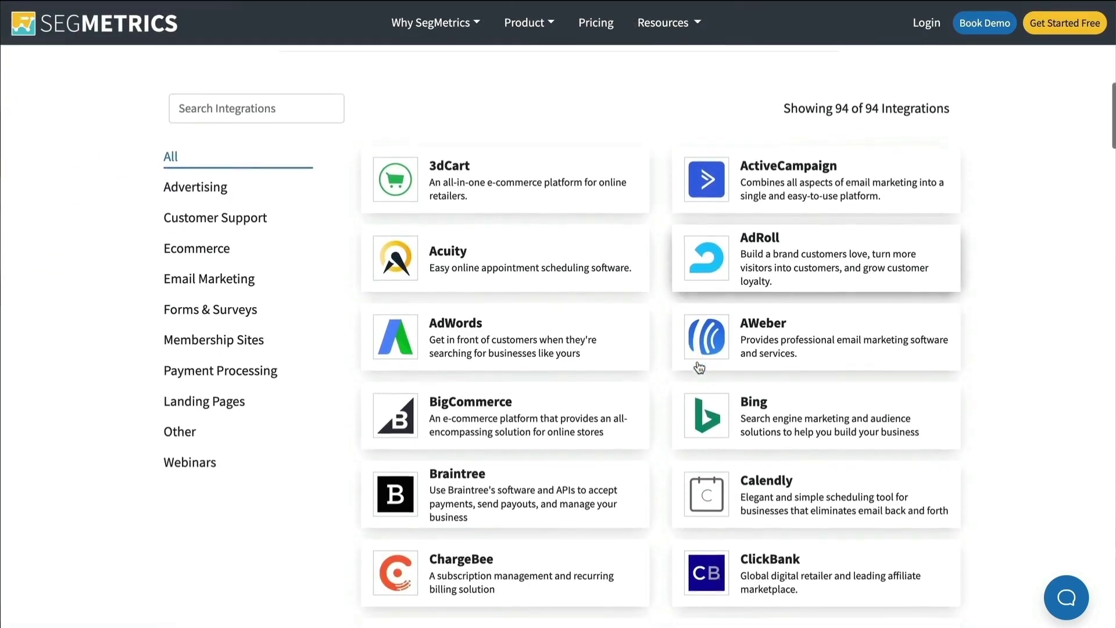
{"action": "scroll", "coordinate": [981, 322], "scroll_direction": "down", "scroll_amount": 2}
{"action": "scroll", "coordinate": [982, 323], "scroll_direction": "down", "scroll_amount": 5}
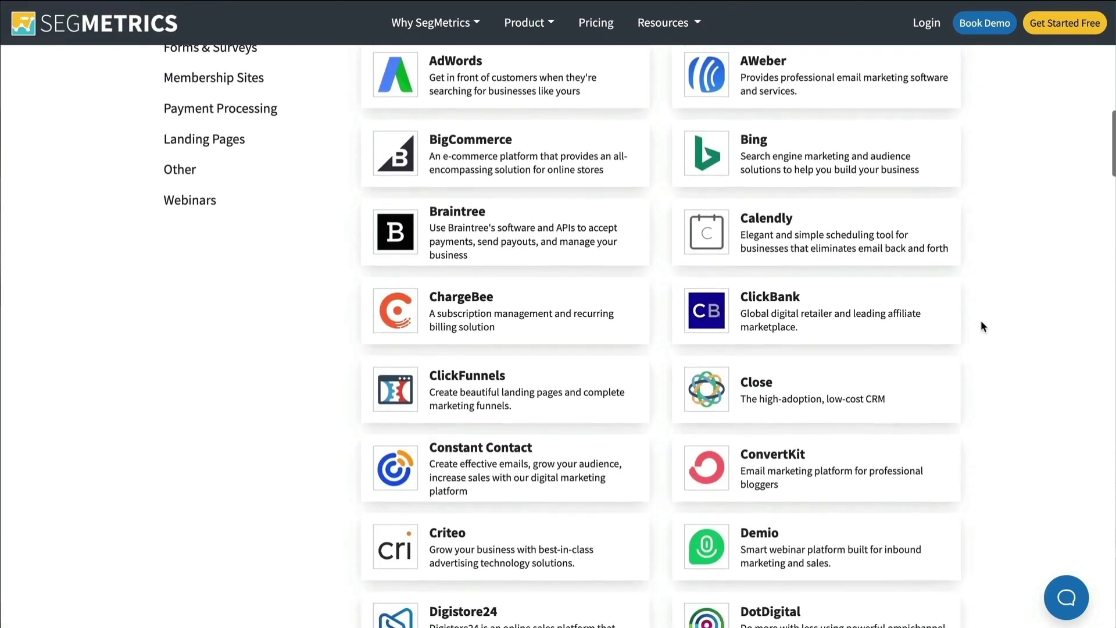
{"action": "scroll", "coordinate": [981, 322], "scroll_direction": "down", "scroll_amount": 6}
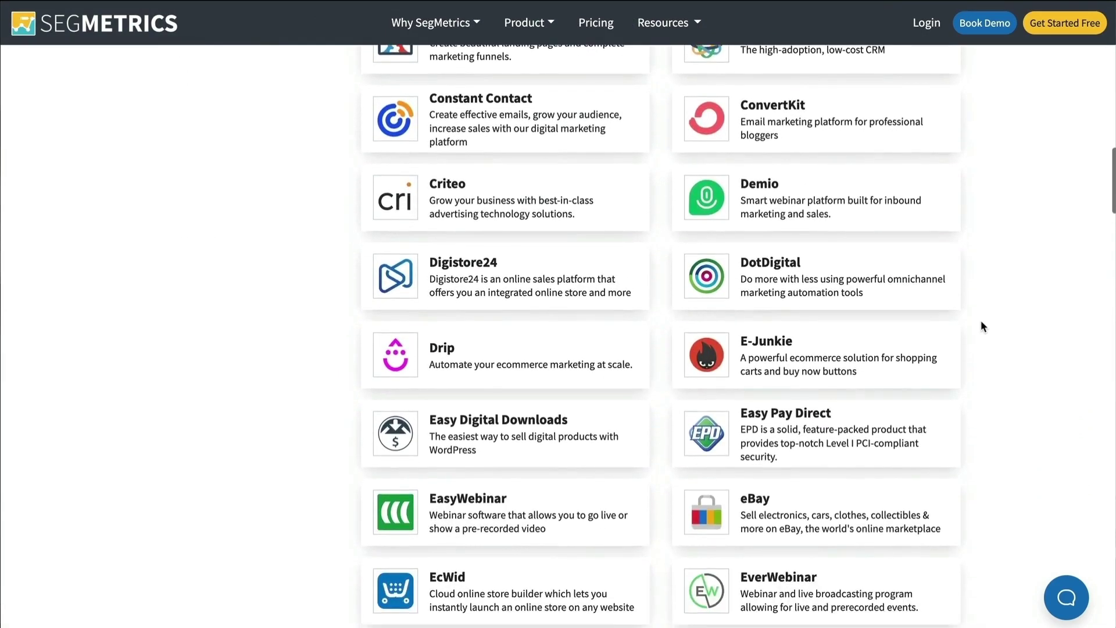
{"action": "scroll", "coordinate": [981, 323], "scroll_direction": "down", "scroll_amount": 7}
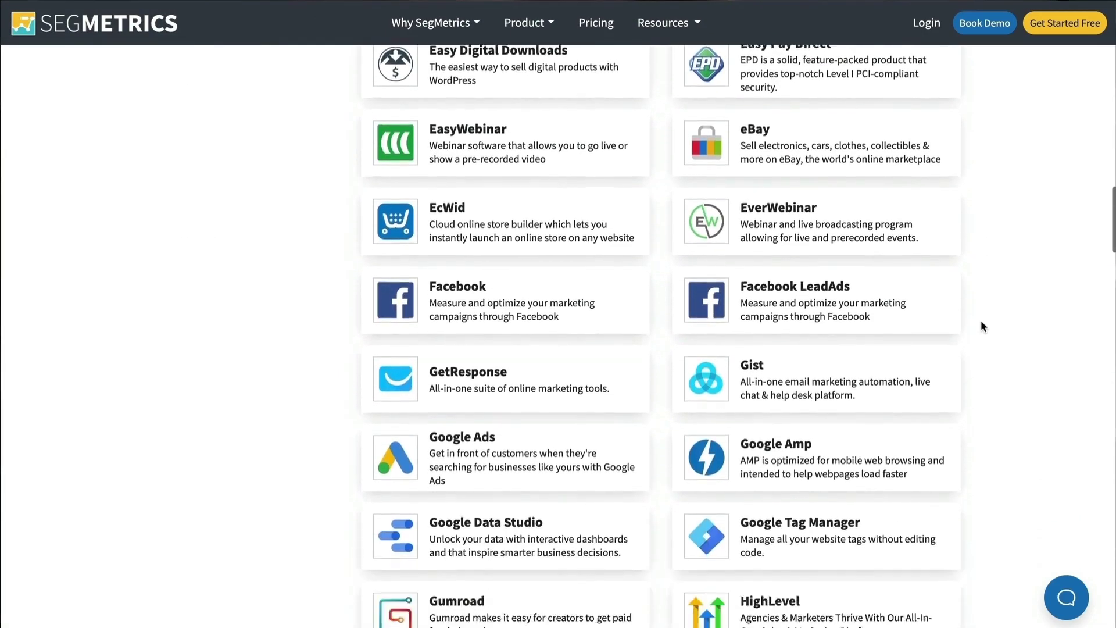
{"action": "scroll", "coordinate": [981, 327], "scroll_direction": "down", "scroll_amount": 6}
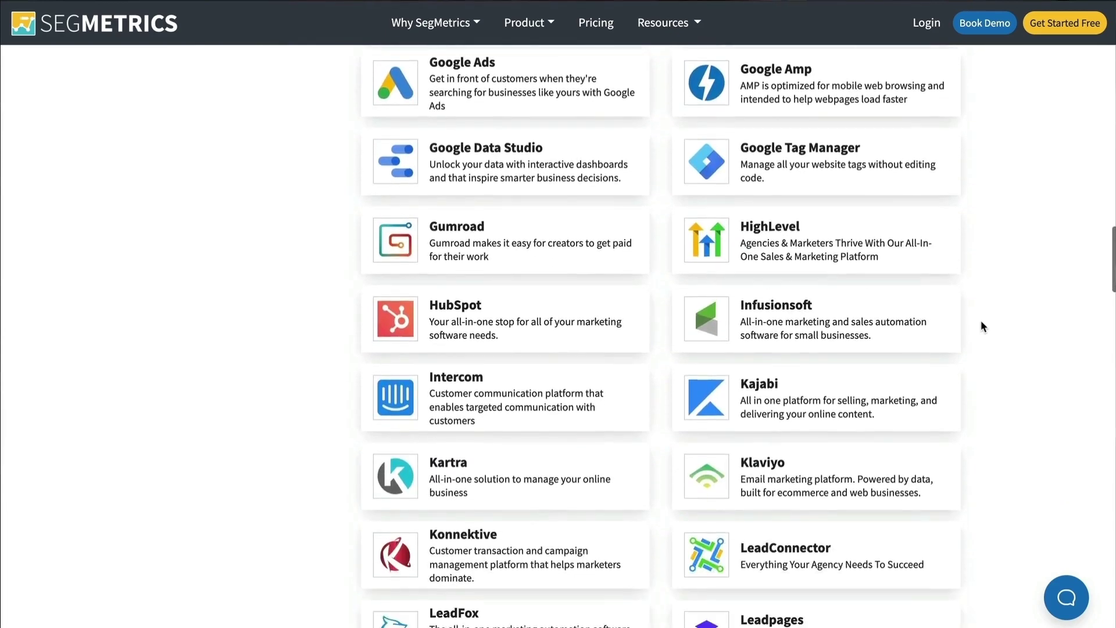
Browse further down the SegMetrics integrations list, through the CRM, email, membership, advertising and payment tools
{"action": "scroll", "coordinate": [983, 326], "scroll_direction": "down", "scroll_amount": 5}
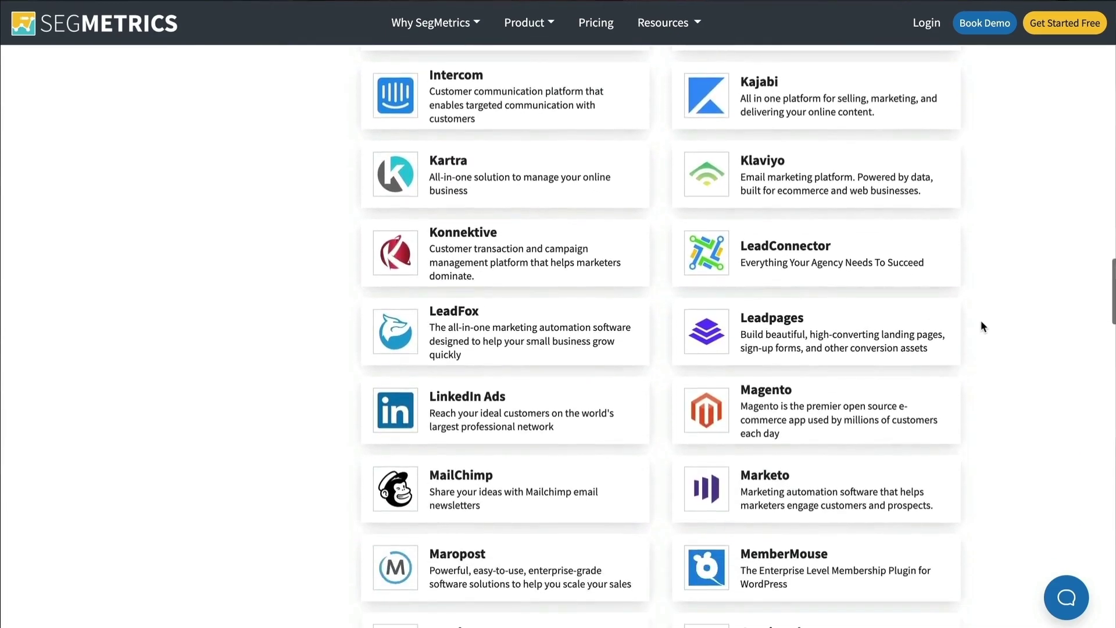
{"action": "scroll", "coordinate": [981, 327], "scroll_direction": "down", "scroll_amount": 7}
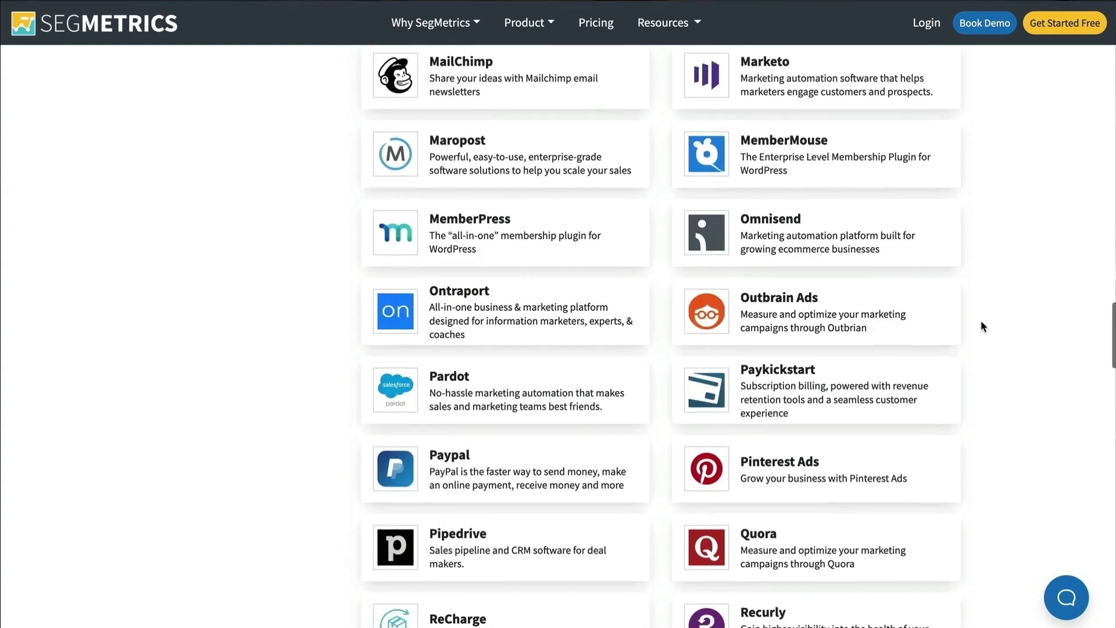
{"action": "scroll", "coordinate": [982, 326], "scroll_direction": "down", "scroll_amount": 8}
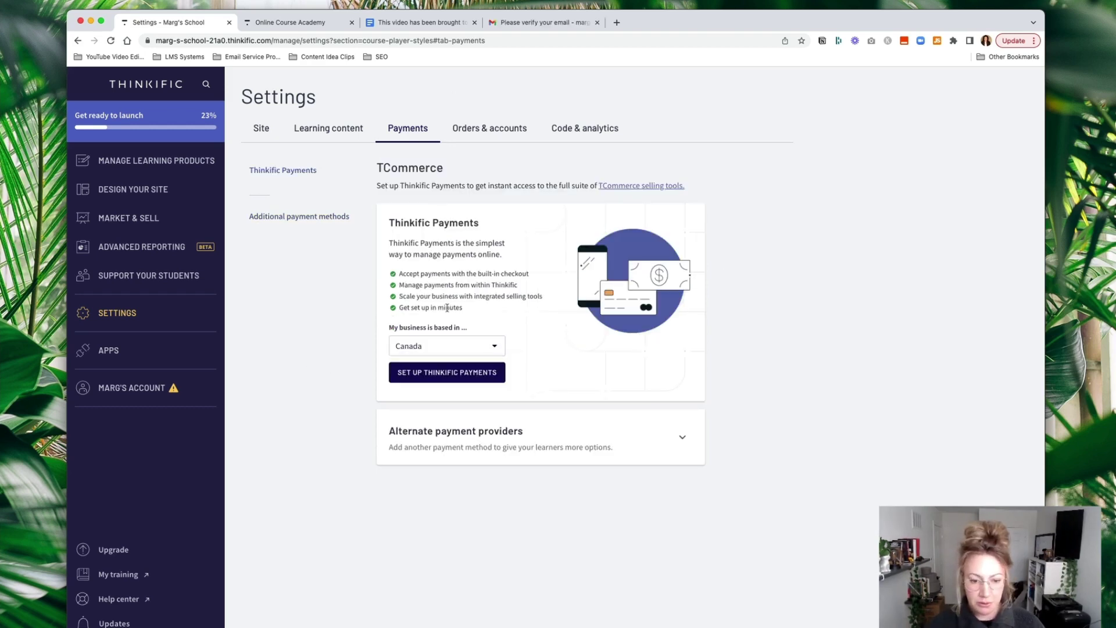
Set up Thinkific Payments for a business based in Canada, with Individual or sole proprietorship as the business type
{"action": "left_click", "coordinate": [465, 374]}
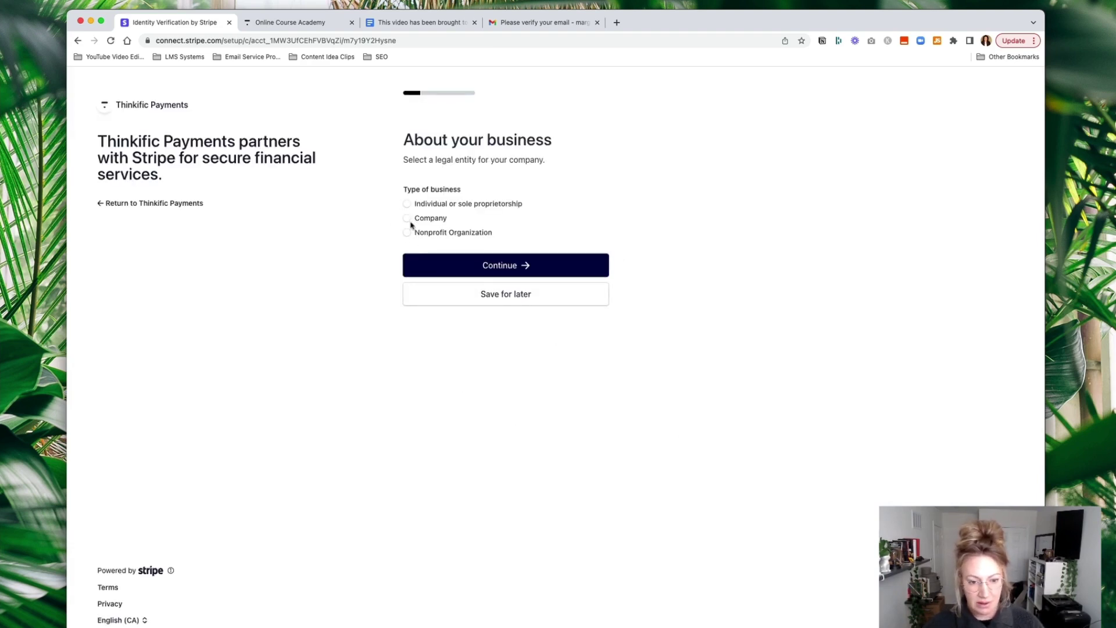
{"action": "left_click", "coordinate": [407, 204]}
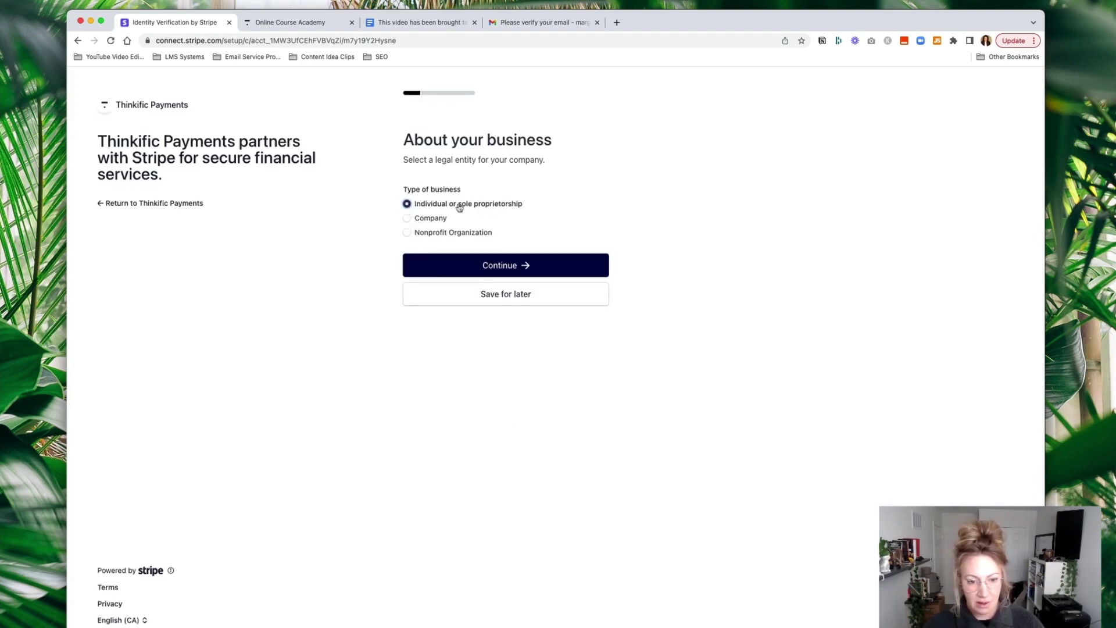
{"action": "left_click", "coordinate": [496, 264]}
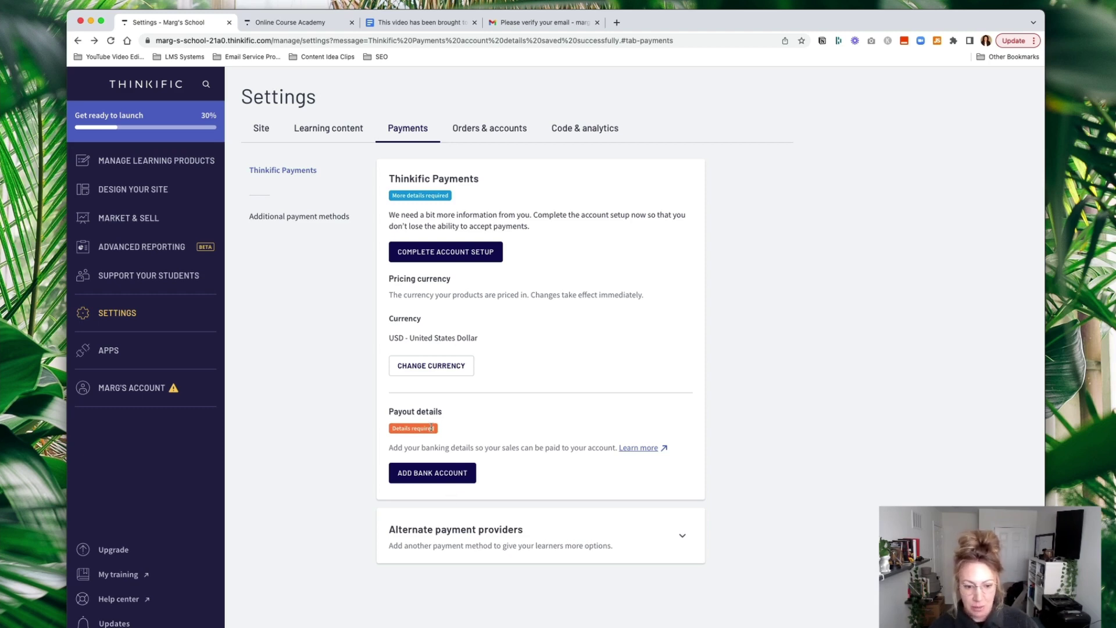
View the payout bank account form without filling it in, and examine the PayPal fields under the alternate payment providers
{"action": "left_click", "coordinate": [449, 480]}
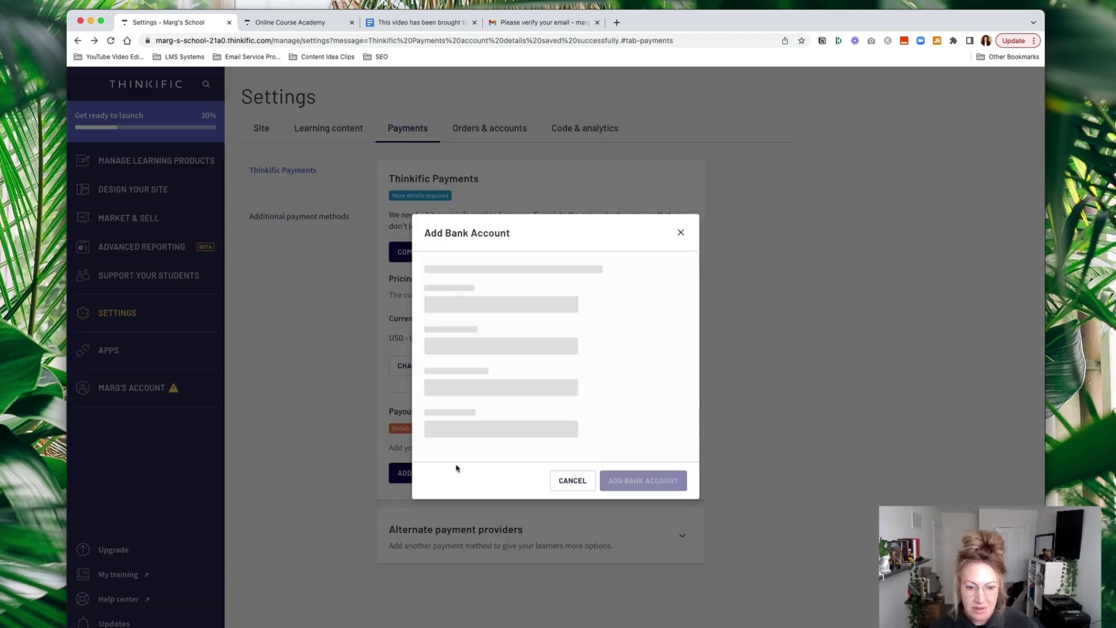
{"action": "left_click", "coordinate": [680, 230]}
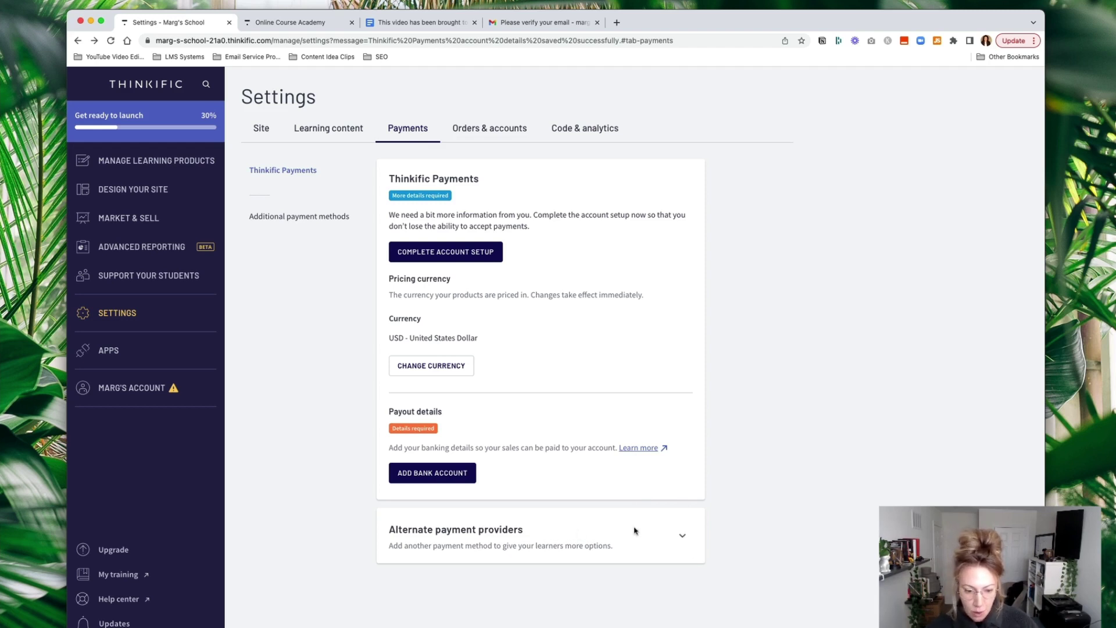
{"action": "left_click", "coordinate": [681, 535]}
{"action": "scroll", "coordinate": [653, 453], "scroll_direction": "down", "scroll_amount": 3}
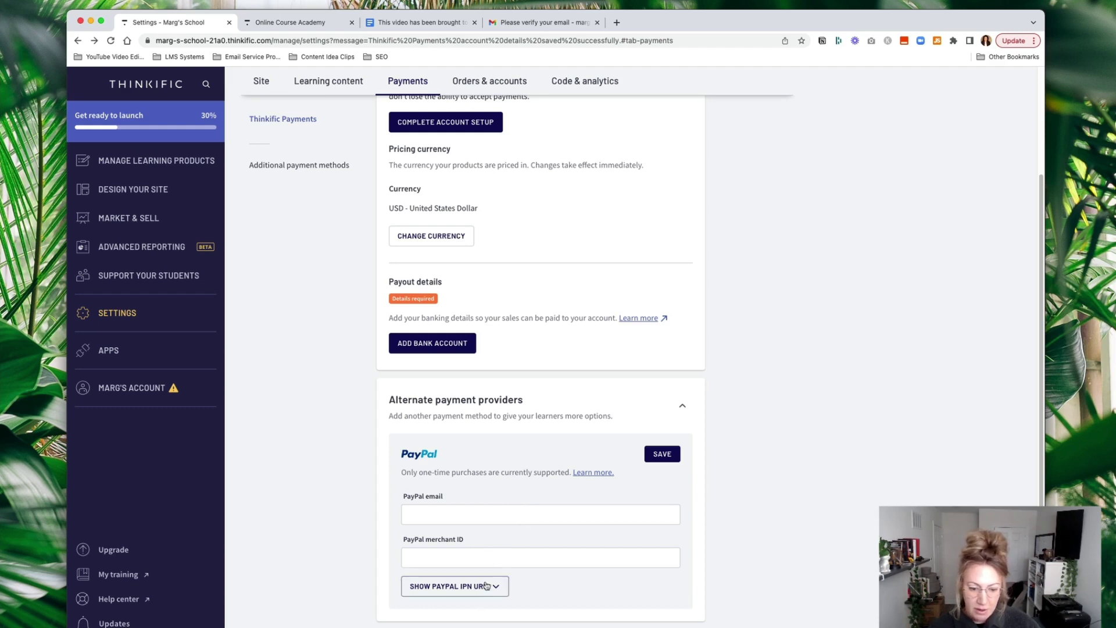
{"action": "scroll", "coordinate": [615, 436], "scroll_direction": "up", "scroll_amount": 4}
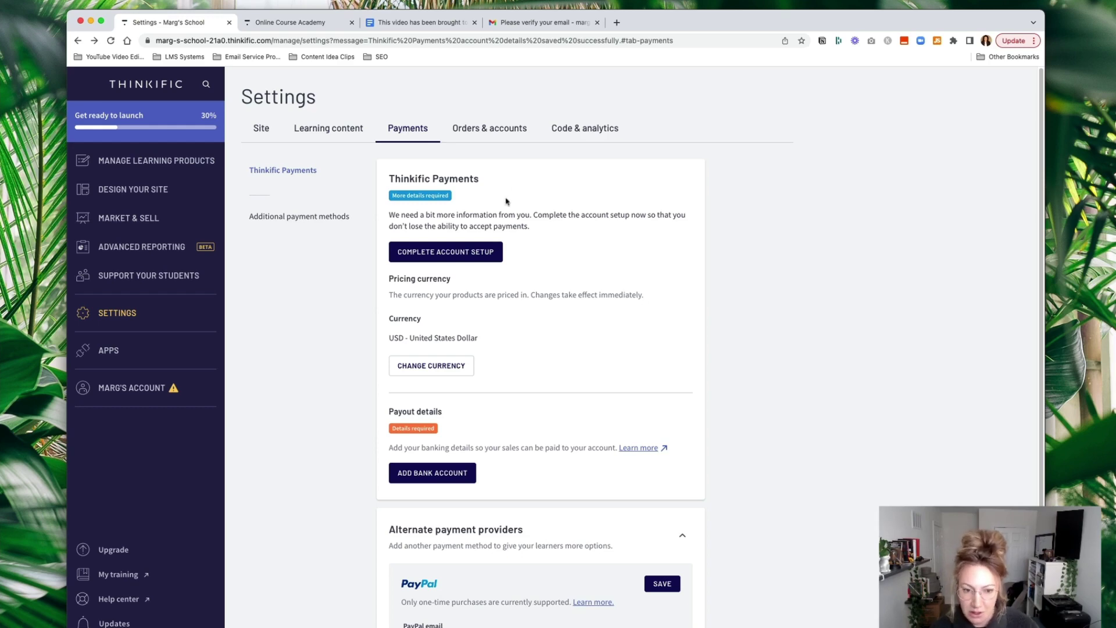
Review the orders and accounts settings, covering social login, terms and conditions, custom sign up fields and order setup
{"action": "left_click", "coordinate": [502, 128]}
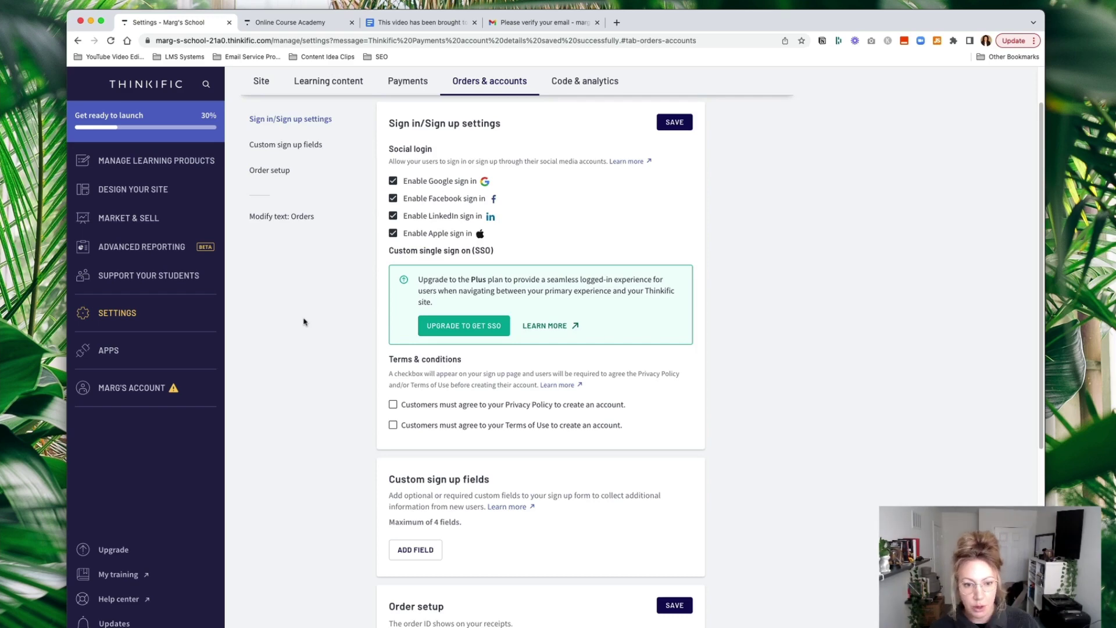
{"action": "scroll", "coordinate": [592, 388], "scroll_direction": "down", "scroll_amount": 2}
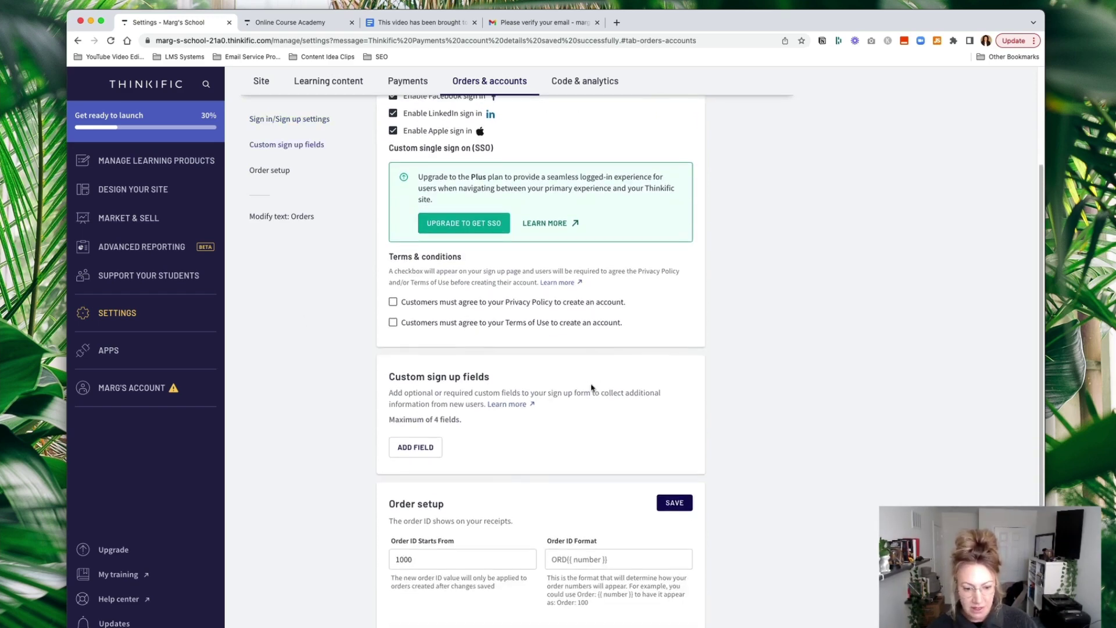
{"action": "scroll", "coordinate": [591, 388], "scroll_direction": "down", "scroll_amount": 3}
{"action": "scroll", "coordinate": [586, 495], "scroll_direction": "down", "scroll_amount": 1}
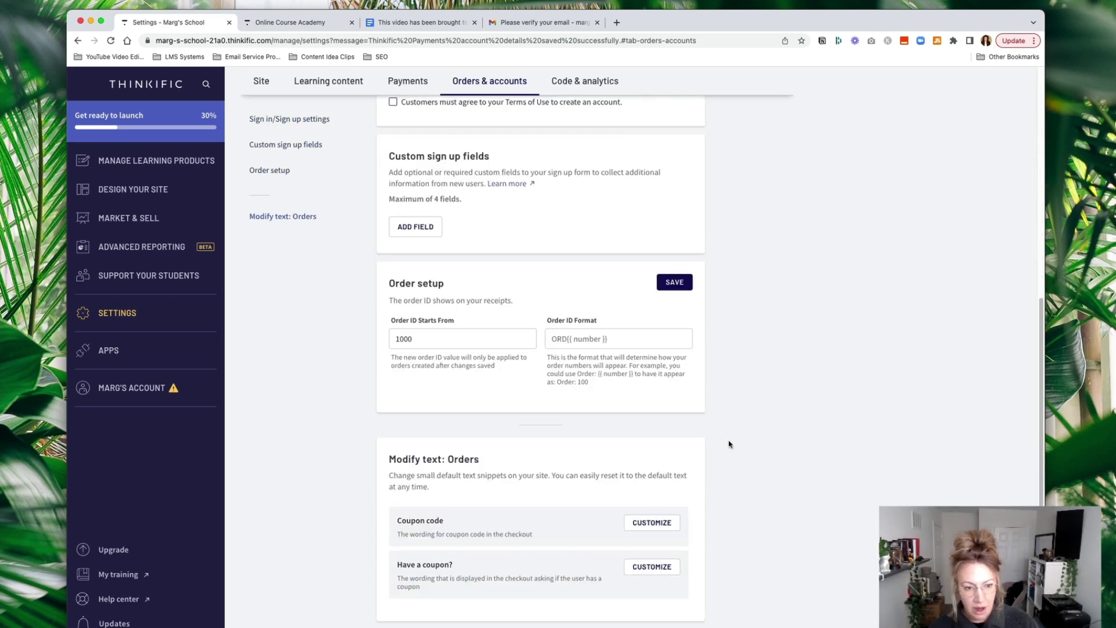
{"action": "scroll", "coordinate": [532, 545], "scroll_direction": "up", "scroll_amount": 7}
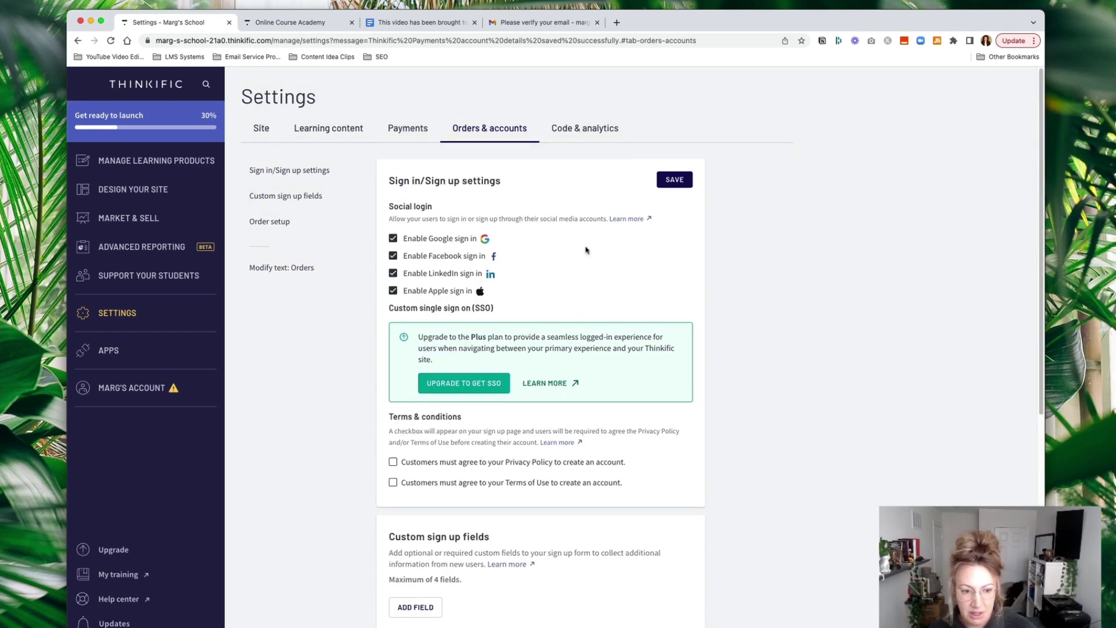
Review the code and analytics settings, including the order tracking code editor and its available variables
{"action": "left_click", "coordinate": [593, 129]}
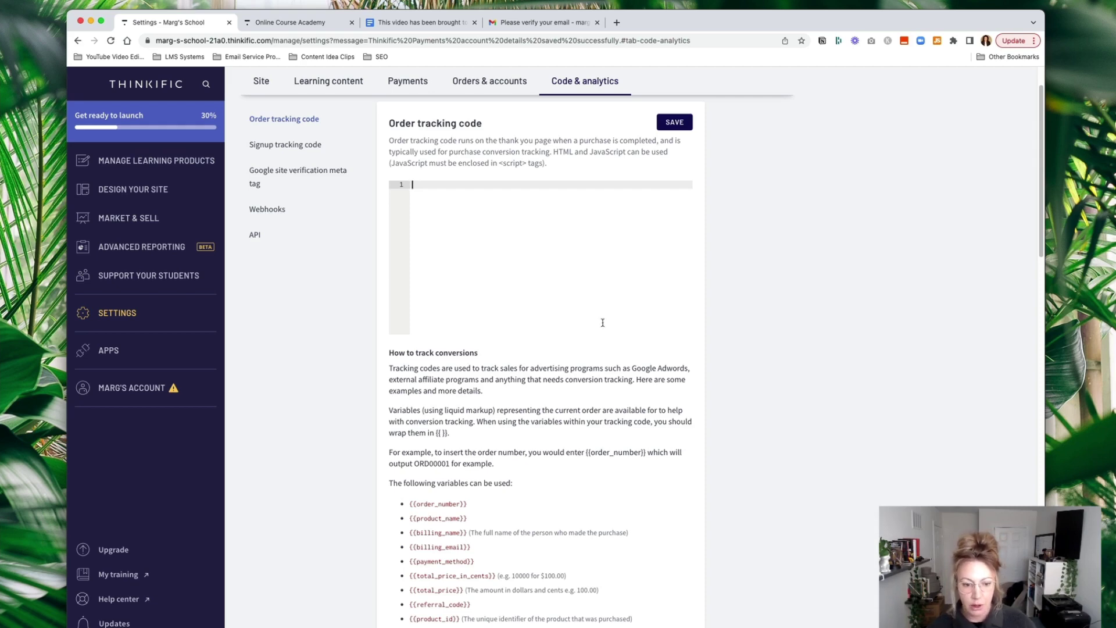
{"action": "scroll", "coordinate": [603, 324], "scroll_direction": "down", "scroll_amount": 6}
{"action": "scroll", "coordinate": [602, 387], "scroll_direction": "up", "scroll_amount": 6}
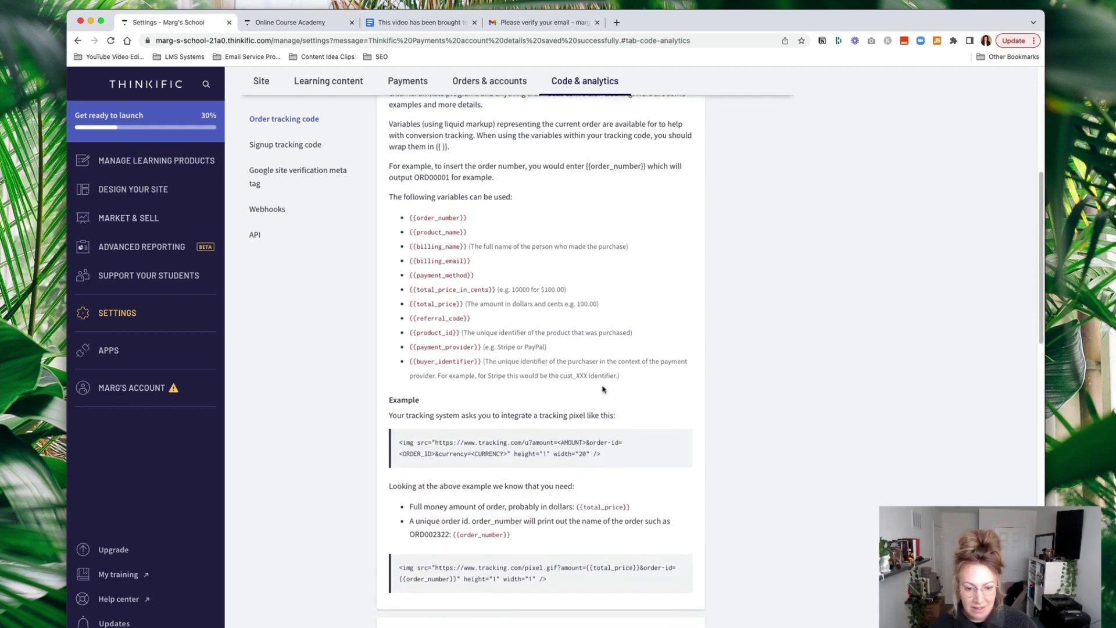
{"action": "scroll", "coordinate": [573, 276], "scroll_direction": "up", "scroll_amount": 3}
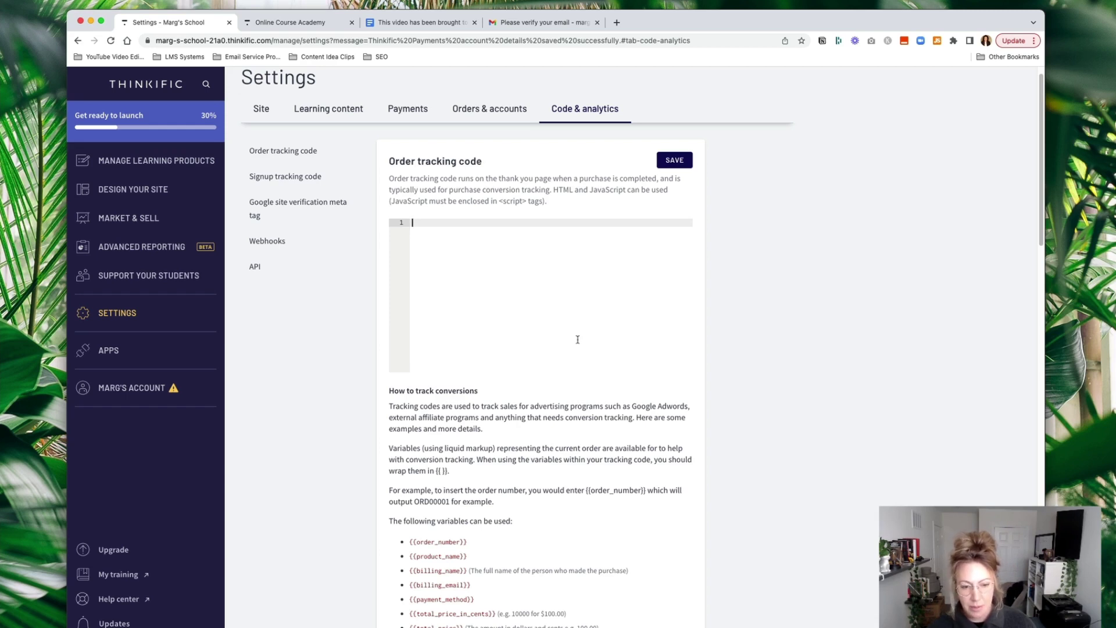
{"action": "scroll", "coordinate": [674, 300], "scroll_direction": "up", "scroll_amount": 1}
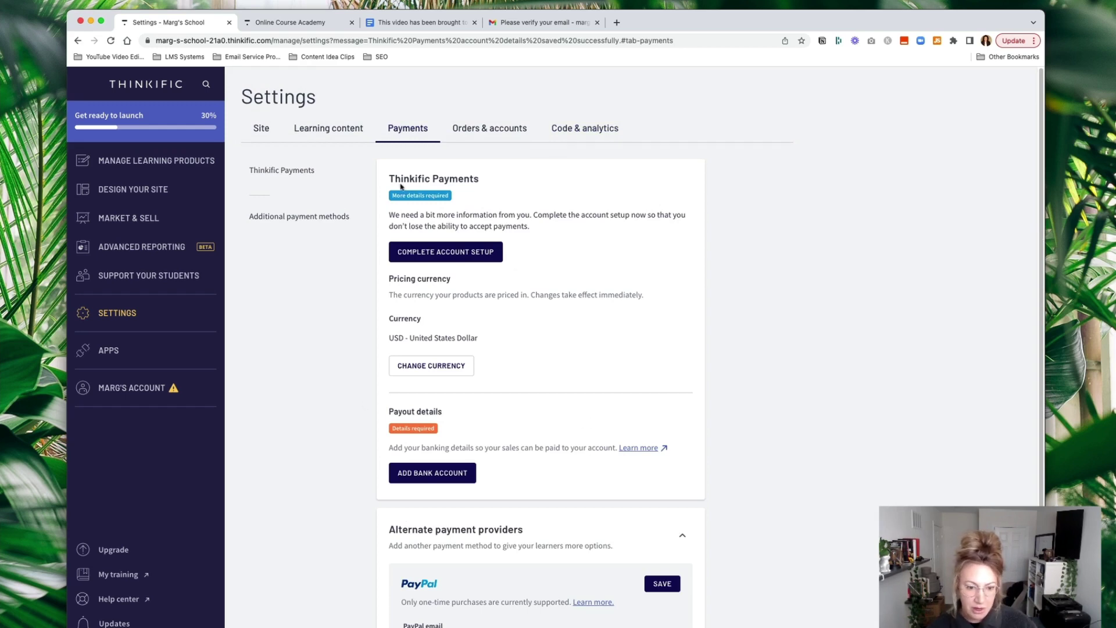
Return to the payment settings and review the Thinkific Payments, payout details and PayPal sections
{"action": "left_click_drag", "start_coordinate": [391, 177], "coordinate": [490, 178]}
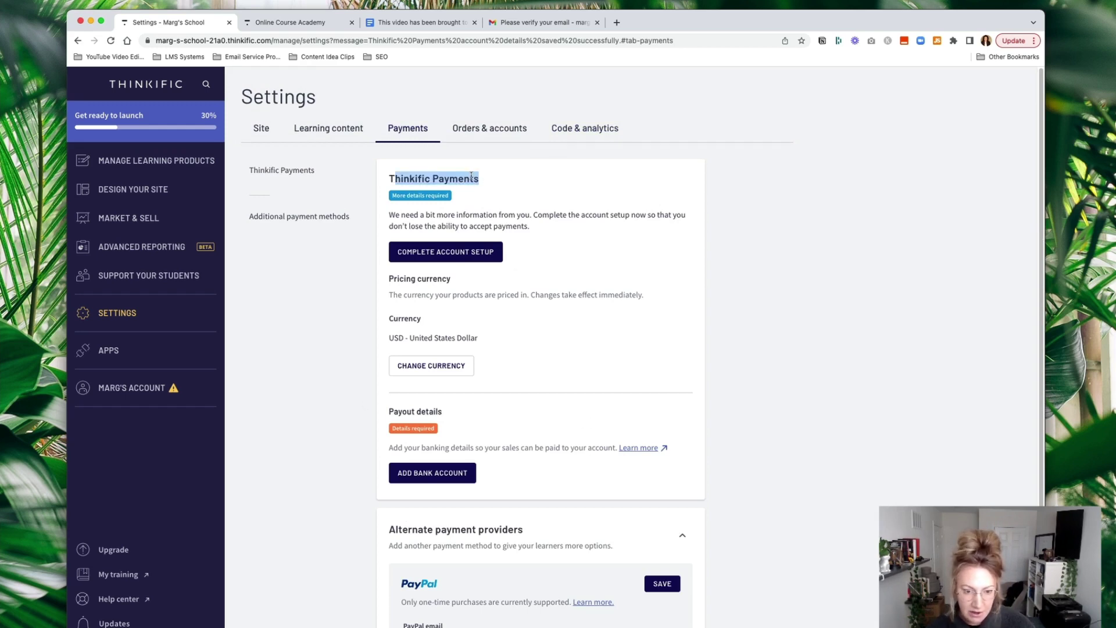
{"action": "left_click", "coordinate": [478, 185]}
{"action": "scroll", "coordinate": [613, 306], "scroll_direction": "down", "scroll_amount": 3}
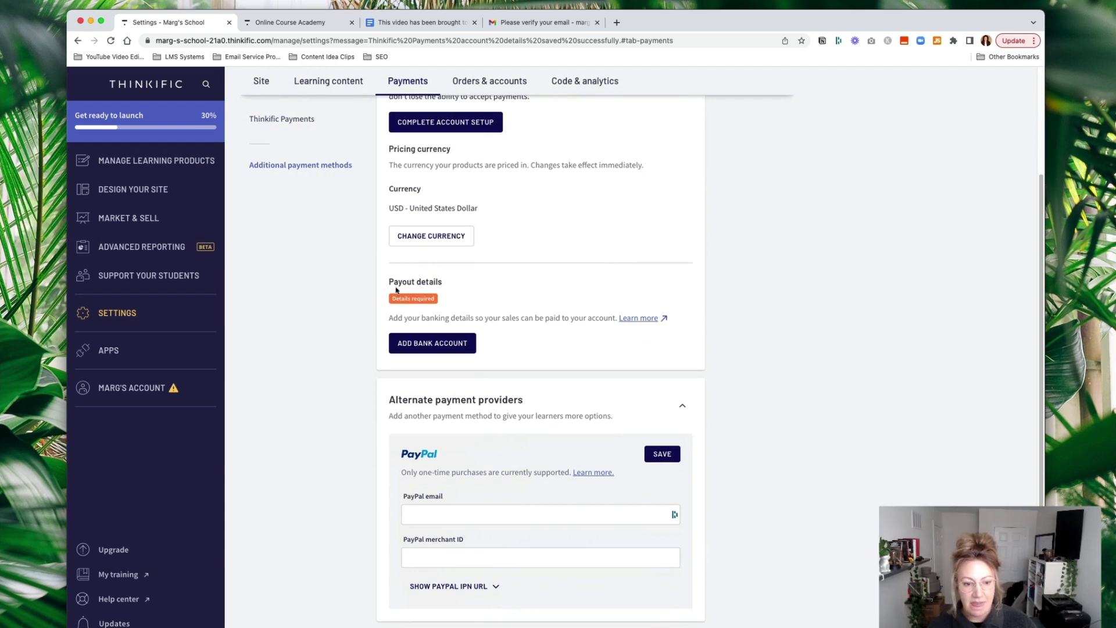
{"action": "left_click_drag", "start_coordinate": [390, 283], "coordinate": [457, 283]}
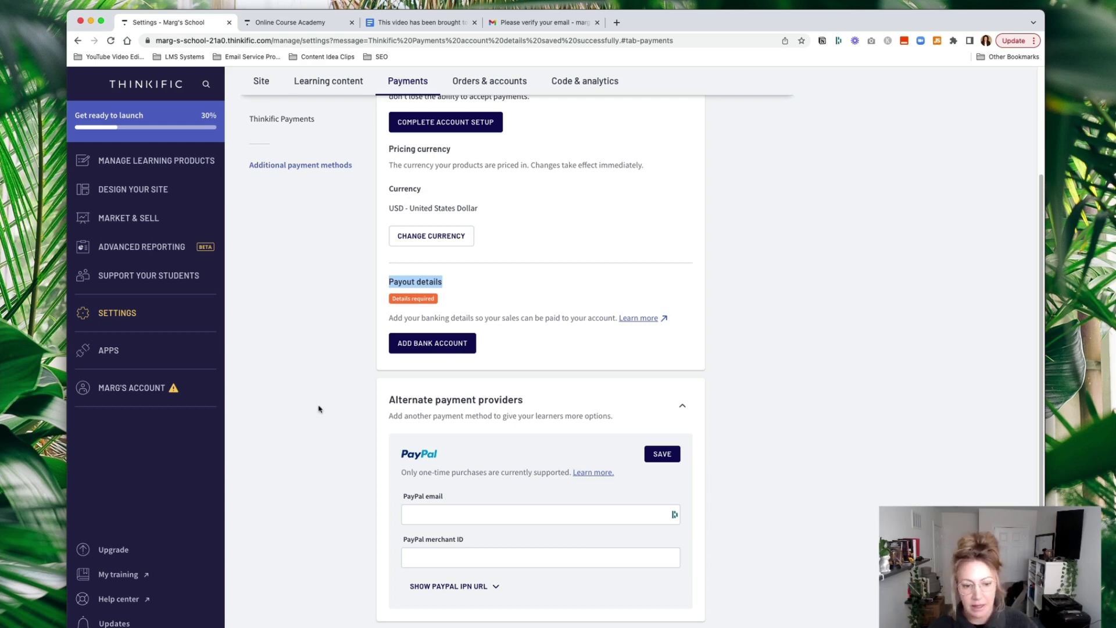
{"action": "scroll", "coordinate": [335, 394], "scroll_direction": "up", "scroll_amount": 3}
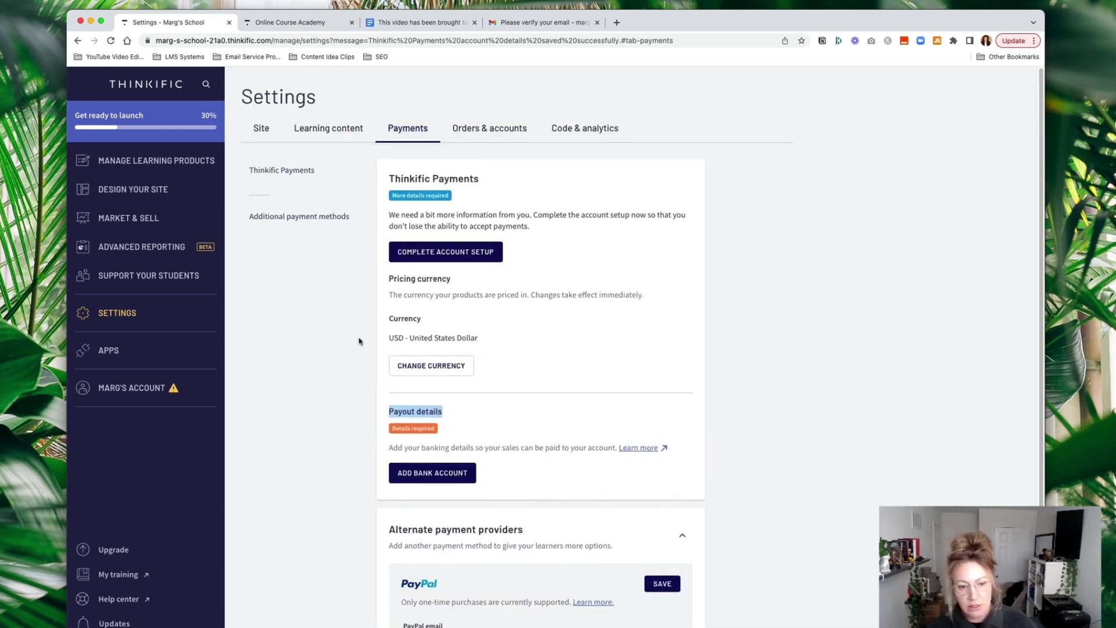
{"action": "left_click", "coordinate": [356, 394]}
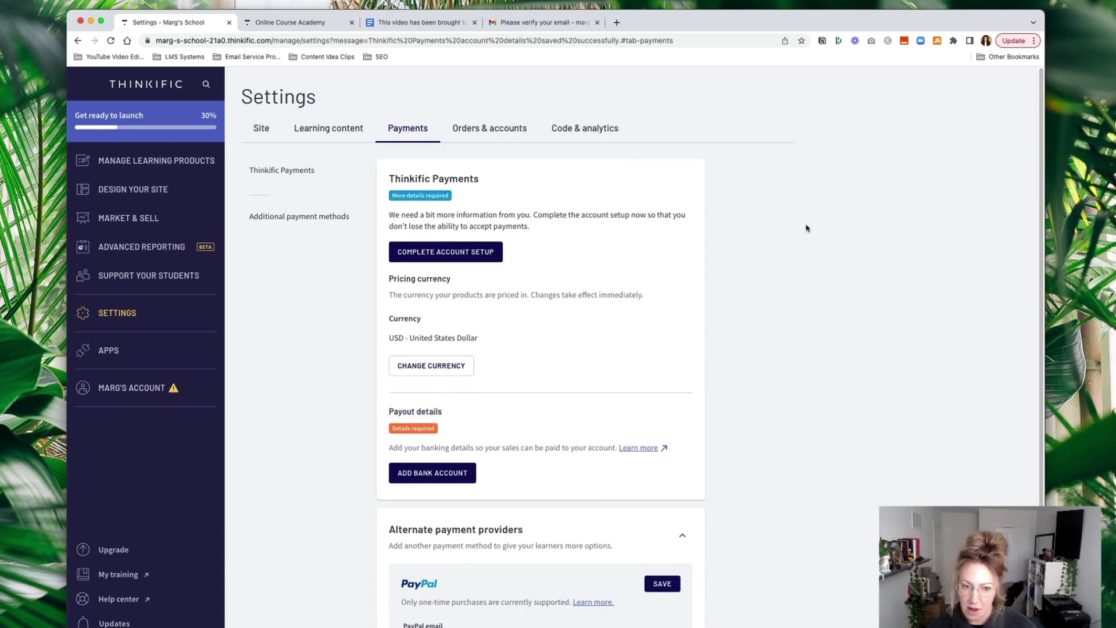
Switch to the Notion setup checklist and mark Settings > General, Settings > Payment Gateway and Settings > Taxes as done
{"action": "key", "text": "super+Tab"}
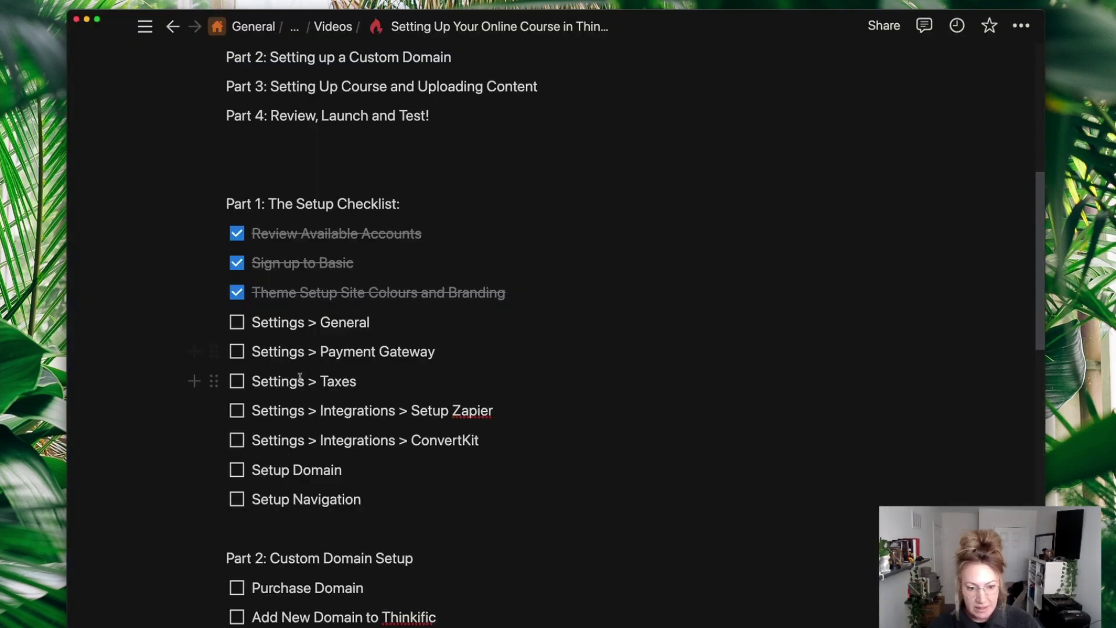
{"action": "left_click", "coordinate": [237, 322]}
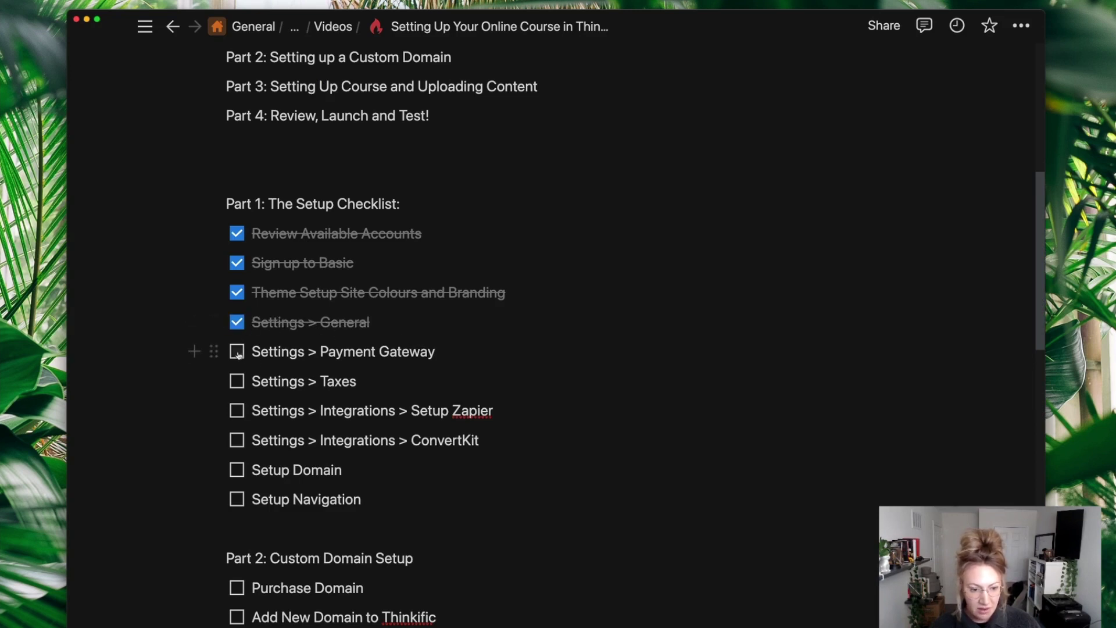
{"action": "left_click", "coordinate": [237, 351]}
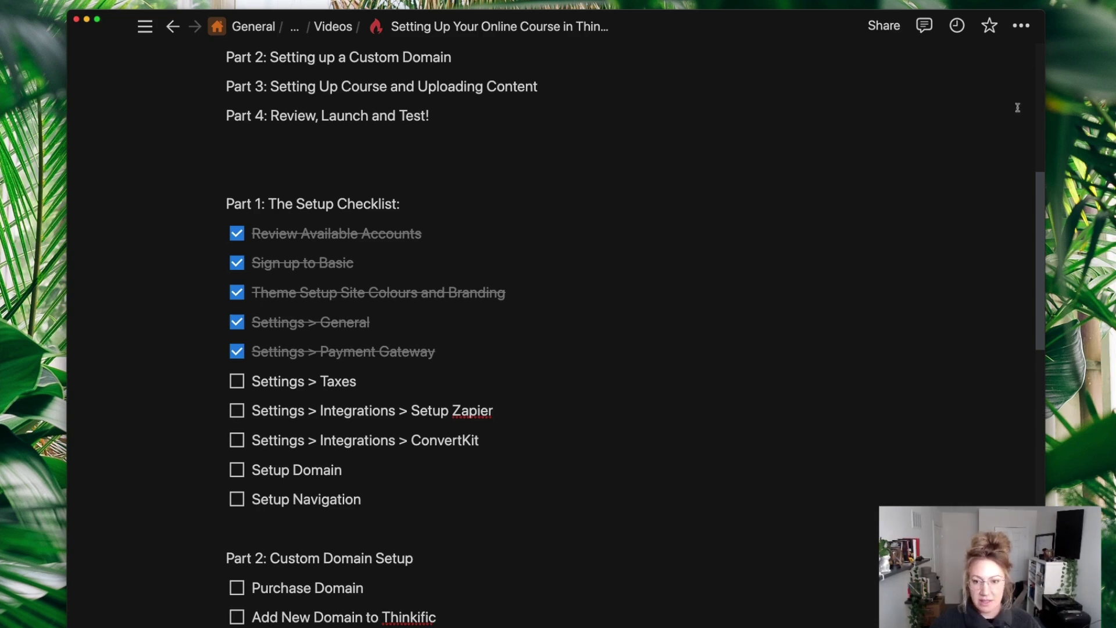
{"action": "left_click", "coordinate": [238, 382]}
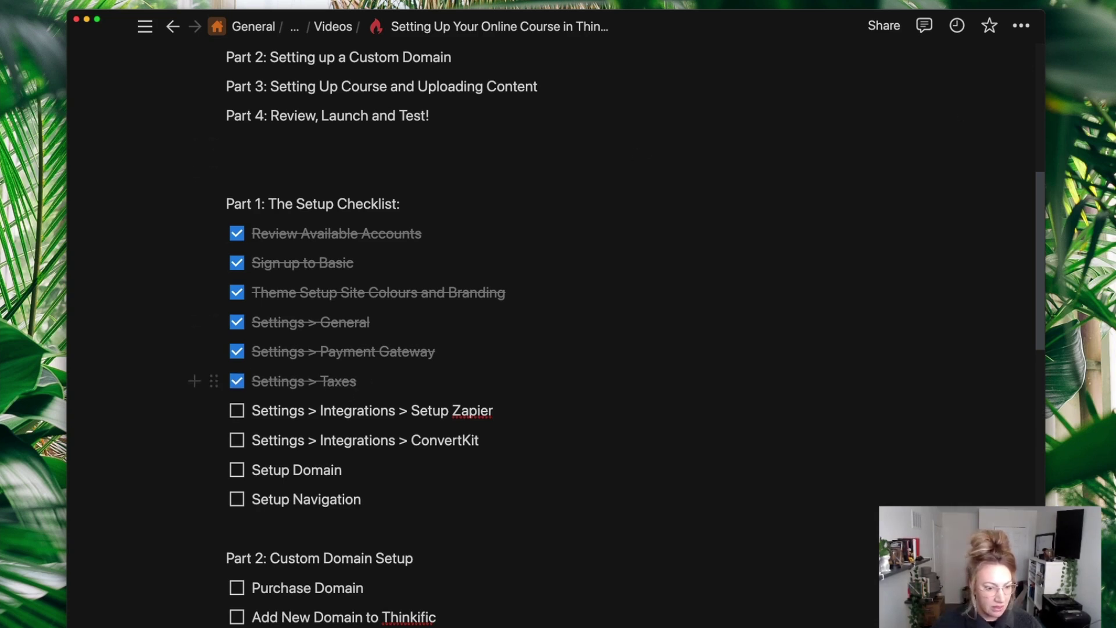
Switch to the browser and read the help article's section on including tax in pricing, particularly the note about automatic tax charges
{"action": "key", "text": "super+Tab"}
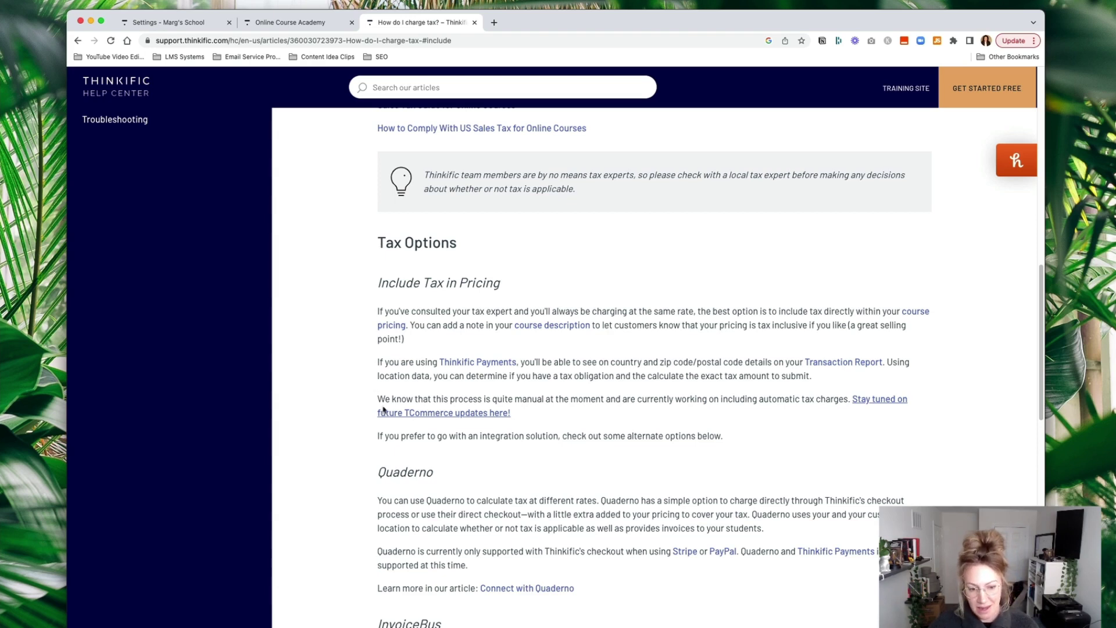
{"action": "left_click_drag", "start_coordinate": [379, 400], "coordinate": [797, 411]}
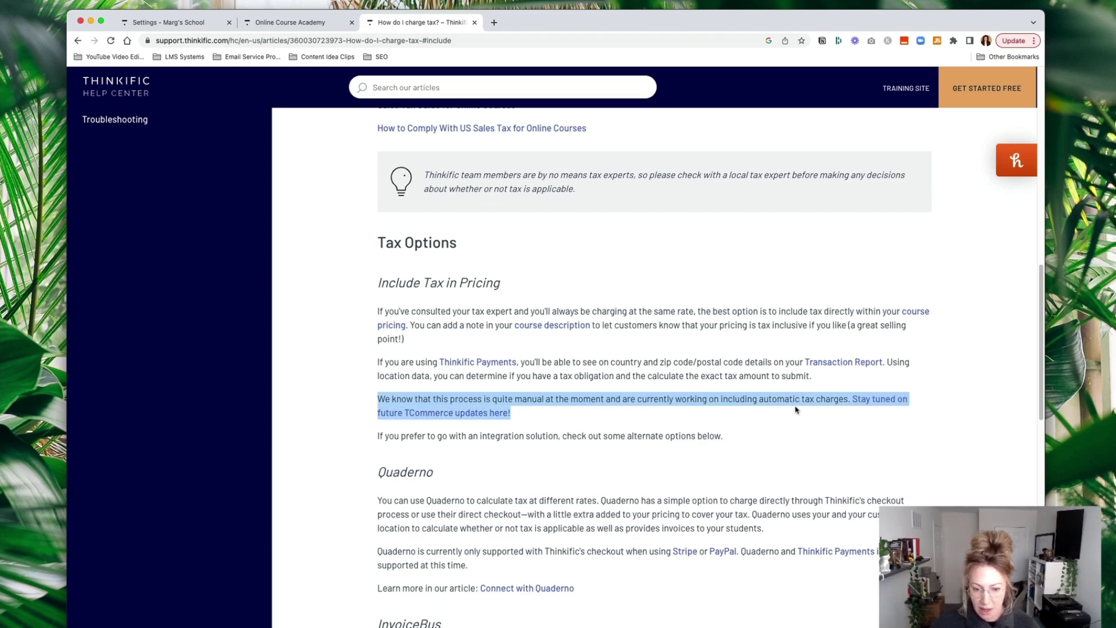
{"action": "left_click", "coordinate": [563, 419]}
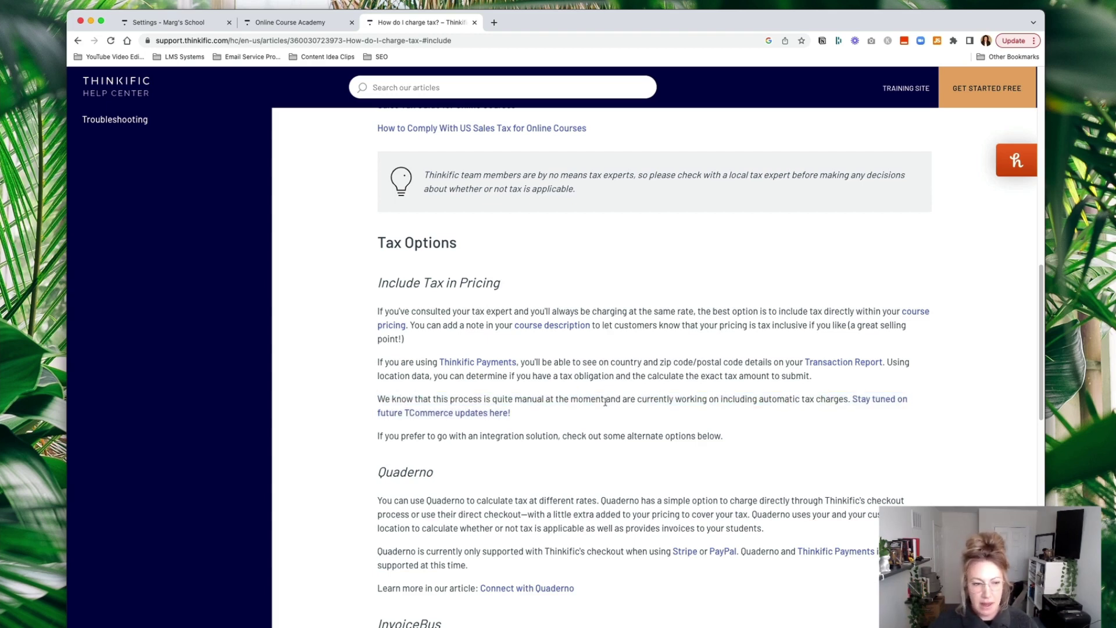
Open the school's Apps page in Thinkific and consult the Notion checklist for its Zapier and ConvertKit integration items
{"action": "left_click", "coordinate": [171, 24]}
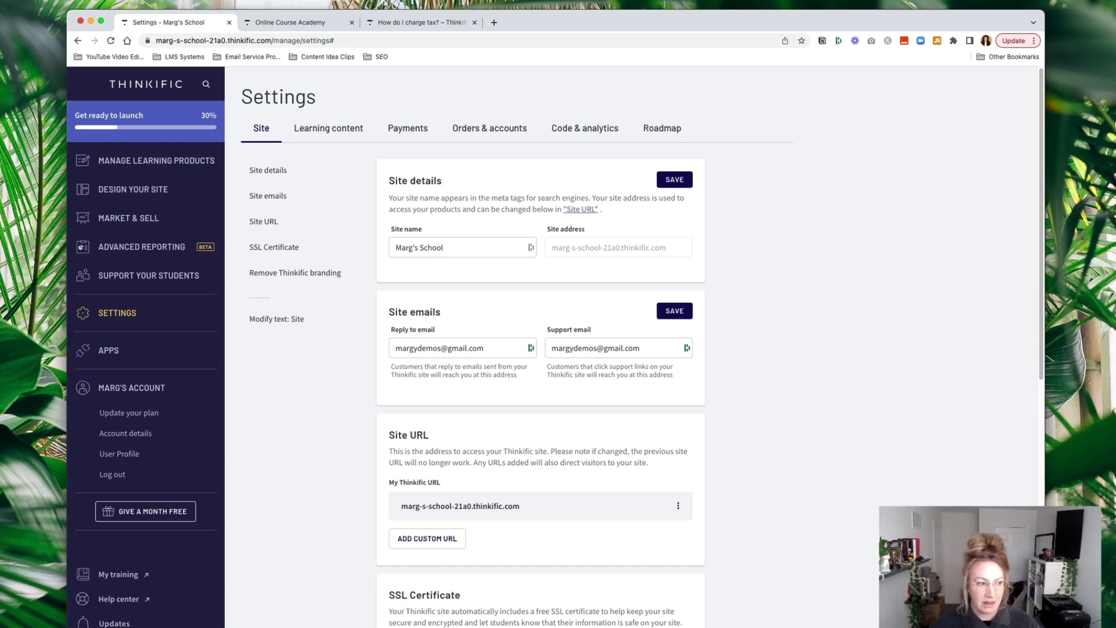
{"action": "key", "text": "super+Tab"}
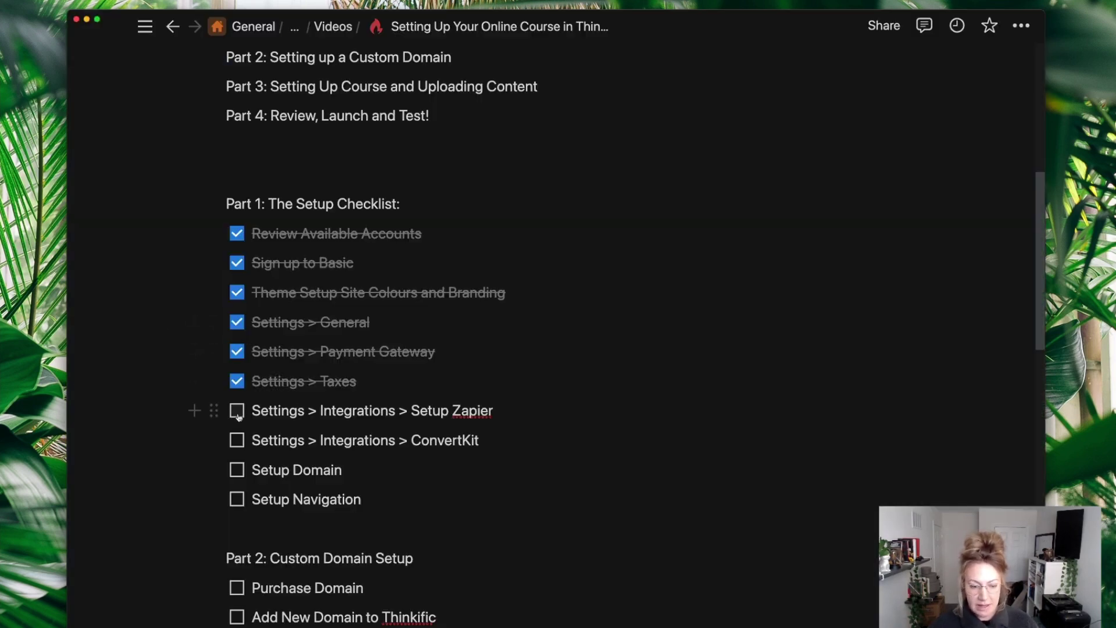
{"action": "key", "text": "super+Tab"}
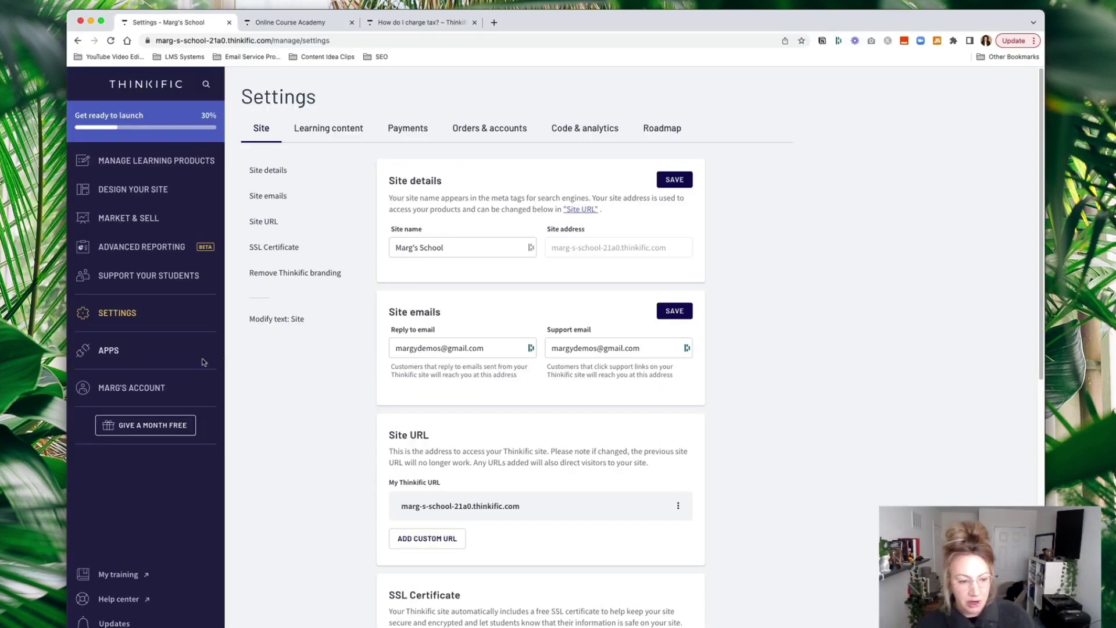
{"action": "left_click", "coordinate": [115, 351]}
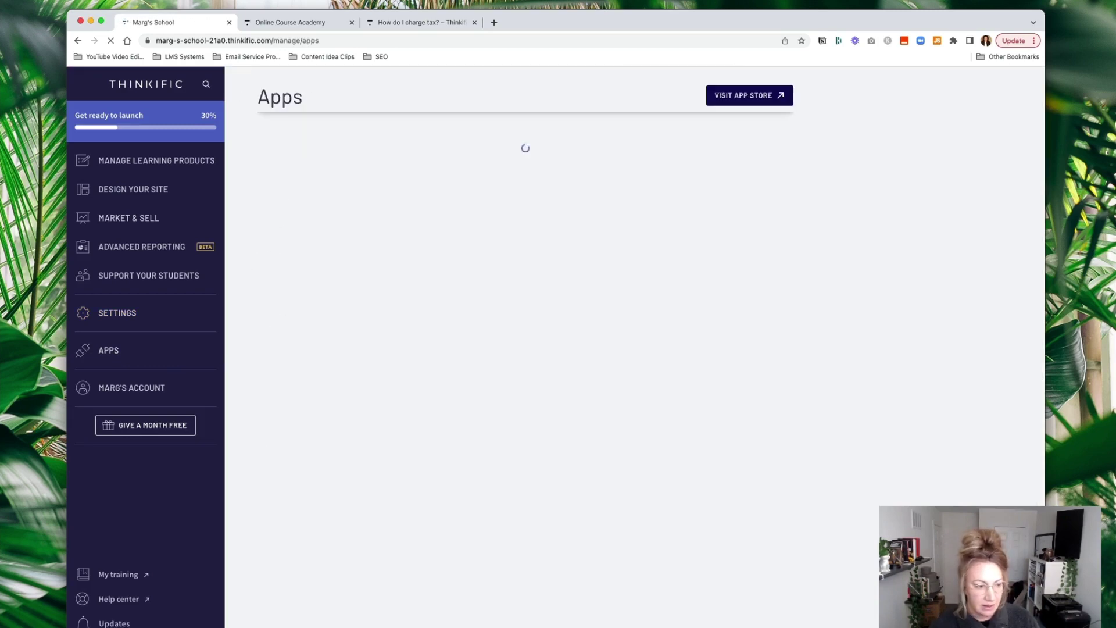
{"action": "key", "text": "super+Tab"}
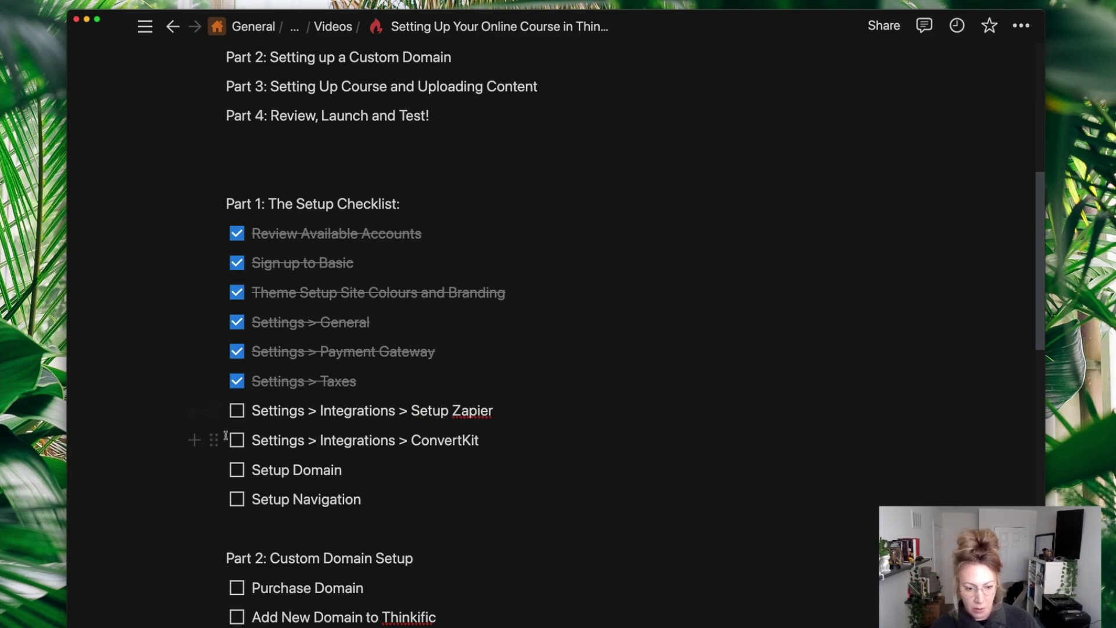
Switch back to the browser and install the free Zapier app from Thinkific's Apps page
{"action": "key", "text": "super+Tab"}
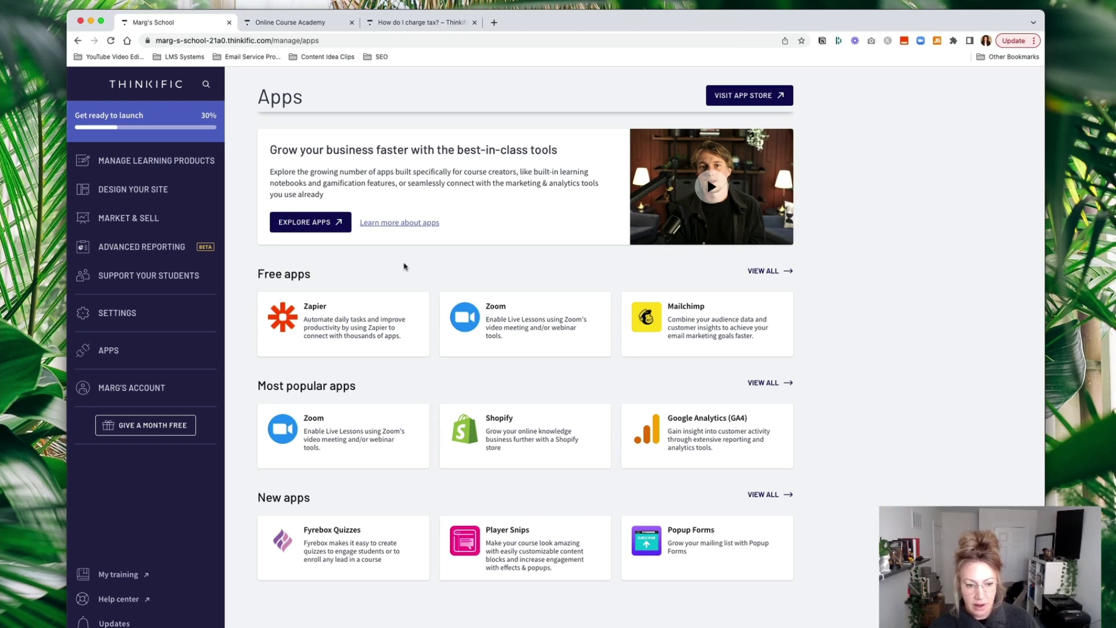
{"action": "left_click", "coordinate": [365, 333]}
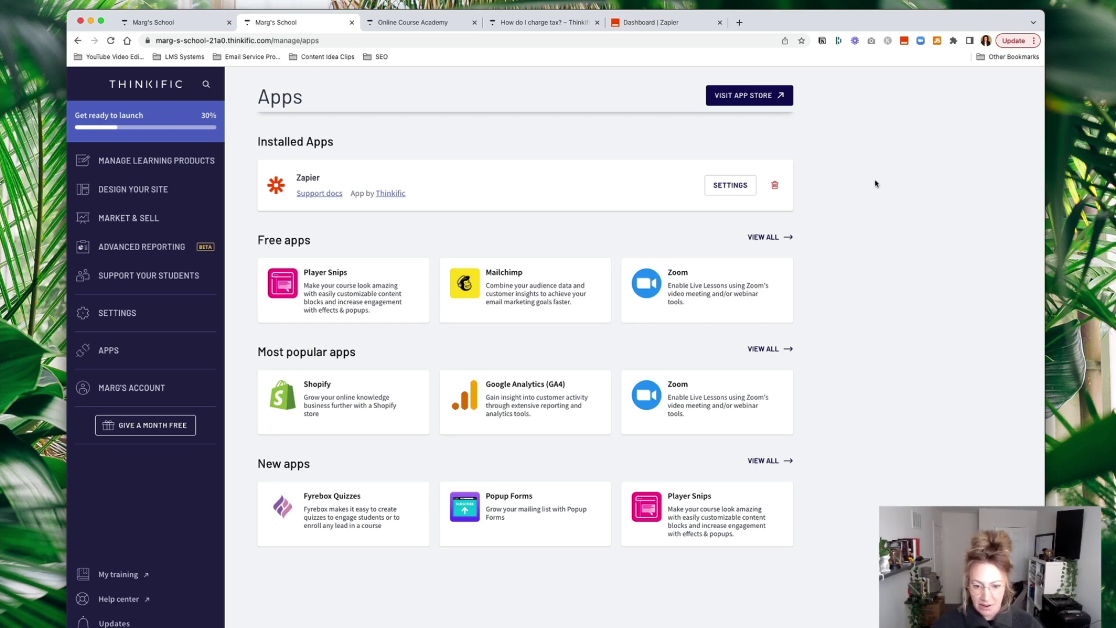
Search the Thinkific App Store for "convert" and install the ConvertKit app on the school
{"action": "left_click", "coordinate": [742, 99]}
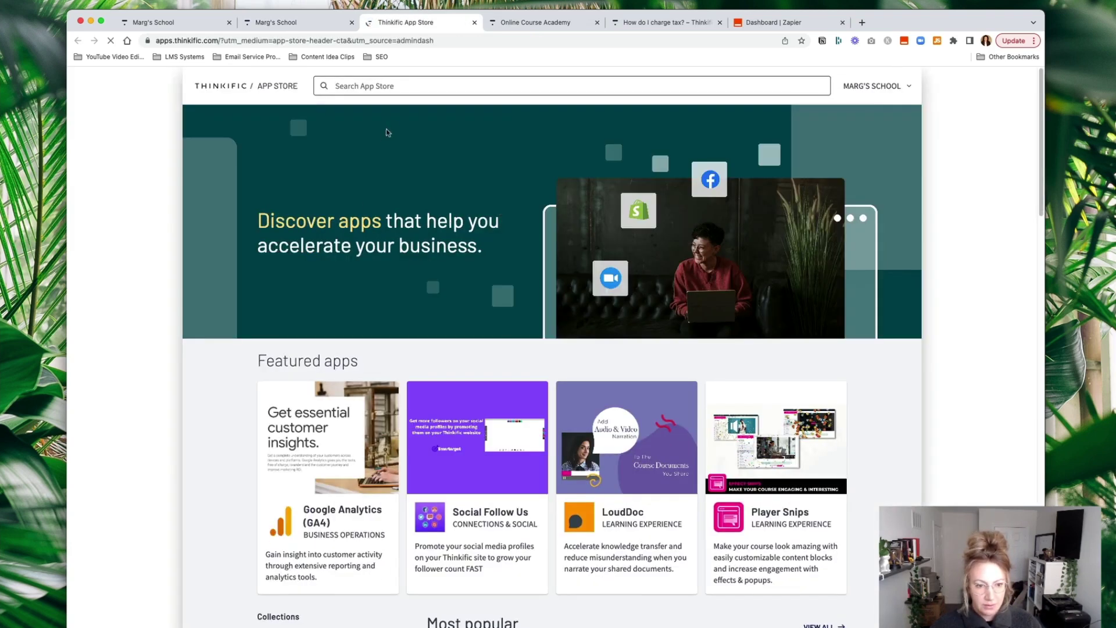
{"action": "left_click", "coordinate": [426, 86]}
{"action": "type", "text": "con"}
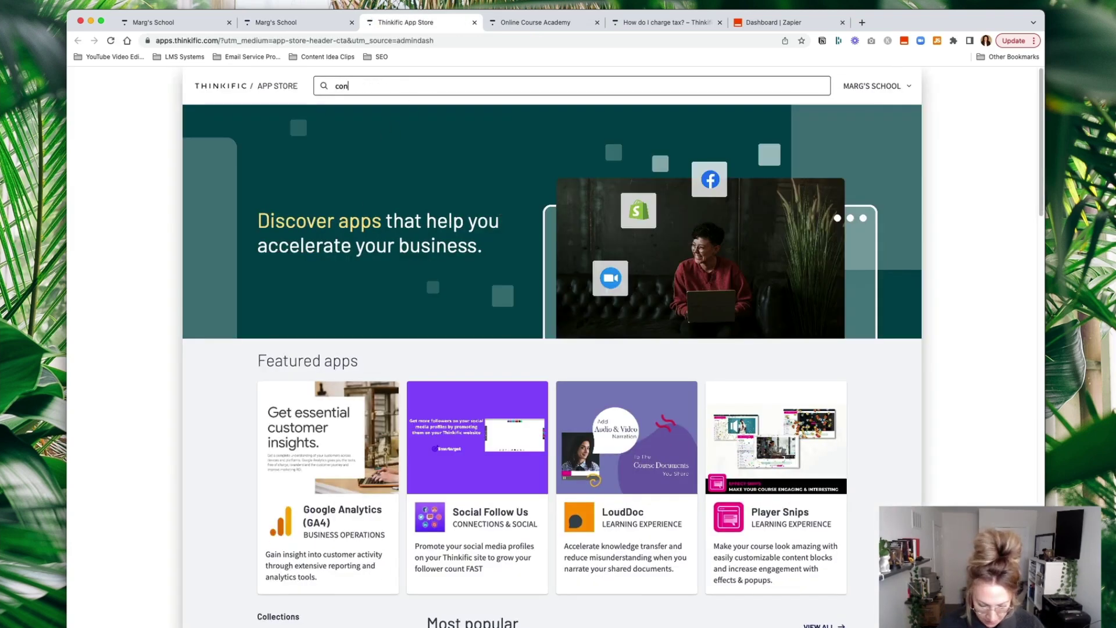
{"action": "type", "text": "vert"}
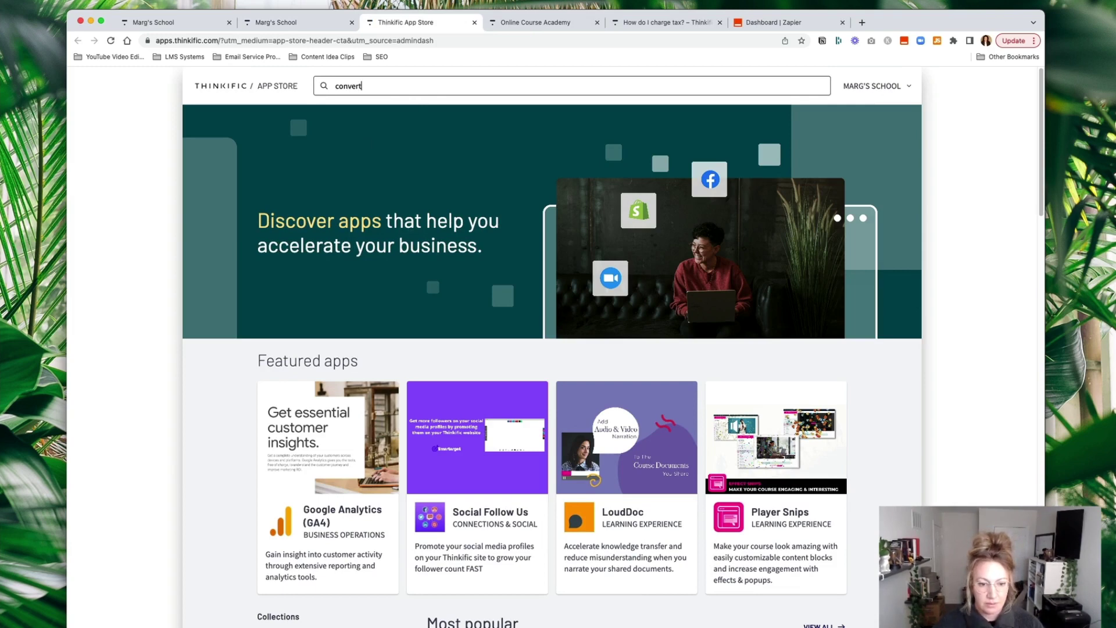
{"action": "key", "text": "Return"}
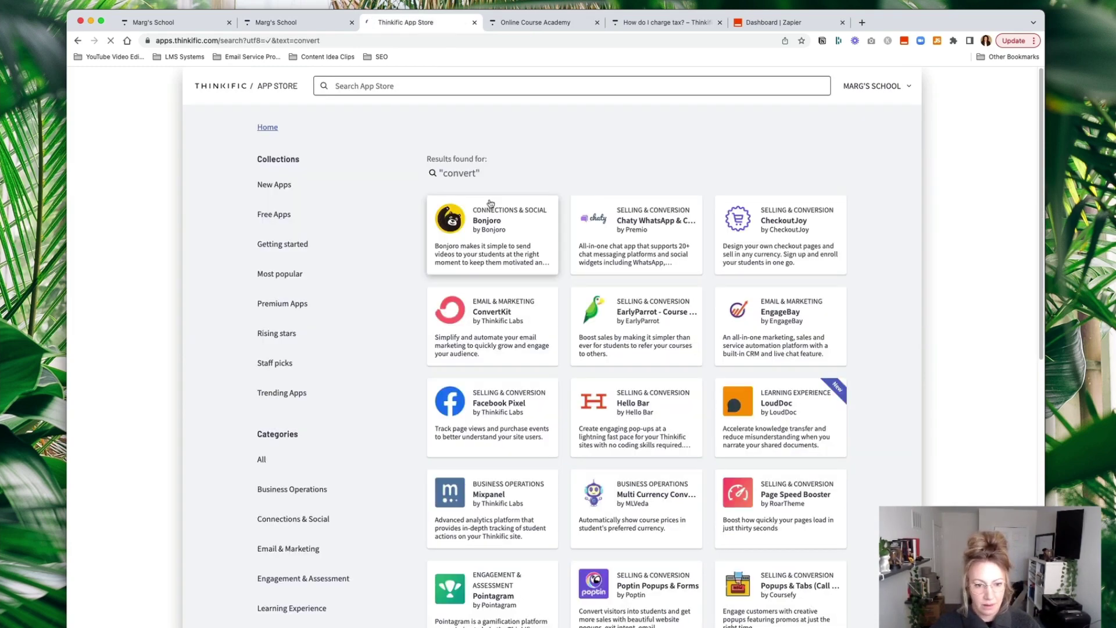
{"action": "left_click", "coordinate": [488, 338]}
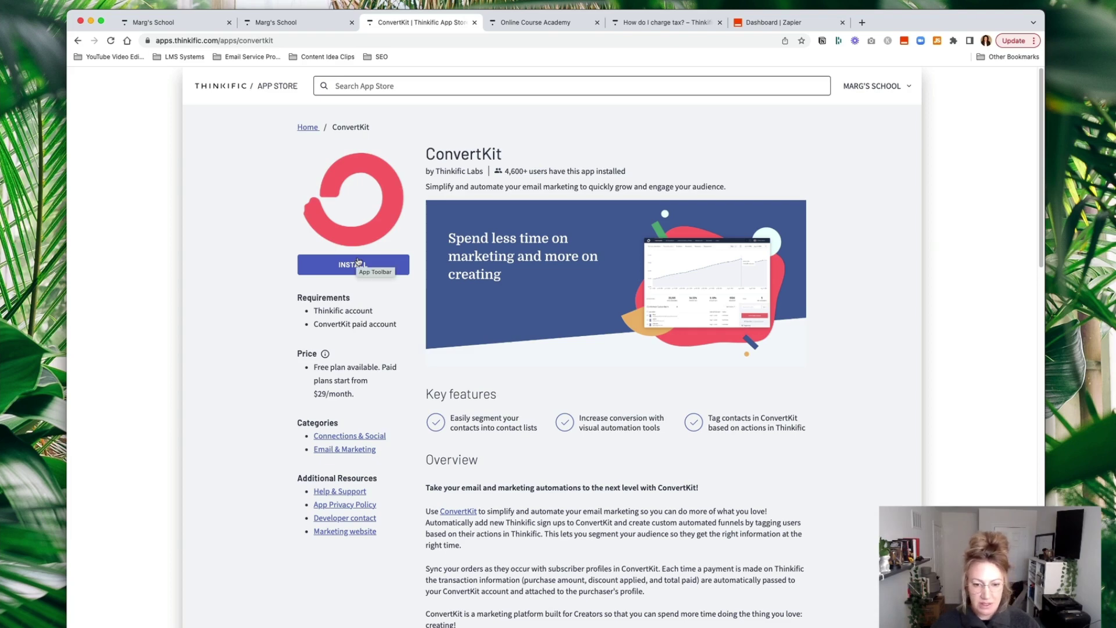
{"action": "left_click", "coordinate": [358, 263]}
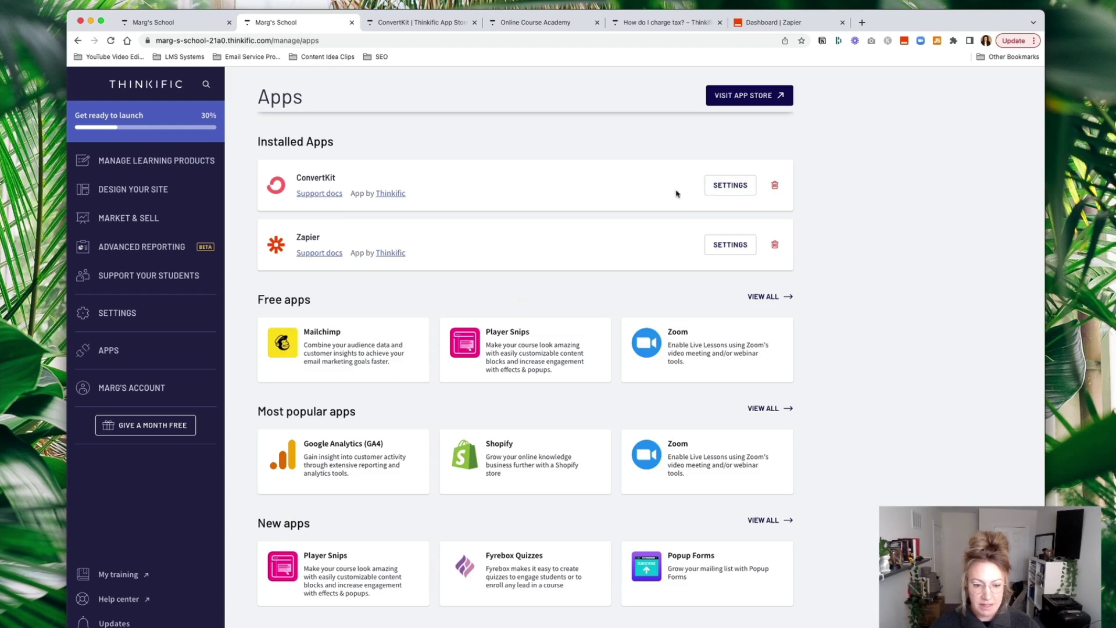
Open the installed ConvertKit app's settings and look up the API key in ConvertKit's Advanced account settings
{"action": "left_click", "coordinate": [735, 187]}
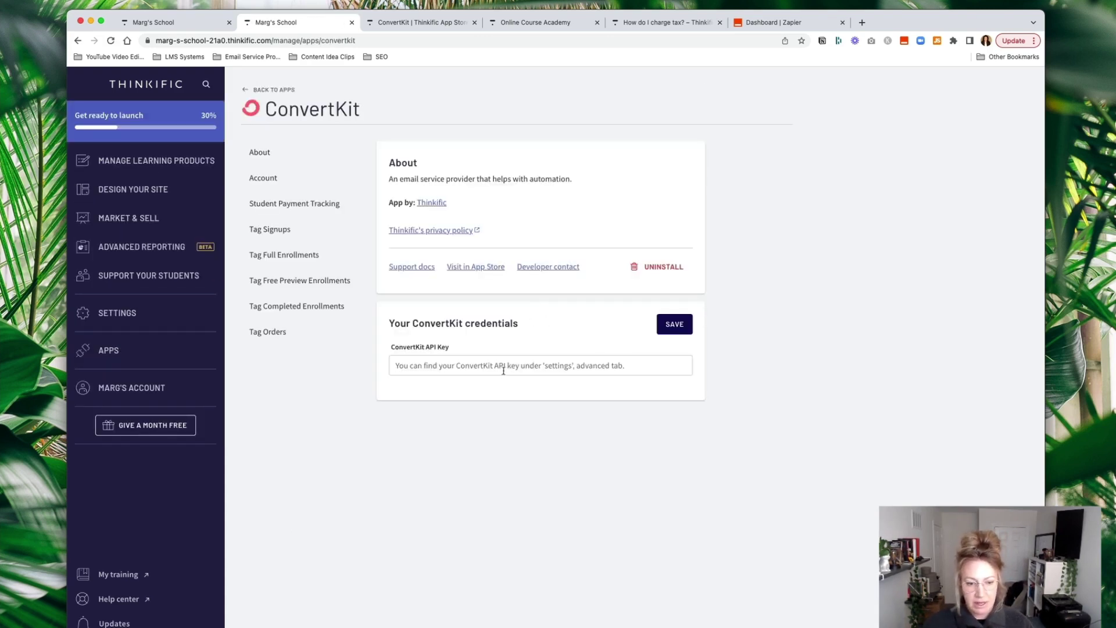
{"action": "left_click", "coordinate": [503, 370]}
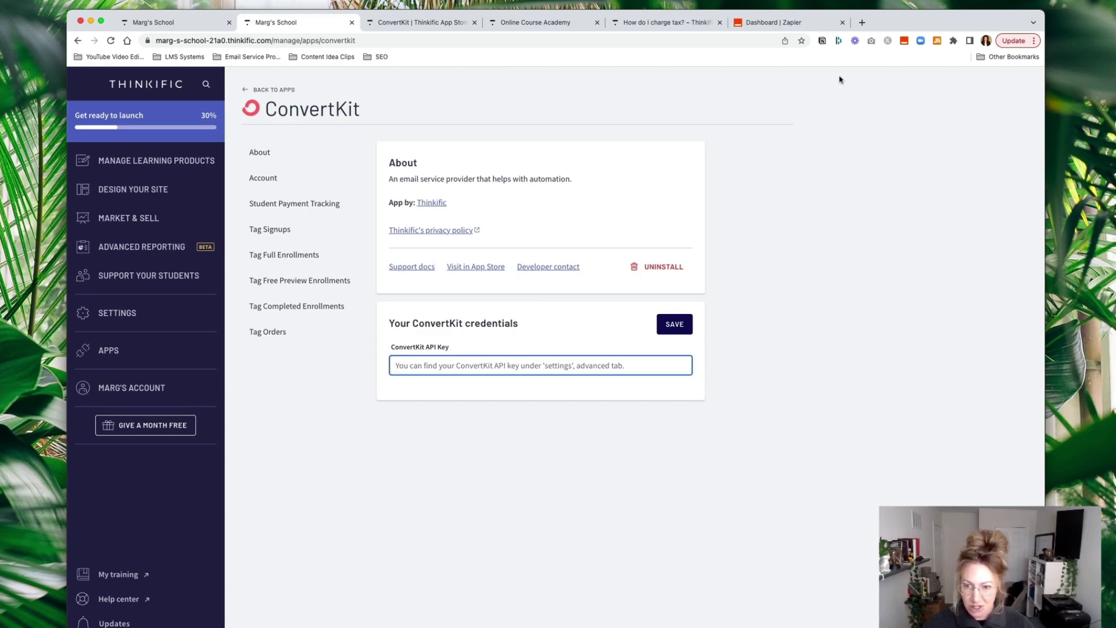
{"action": "left_click", "coordinate": [862, 22]}
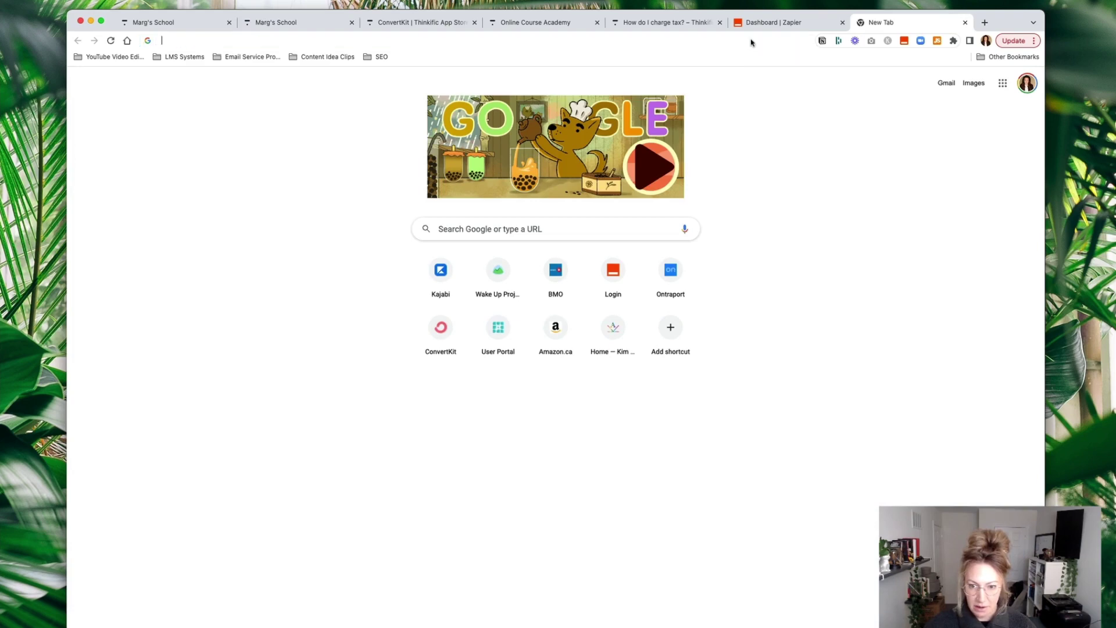
{"action": "left_click", "coordinate": [751, 42]}
{"action": "type", "text": "con"}
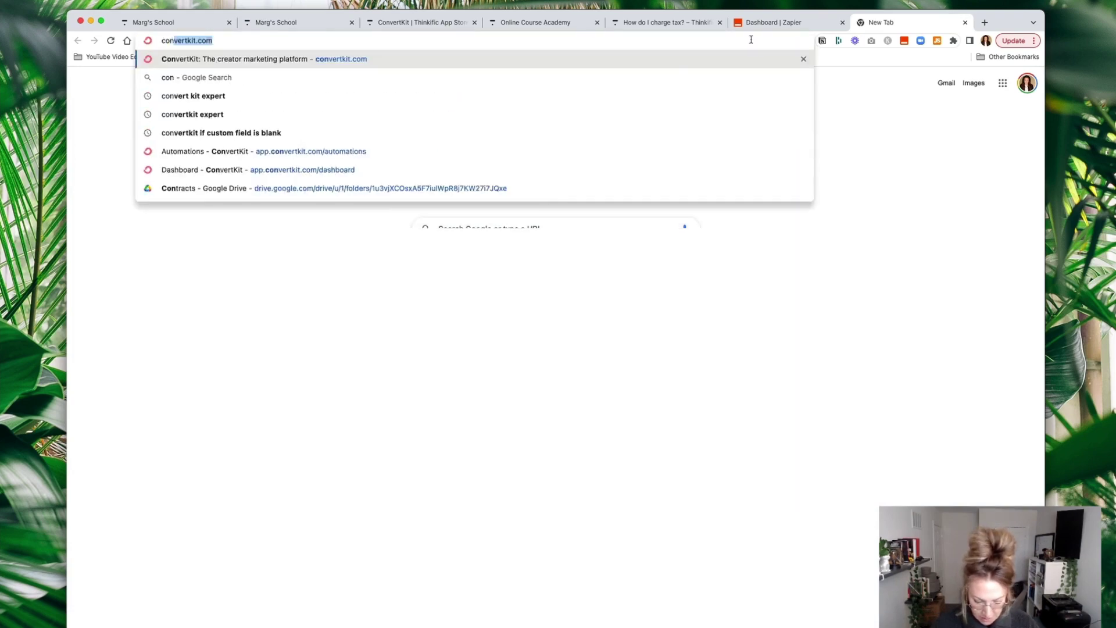
{"action": "key", "text": "Return"}
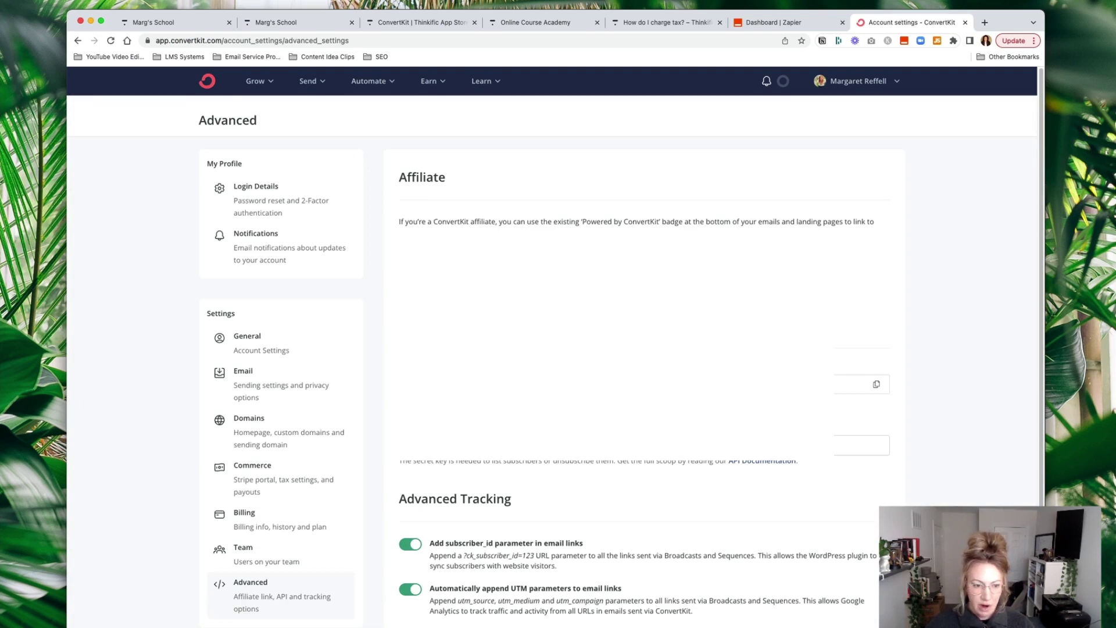
{"action": "scroll", "coordinate": [553, 349], "scroll_direction": "down", "scroll_amount": 3}
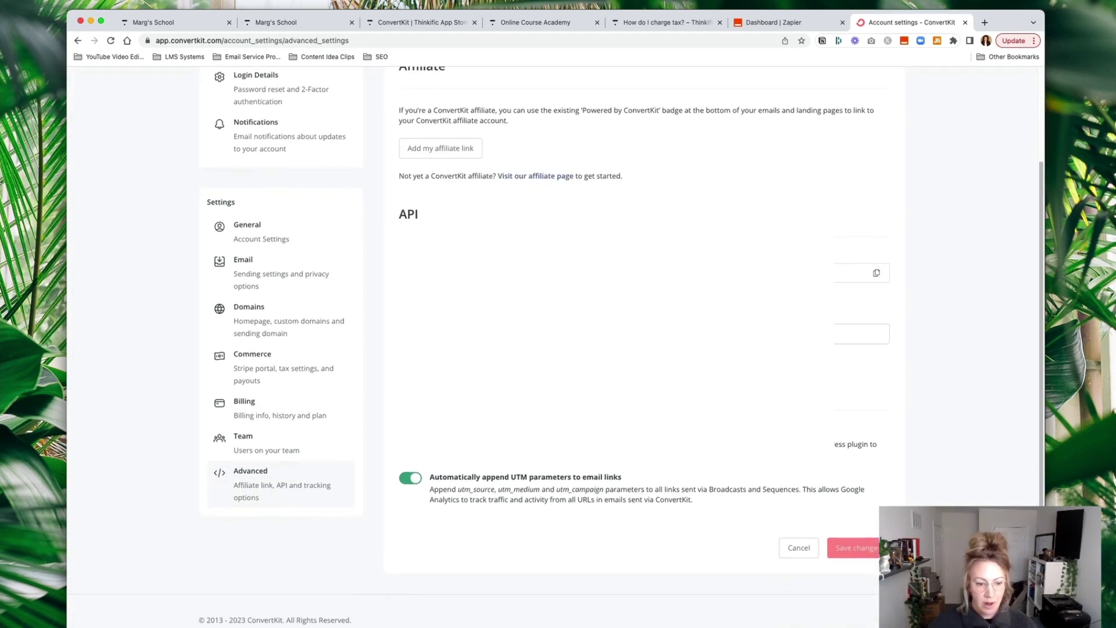
{"action": "scroll", "coordinate": [277, 487], "scroll_direction": "up", "scroll_amount": 3}
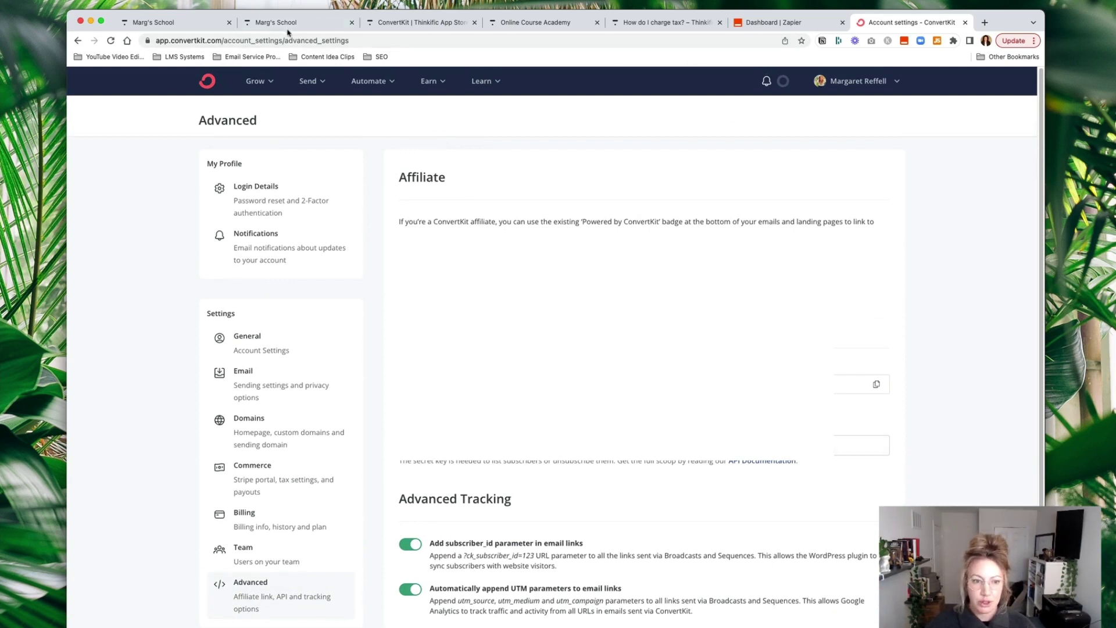
Return to Thinkific's ConvertKit settings, enable student purchase tracking and review the tagging sections
{"action": "left_click", "coordinate": [285, 23]}
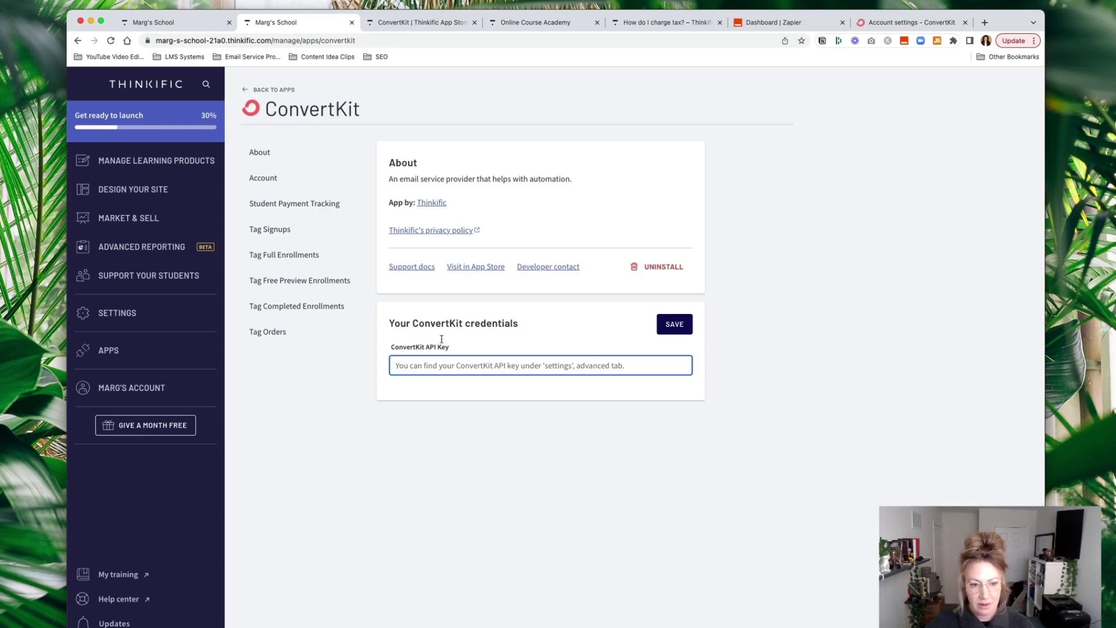
{"action": "scroll", "coordinate": [441, 339], "scroll_direction": "down", "scroll_amount": 6}
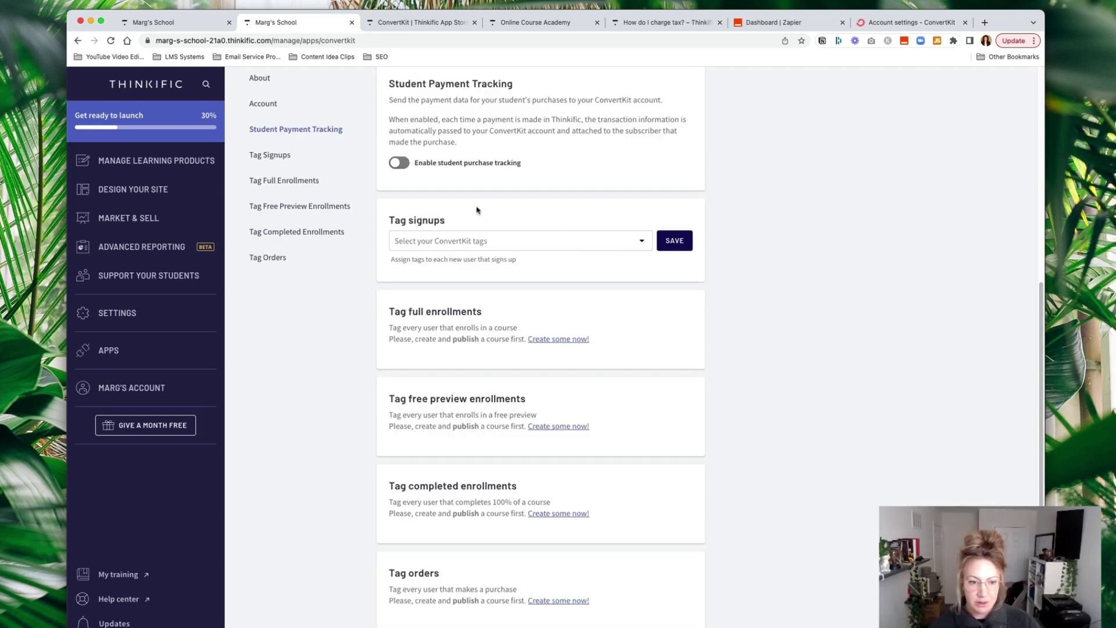
{"action": "left_click", "coordinate": [419, 164]}
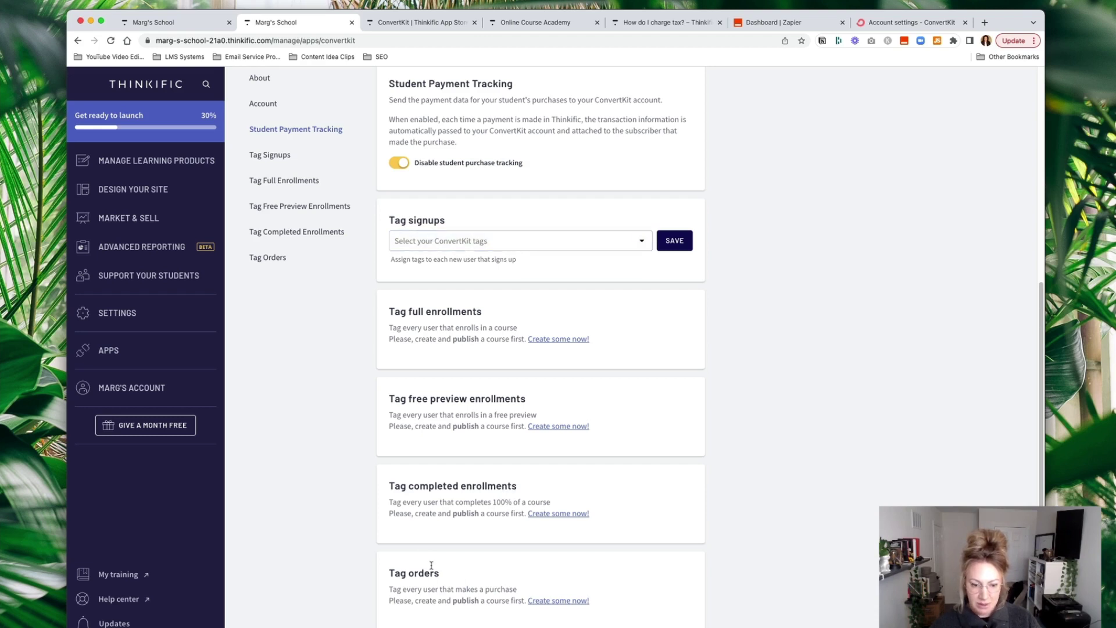
{"action": "scroll", "coordinate": [574, 542], "scroll_direction": "down", "scroll_amount": 1}
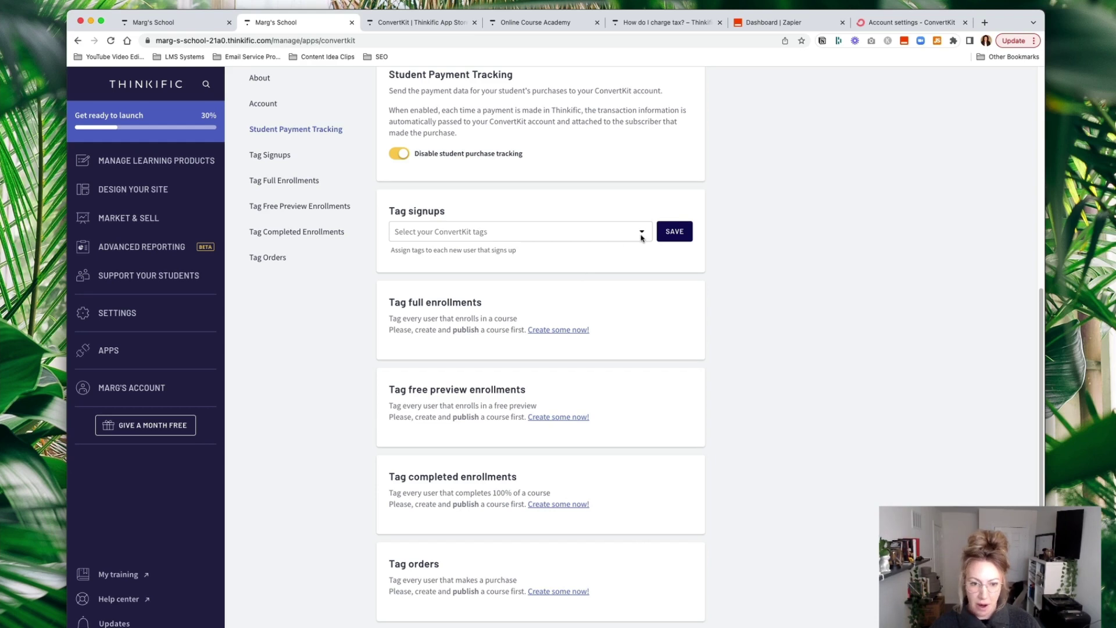
Open the installed Zapier app's settings in Thinkific and switch to the Zapier dashboard
{"action": "left_click", "coordinate": [111, 350]}
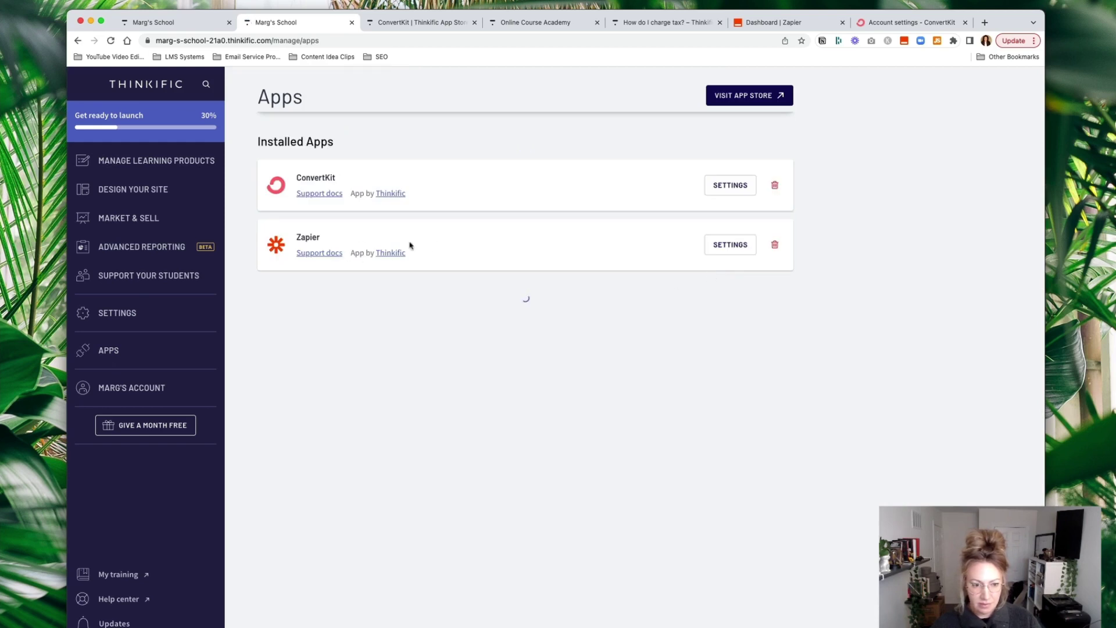
{"action": "left_click", "coordinate": [730, 245]}
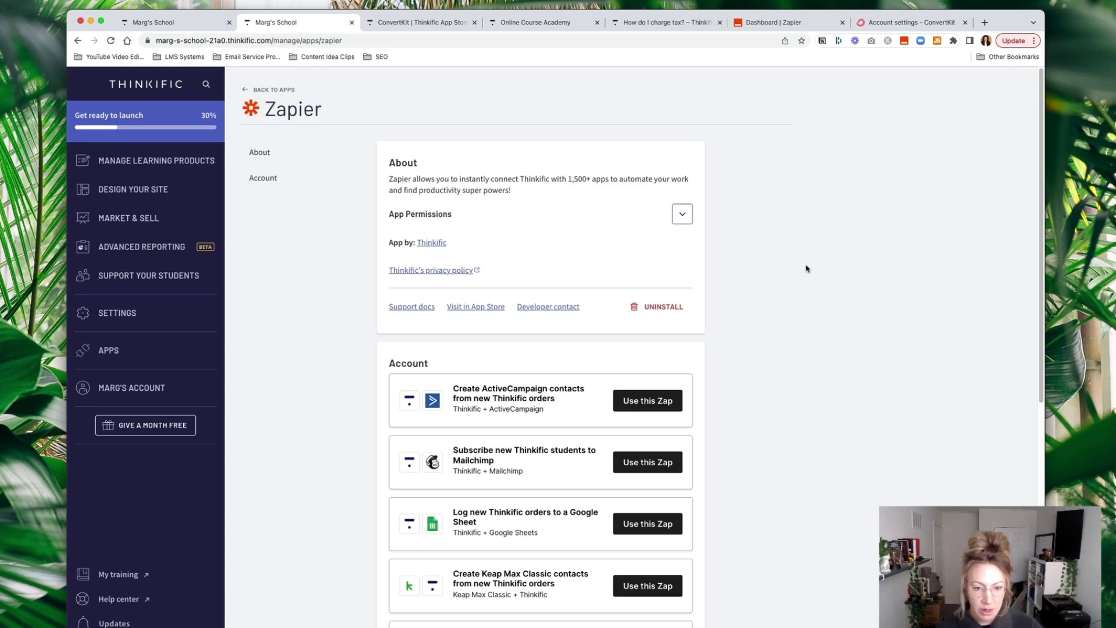
{"action": "left_click", "coordinate": [791, 26]}
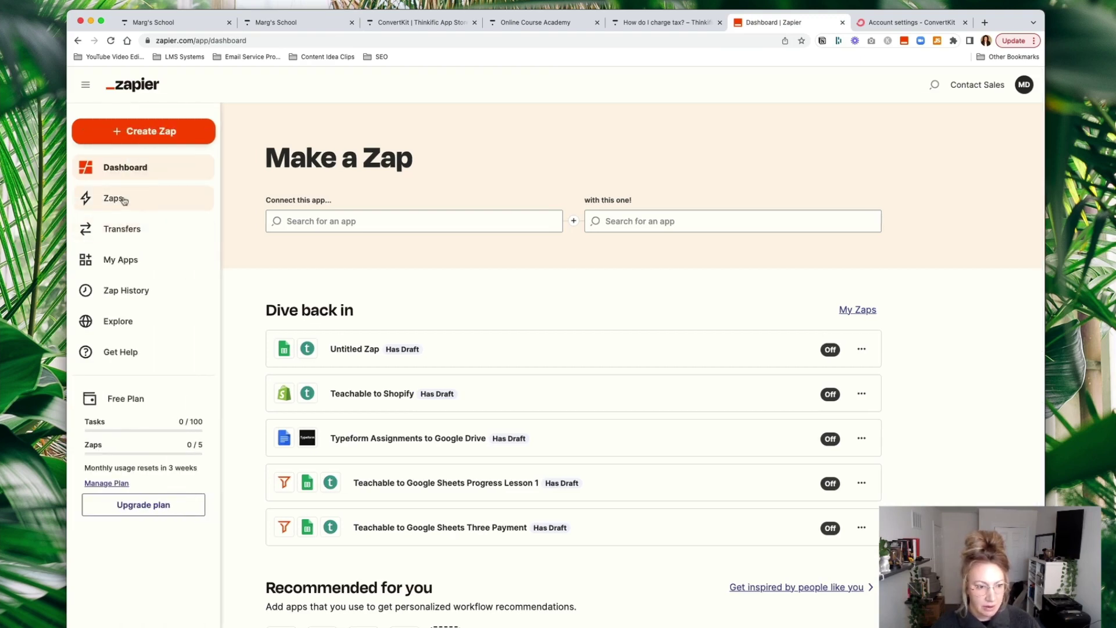
Create a new Zap in Zapier and name it "Thinkific Test Zap"
{"action": "left_click", "coordinate": [122, 199]}
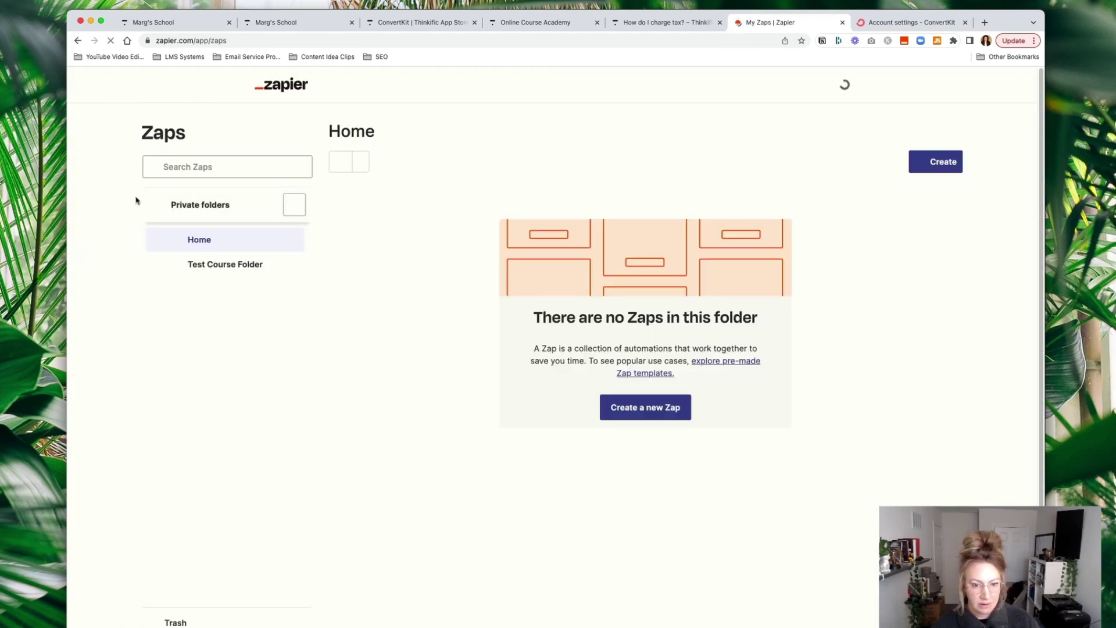
{"action": "left_click", "coordinate": [959, 166]}
{"action": "left_click", "coordinate": [909, 197]}
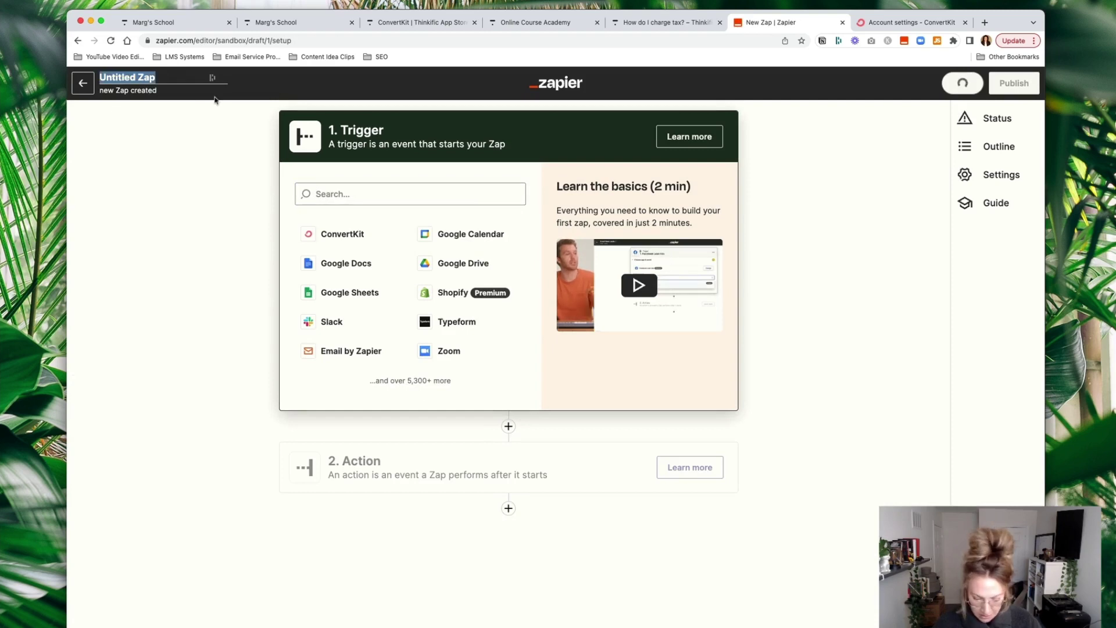
{"action": "type", "text": "Thinkific Test Zao"}
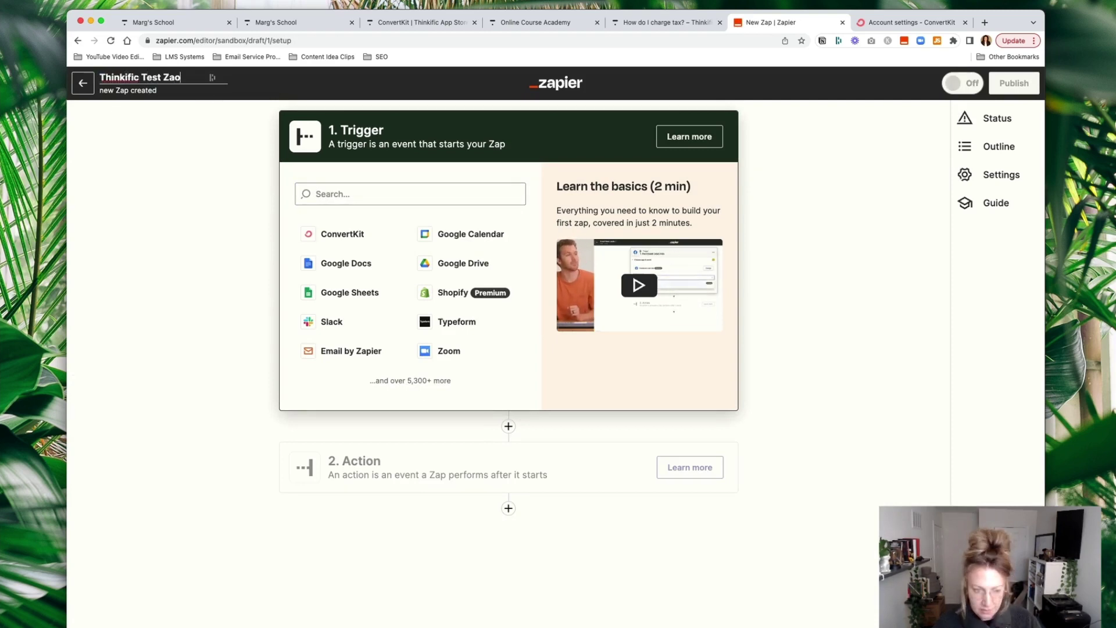
{"action": "key", "text": "BackSpace"}
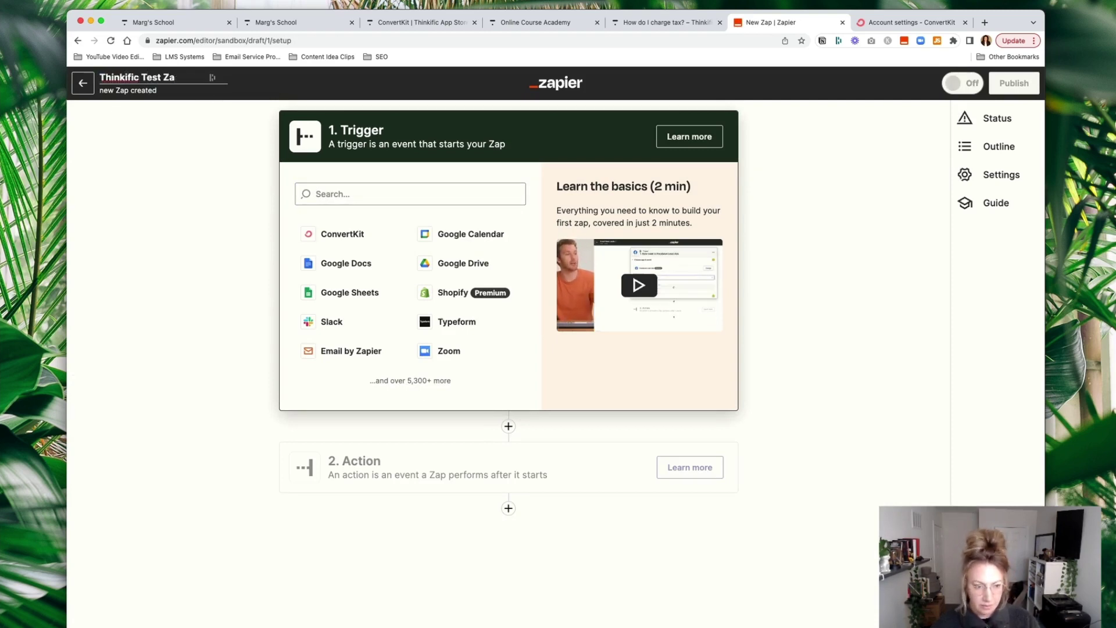
{"action": "type", "text": "p"}
{"action": "key", "text": "Return"}
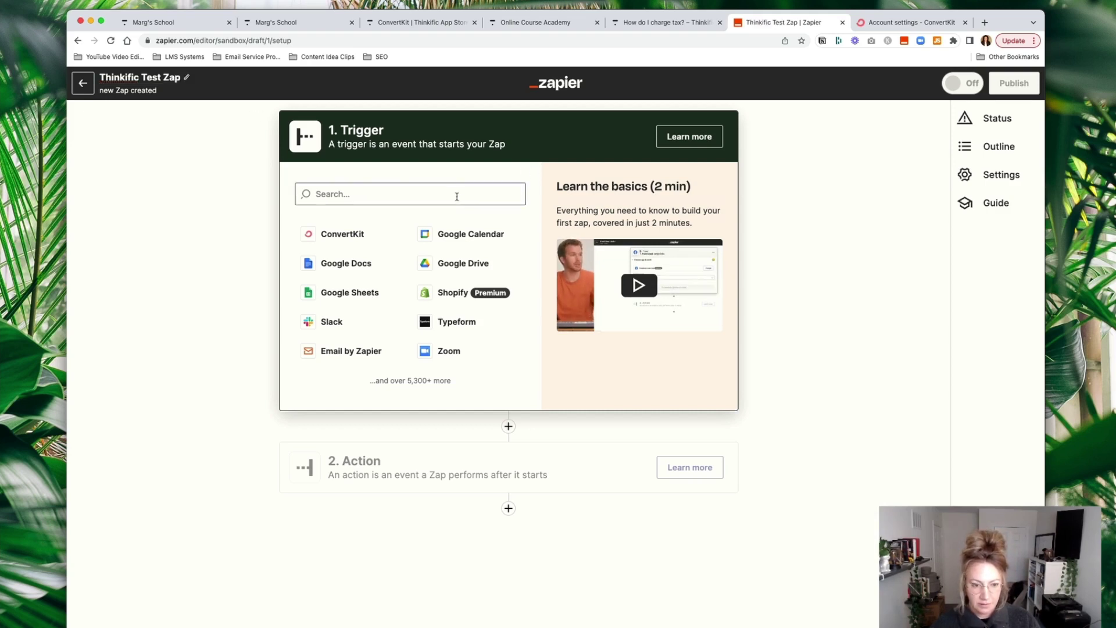
Set the Zap's trigger to Thinkific with the New Full Enrollment event and continue to the account selection
{"action": "type", "text": "think"}
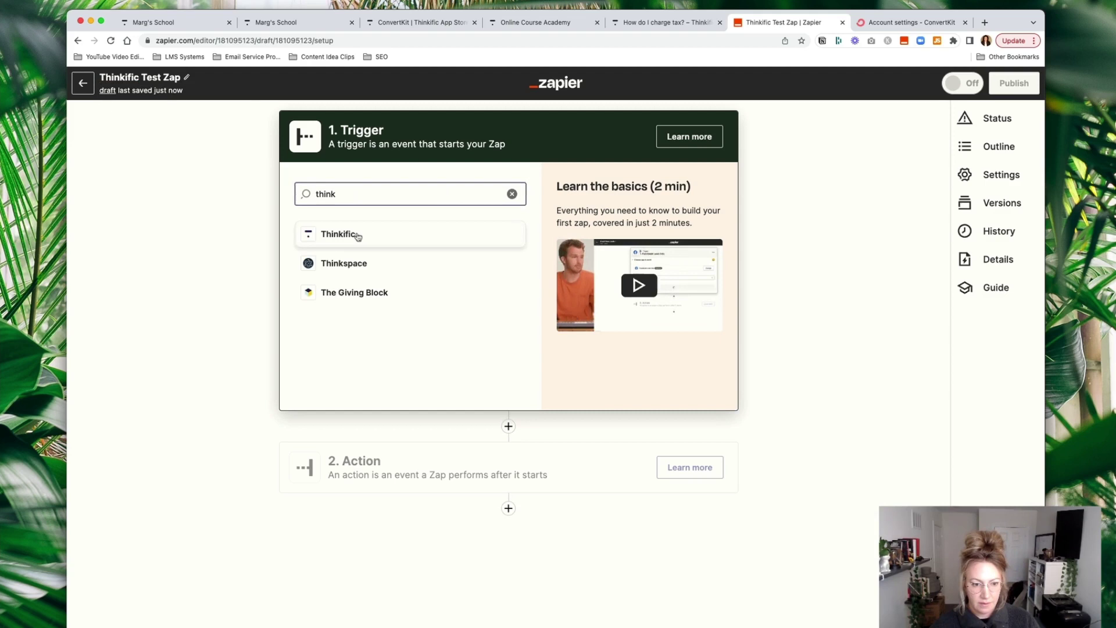
{"action": "left_click", "coordinate": [356, 234]}
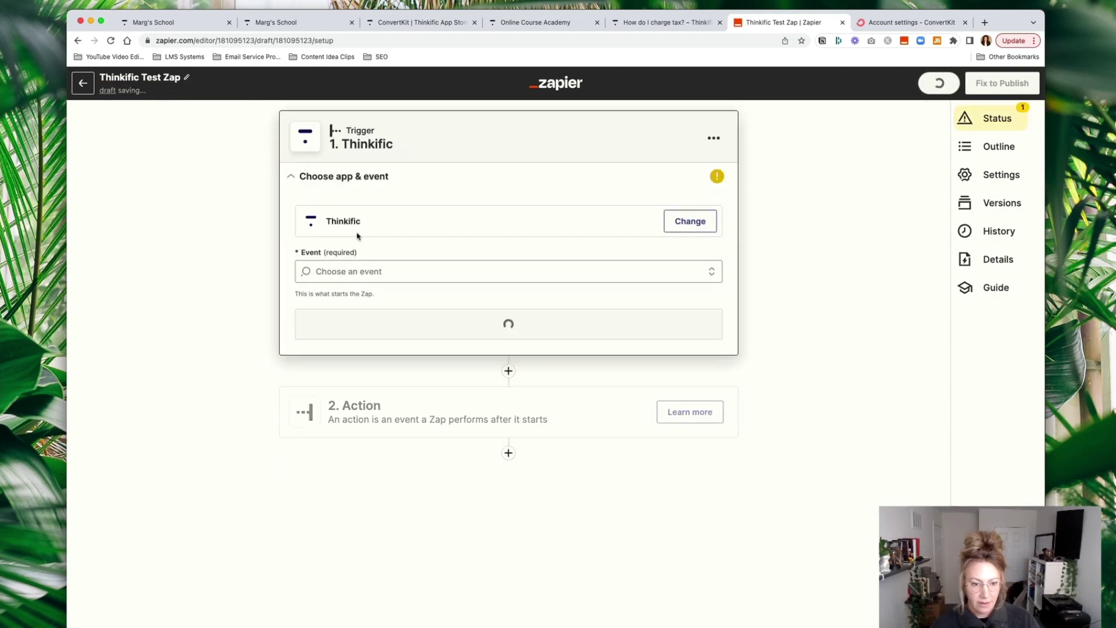
{"action": "left_click", "coordinate": [380, 271]}
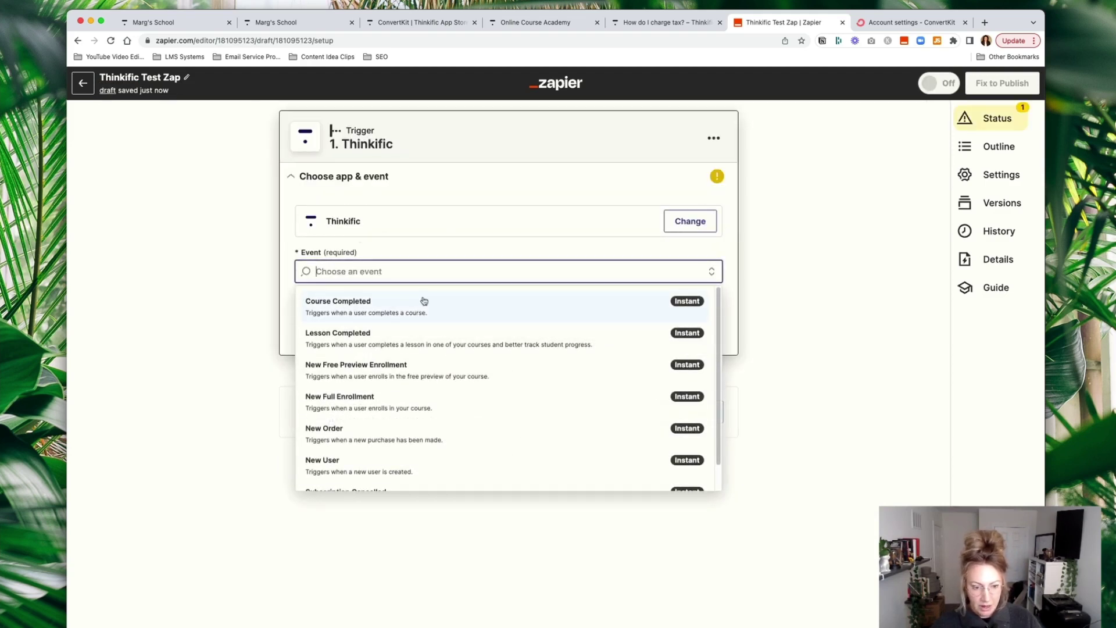
{"action": "left_click", "coordinate": [463, 404]}
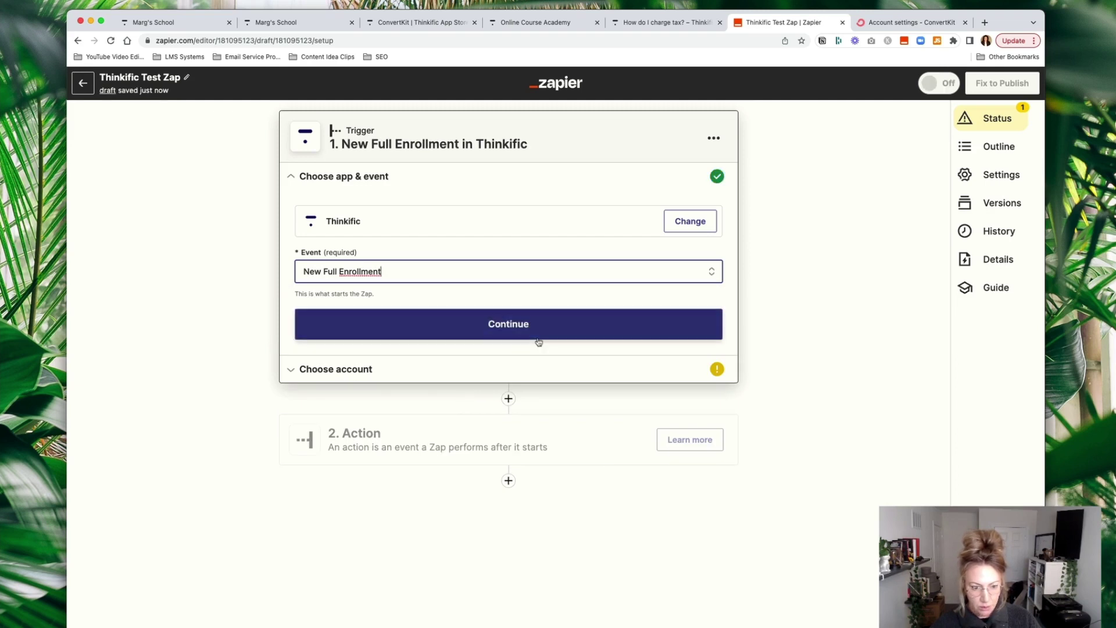
{"action": "left_click", "coordinate": [532, 329]}
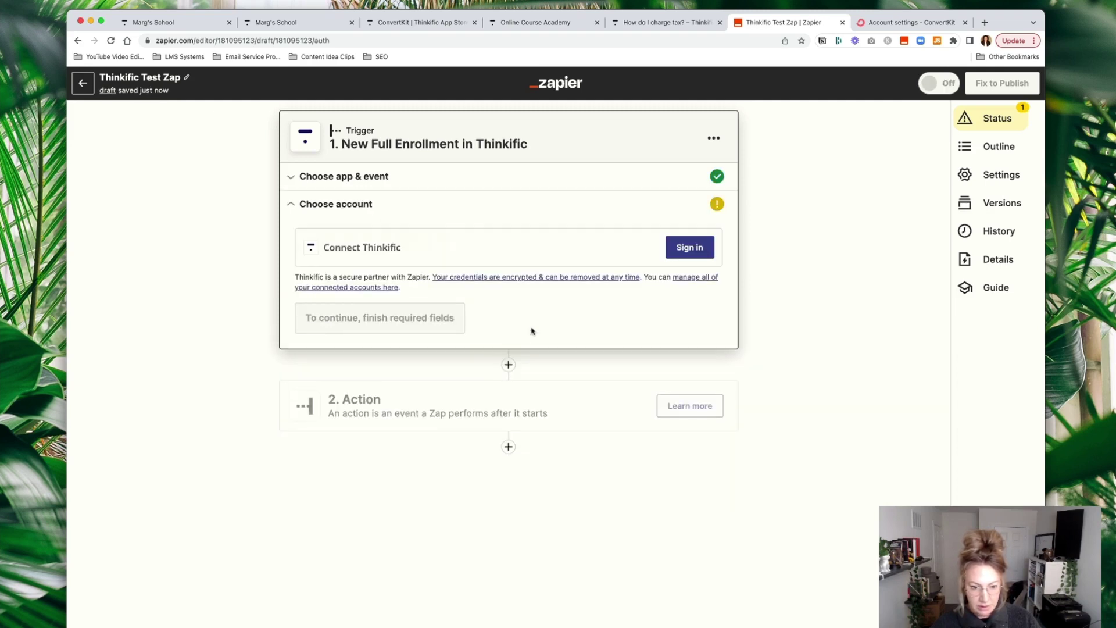
Start signing in to Thinkific for the Zap's trigger and read the instructions for locating the required subdomain
{"action": "left_click", "coordinate": [697, 249]}
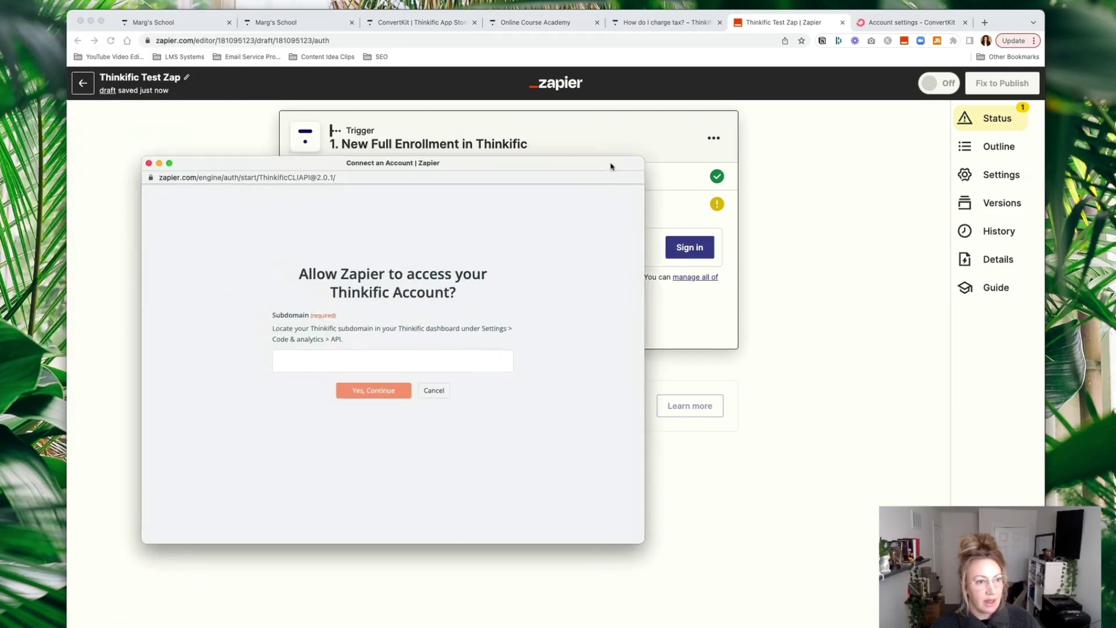
{"action": "left_click_drag", "start_coordinate": [610, 167], "coordinate": [640, 128]}
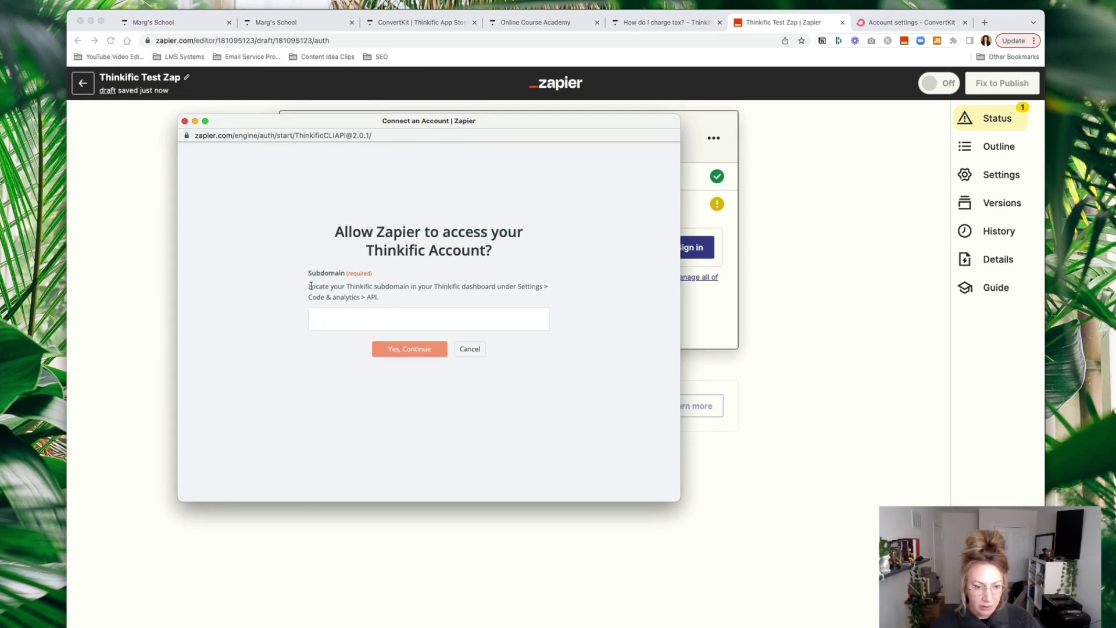
{"action": "left_click_drag", "start_coordinate": [389, 301], "coordinate": [300, 290]}
{"action": "left_click", "coordinate": [522, 287]}
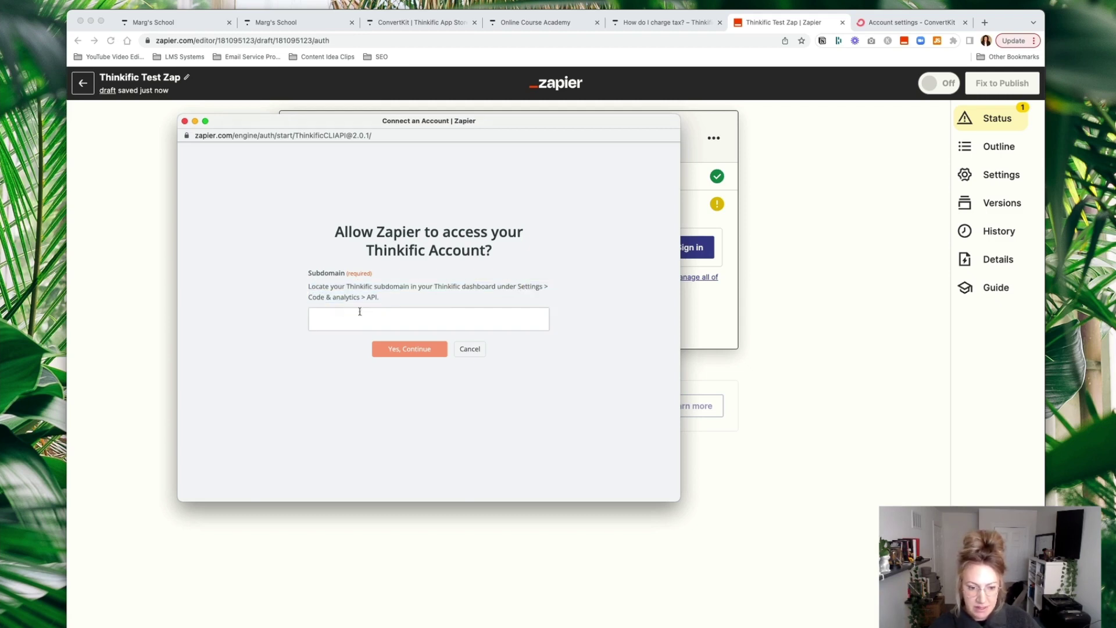
Switch to Thinkific and copy the school's subdomain from the API section of the Code & analytics settings
{"action": "left_click", "coordinate": [158, 24]}
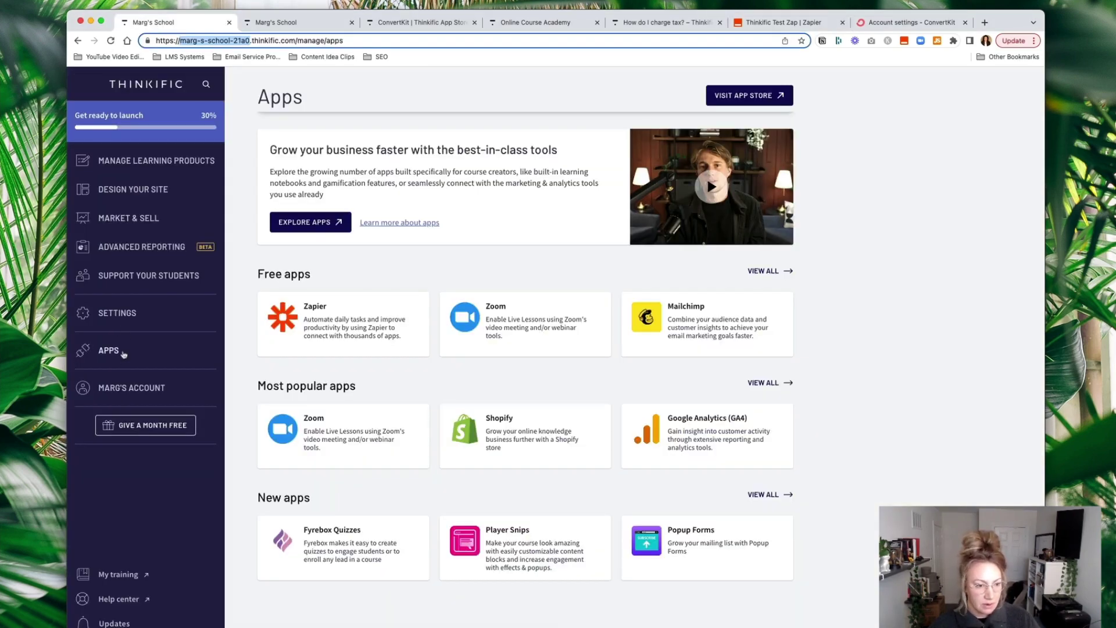
{"action": "left_click", "coordinate": [119, 314]}
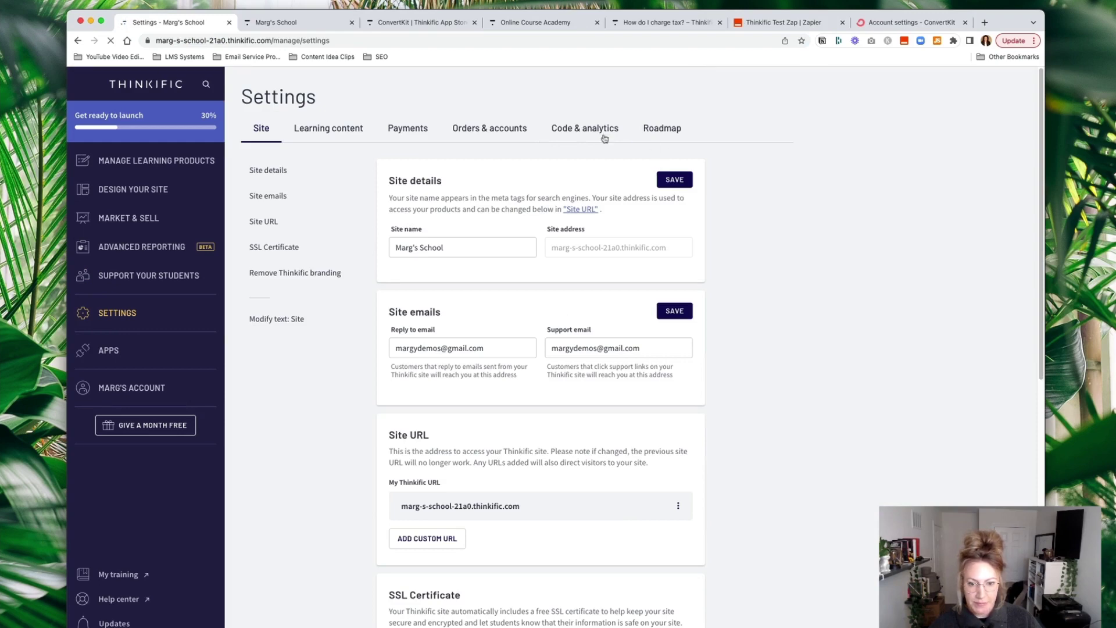
{"action": "left_click", "coordinate": [580, 129]}
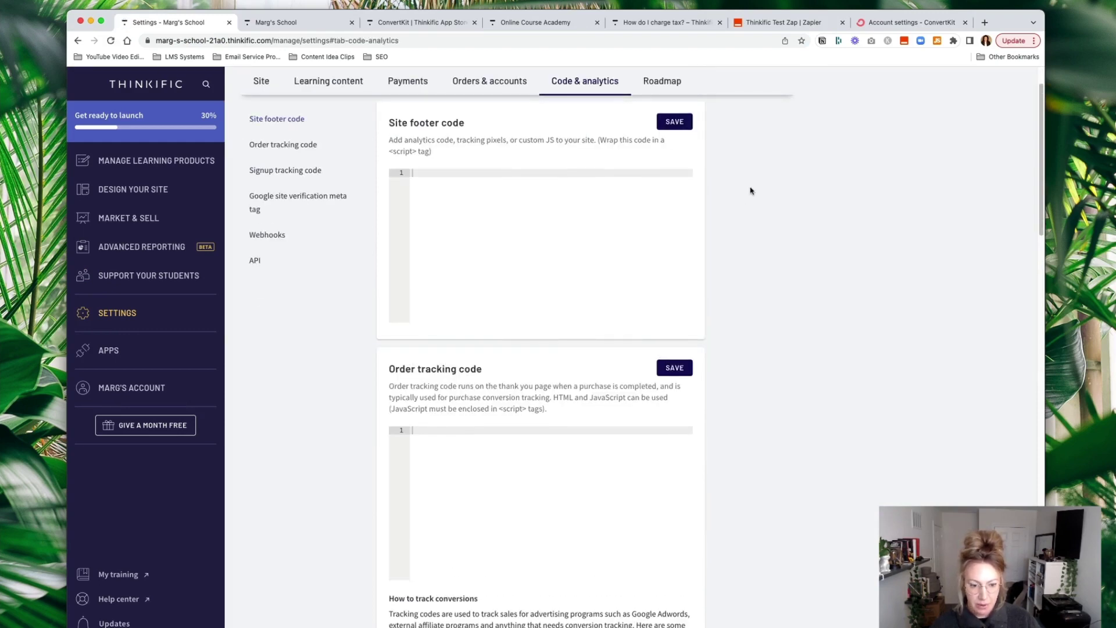
{"action": "scroll", "coordinate": [750, 190], "scroll_direction": "down", "scroll_amount": 15}
{"action": "scroll", "coordinate": [750, 190], "scroll_direction": "down", "scroll_amount": 7}
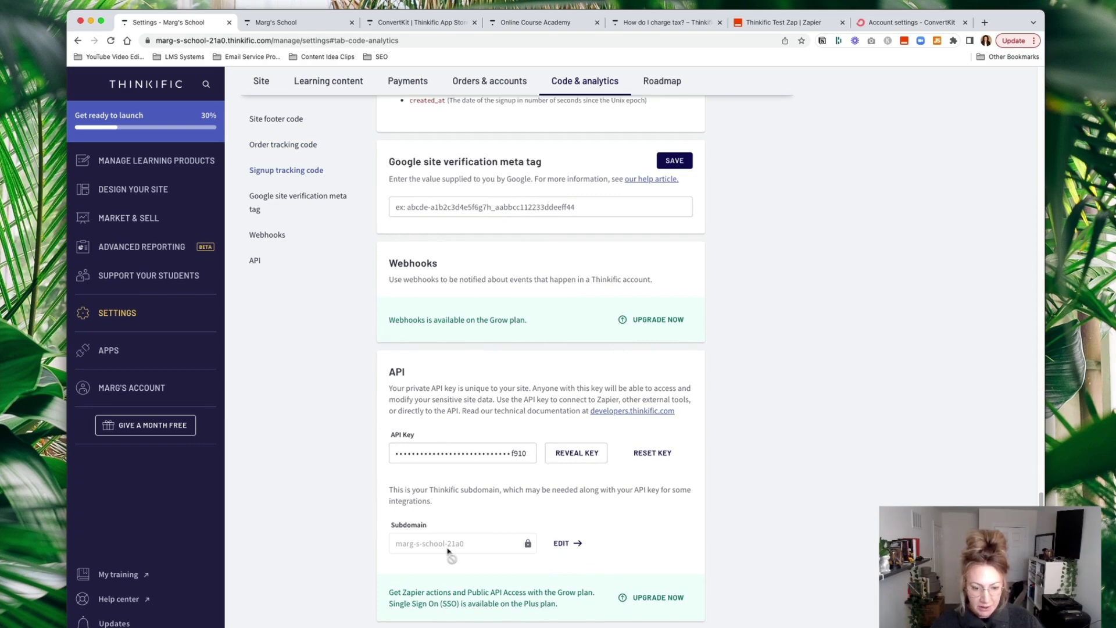
{"action": "left_click_drag", "start_coordinate": [463, 547], "coordinate": [396, 546]}
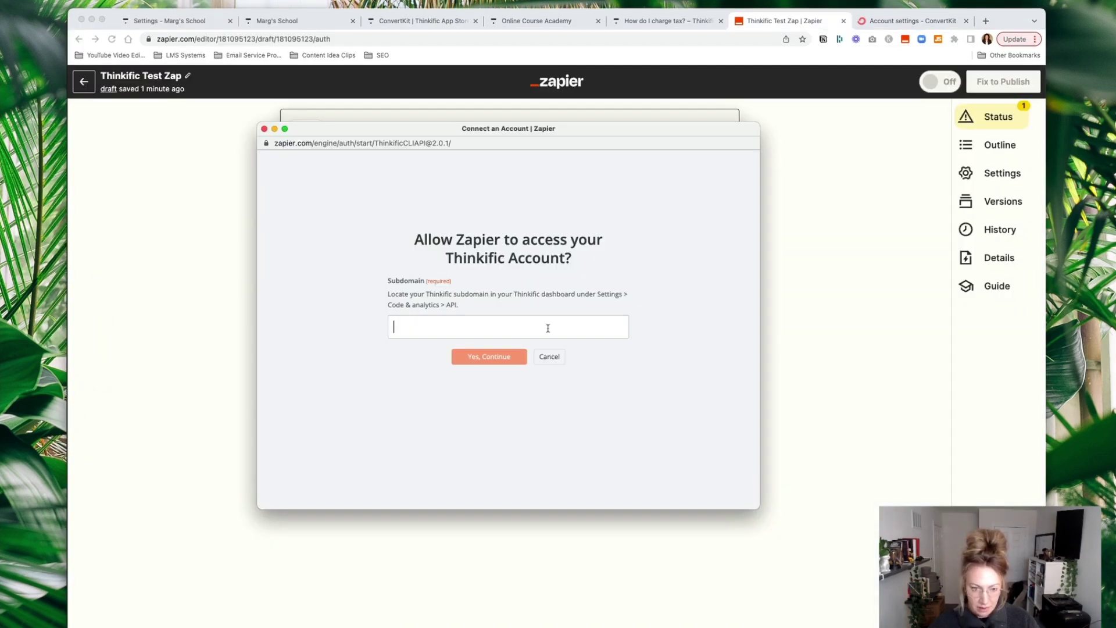
Enter the school's subdomain in Zapier's access request, authorize the Thinkific connection and continue to the trigger setup
{"action": "type", "text": "marg-s-school-21a0"}
{"action": "left_click", "coordinate": [472, 356]}
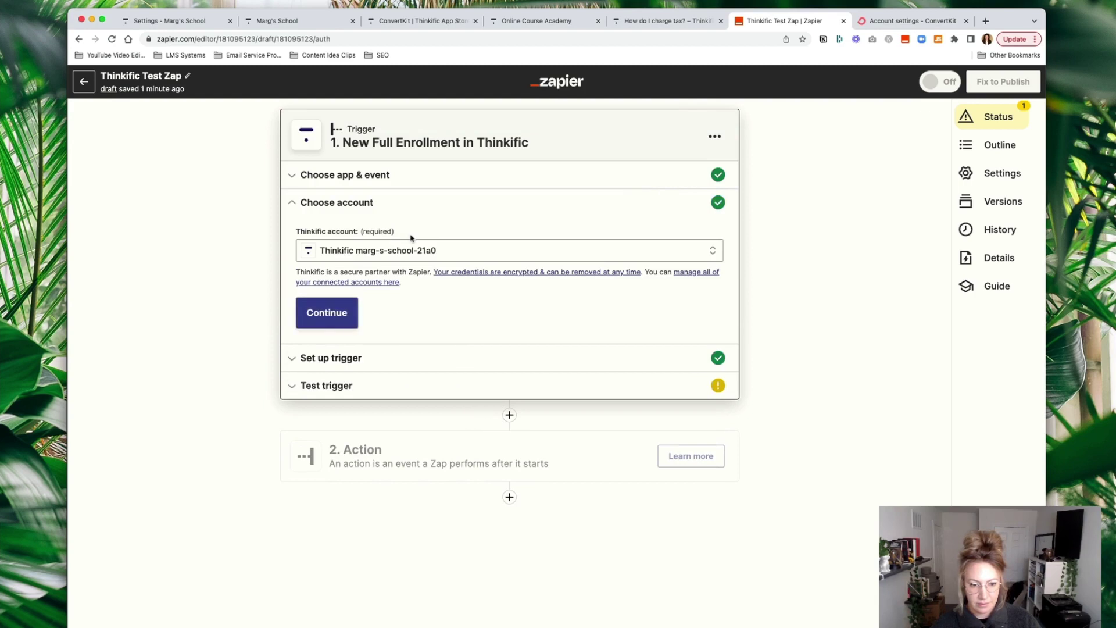
{"action": "left_click", "coordinate": [325, 313]}
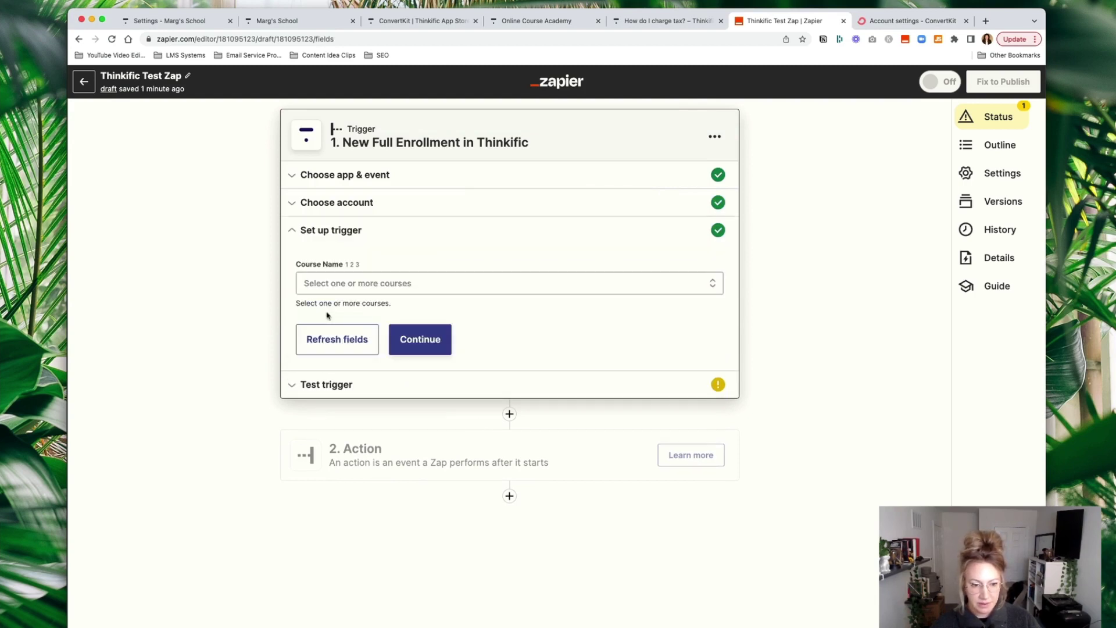
View the trigger's course choices, recheck the connected Thinkific account and return to the trigger setup
{"action": "left_click", "coordinate": [414, 284]}
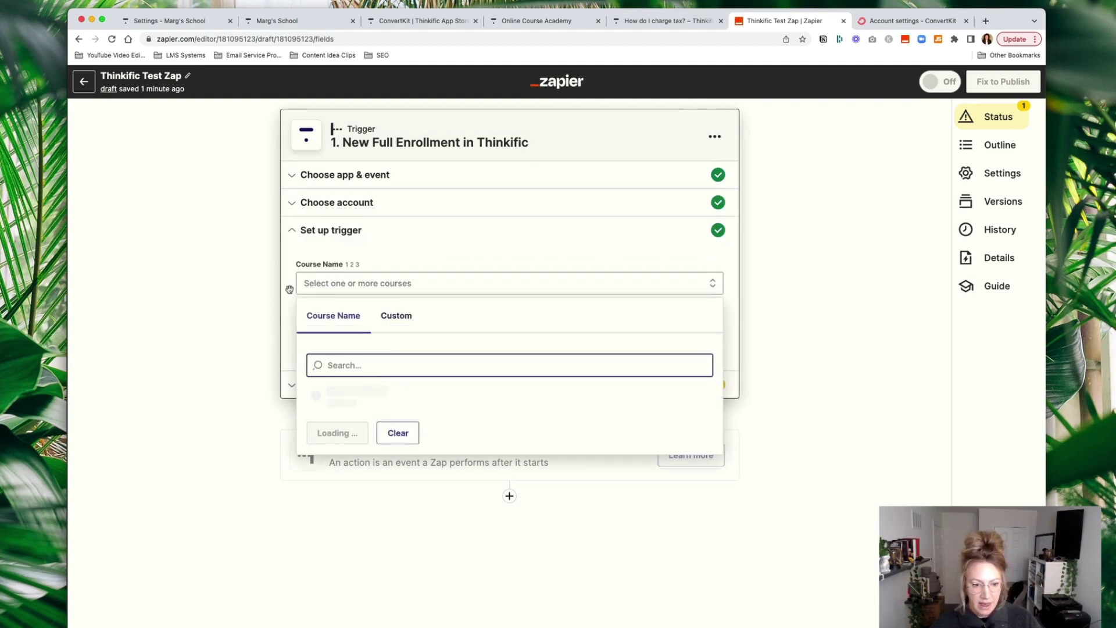
{"action": "left_click", "coordinate": [416, 201]}
{"action": "left_click", "coordinate": [416, 202]}
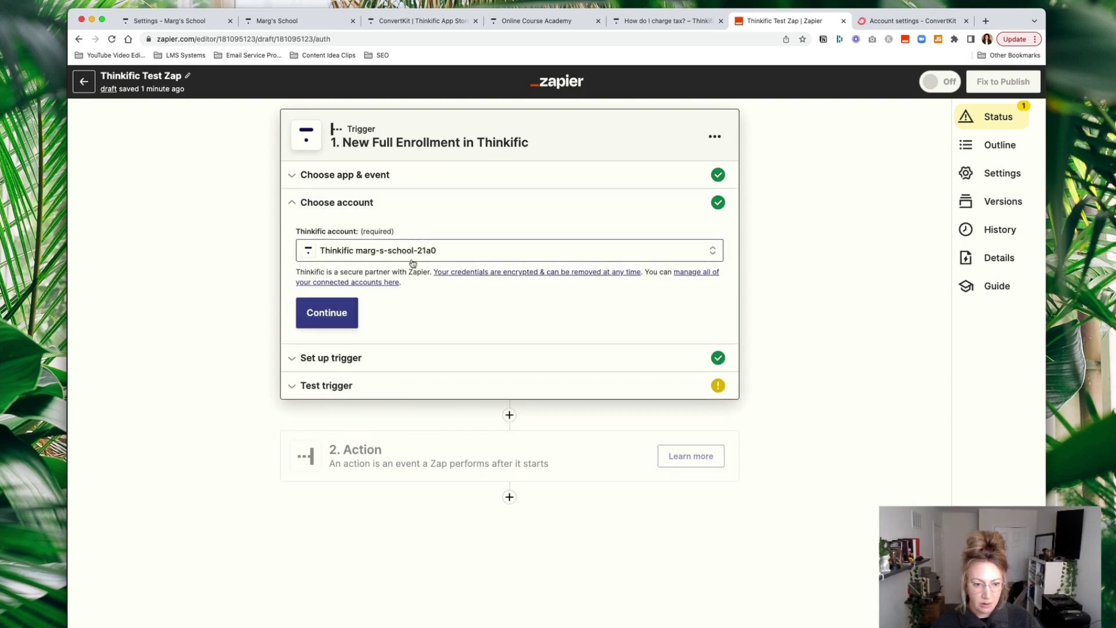
{"action": "left_click", "coordinate": [332, 329]}
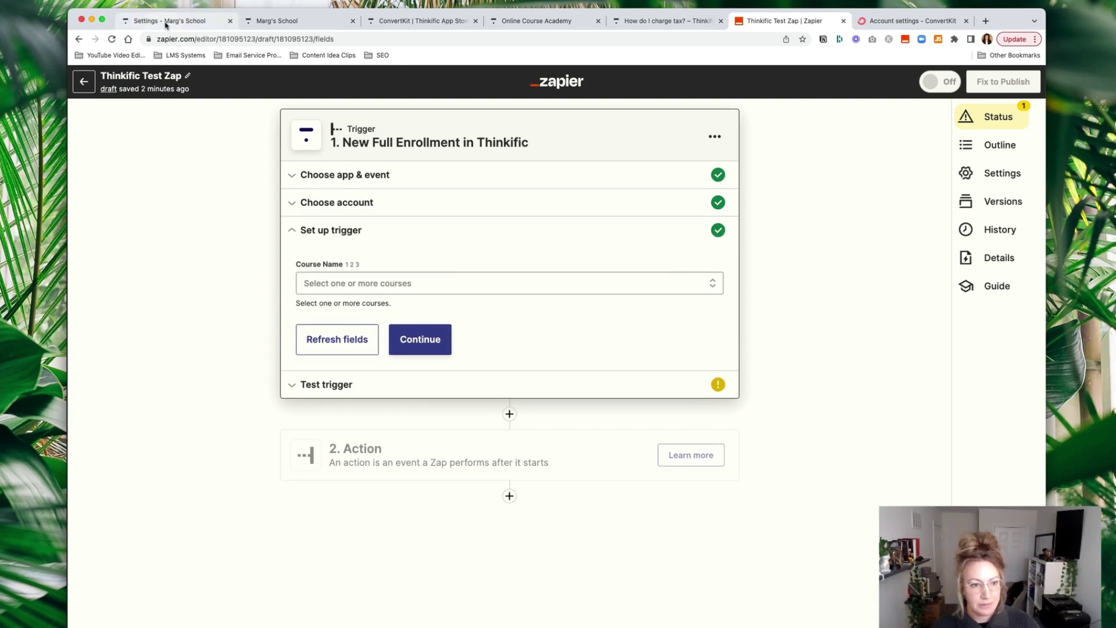
Switch to the Notion setup checklist and mark the Setup Zapier and ConvertKit integration items as done
{"action": "key", "text": "super+Tab"}
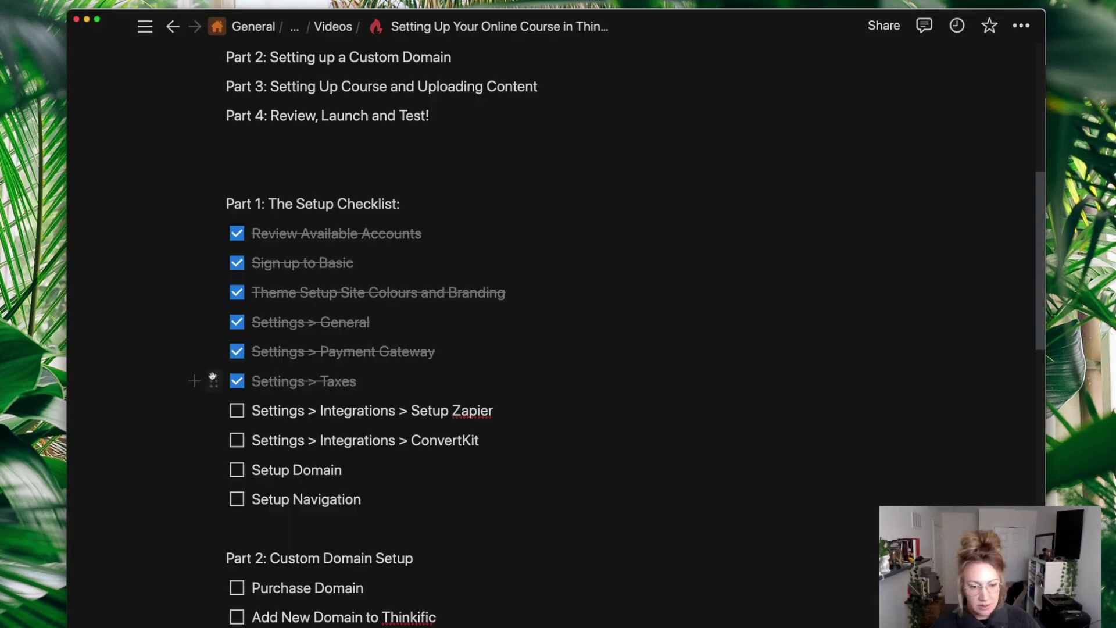
{"action": "left_click", "coordinate": [238, 412]}
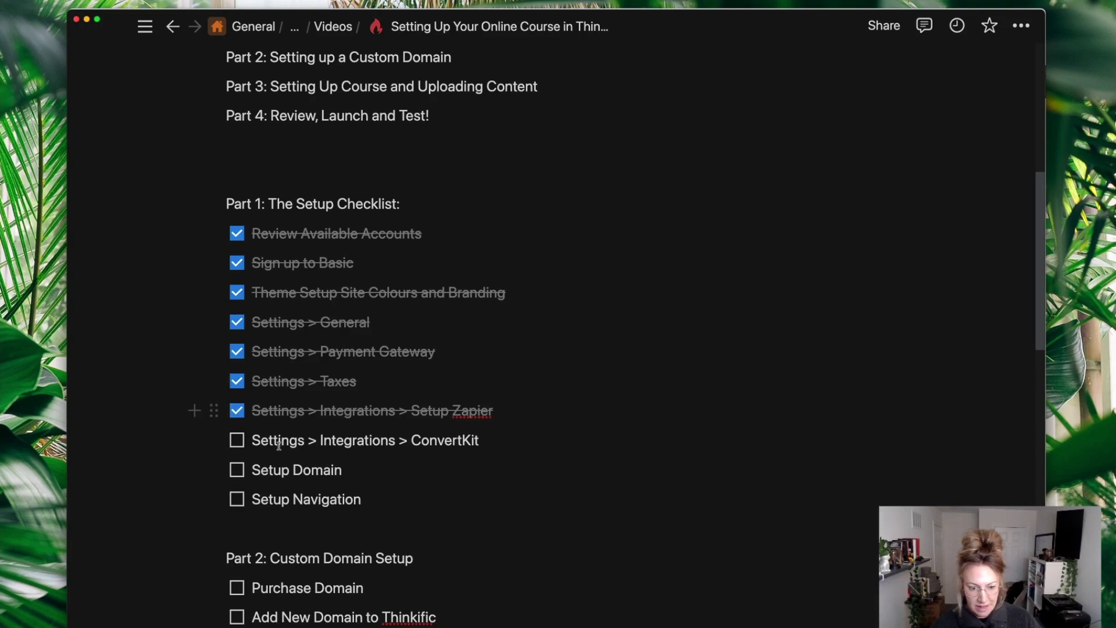
{"action": "left_click", "coordinate": [238, 440]}
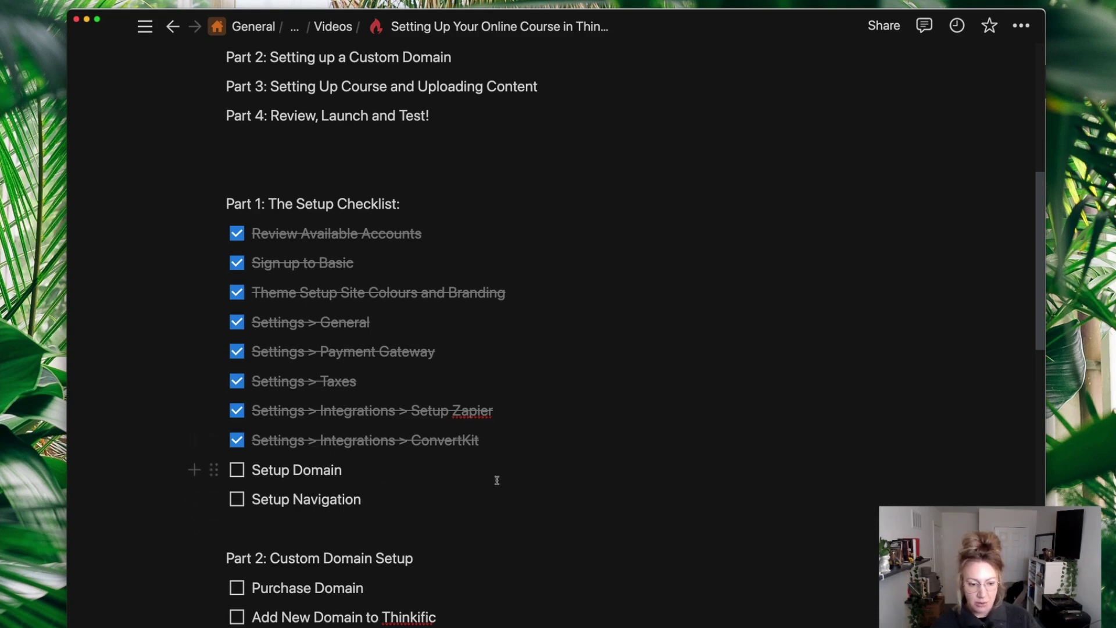
Move Setup Domain to the start and Setup Navigation to the end of the Part 2: Custom Domain Setup checklist
{"action": "scroll", "coordinate": [497, 481], "scroll_direction": "down", "scroll_amount": 5}
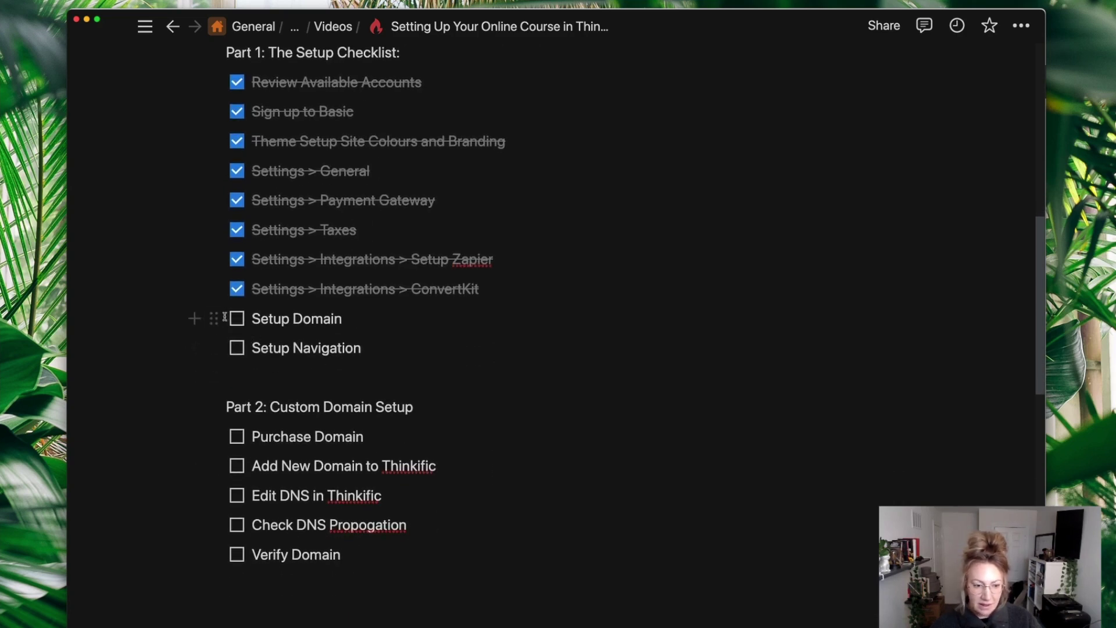
{"action": "left_click_drag", "start_coordinate": [215, 317], "coordinate": [241, 421]}
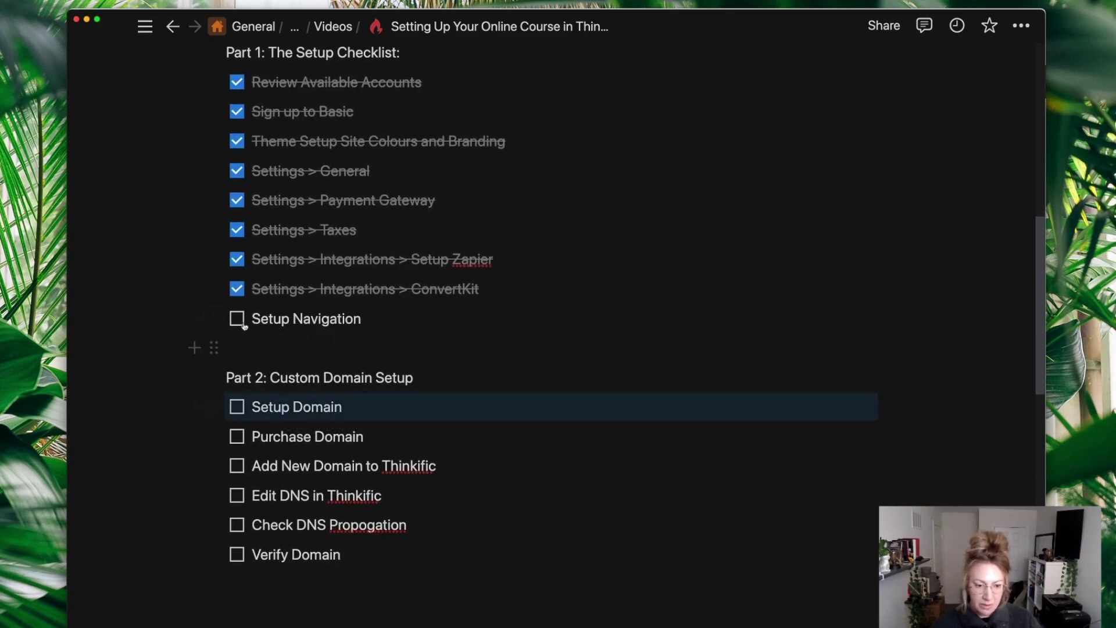
{"action": "left_click_drag", "start_coordinate": [214, 319], "coordinate": [302, 406]}
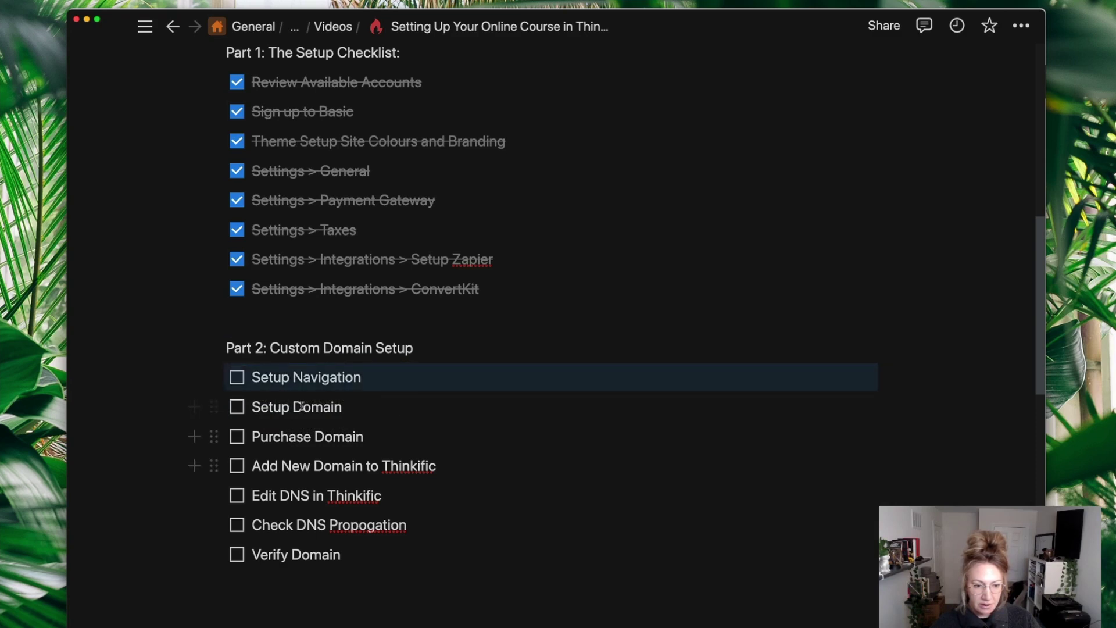
{"action": "left_click_drag", "start_coordinate": [214, 376], "coordinate": [225, 568]}
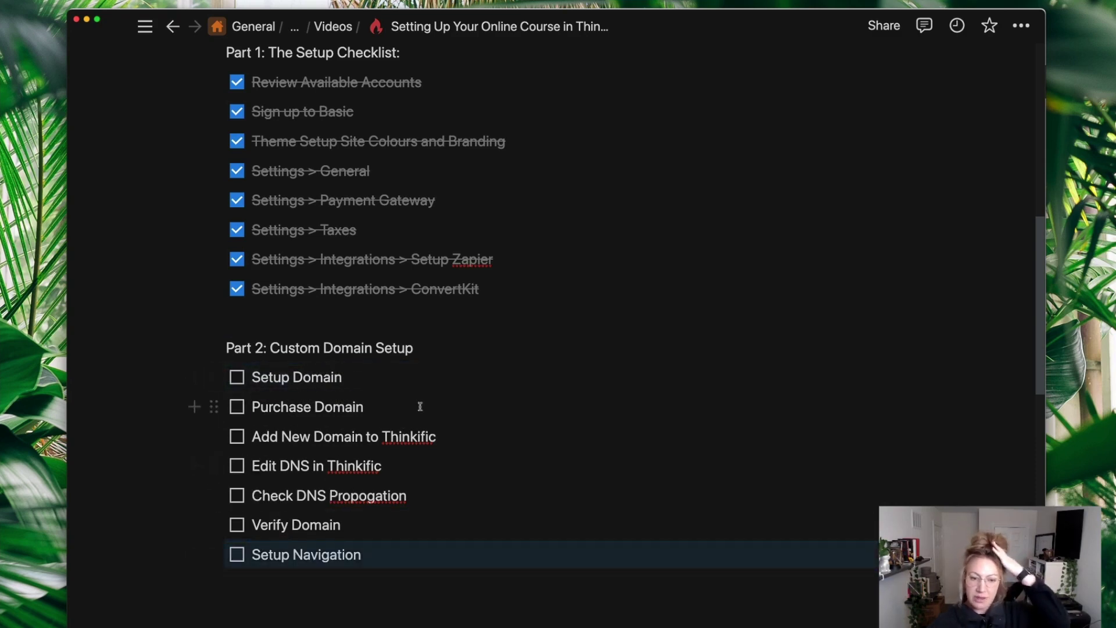